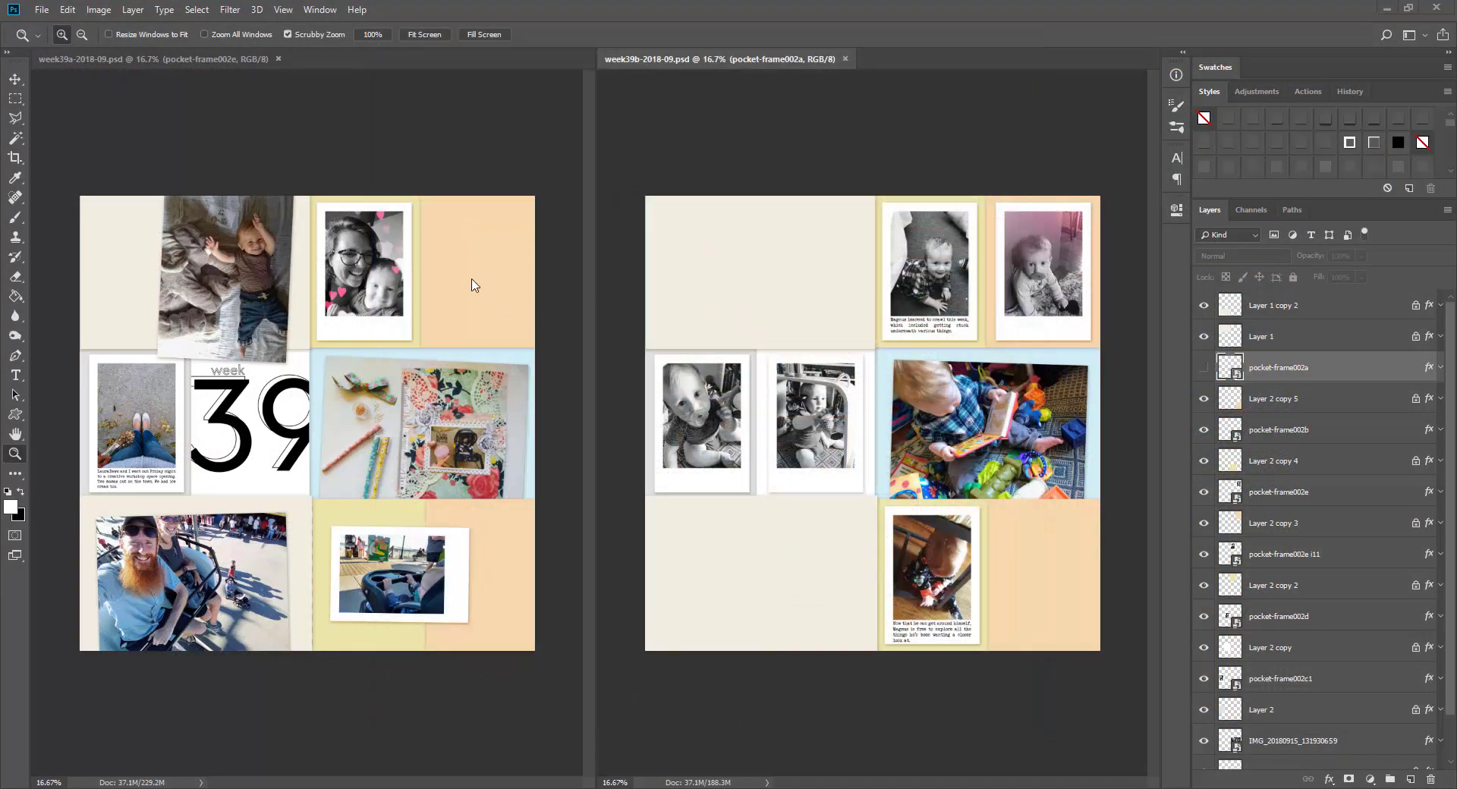
Clip the 'this makes me HAPPY' card into the left page's top-right pocket and nudge it right
key("alt+bracketleft")
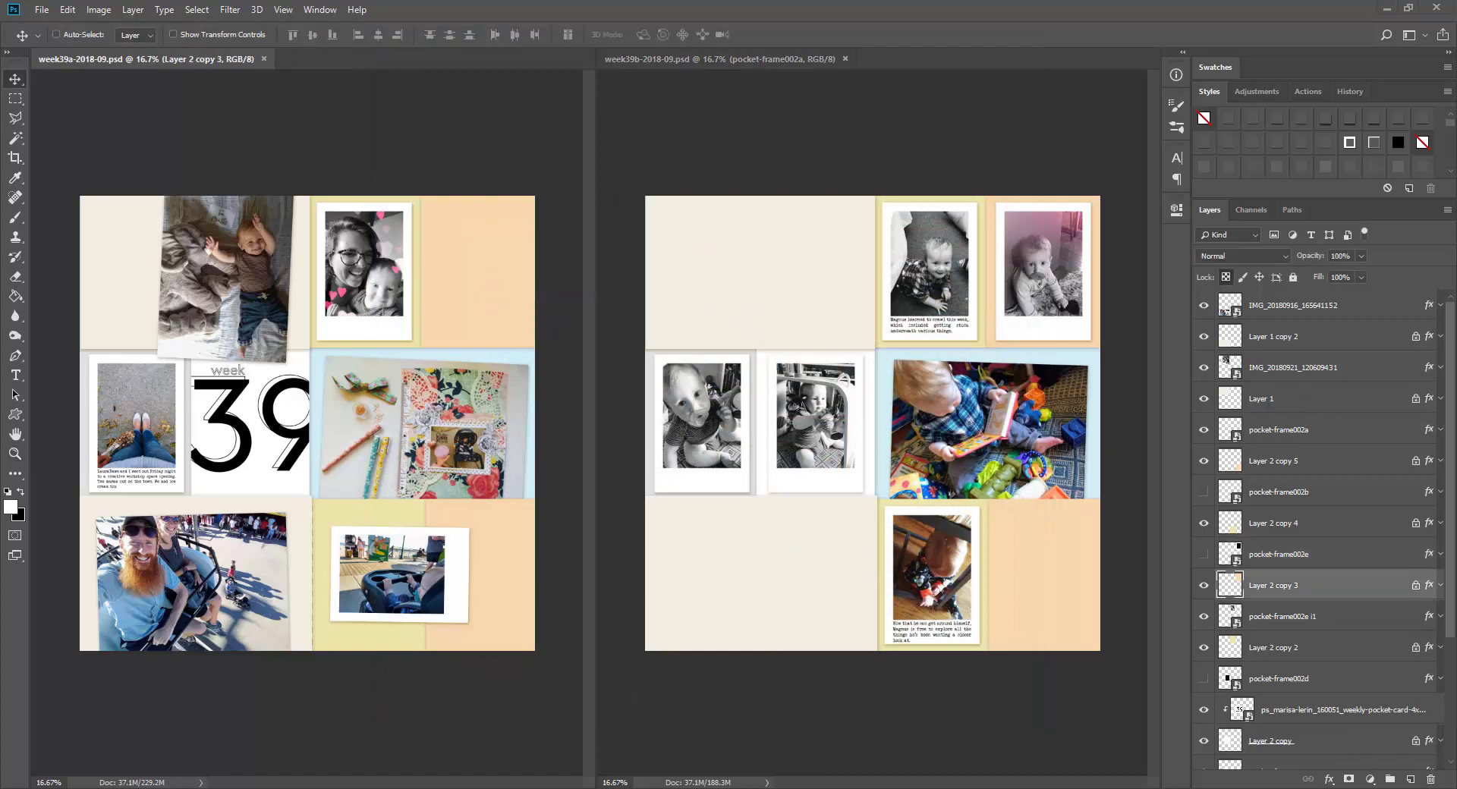
right_click(1289, 554)
left_click(1283, 470)
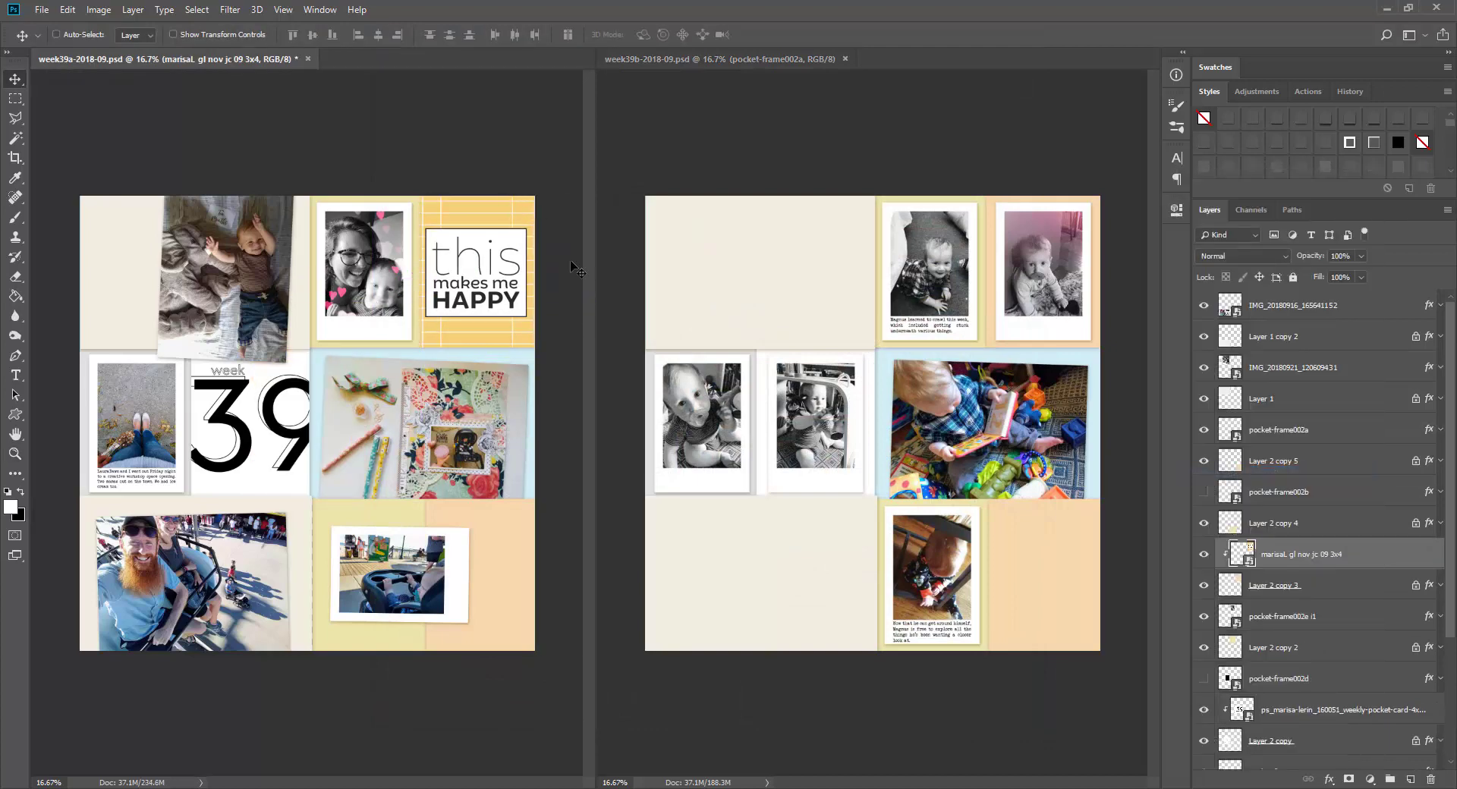
key("Right")
key("Right")
key("Right")
key("Right")
key("Right")
key("Right")
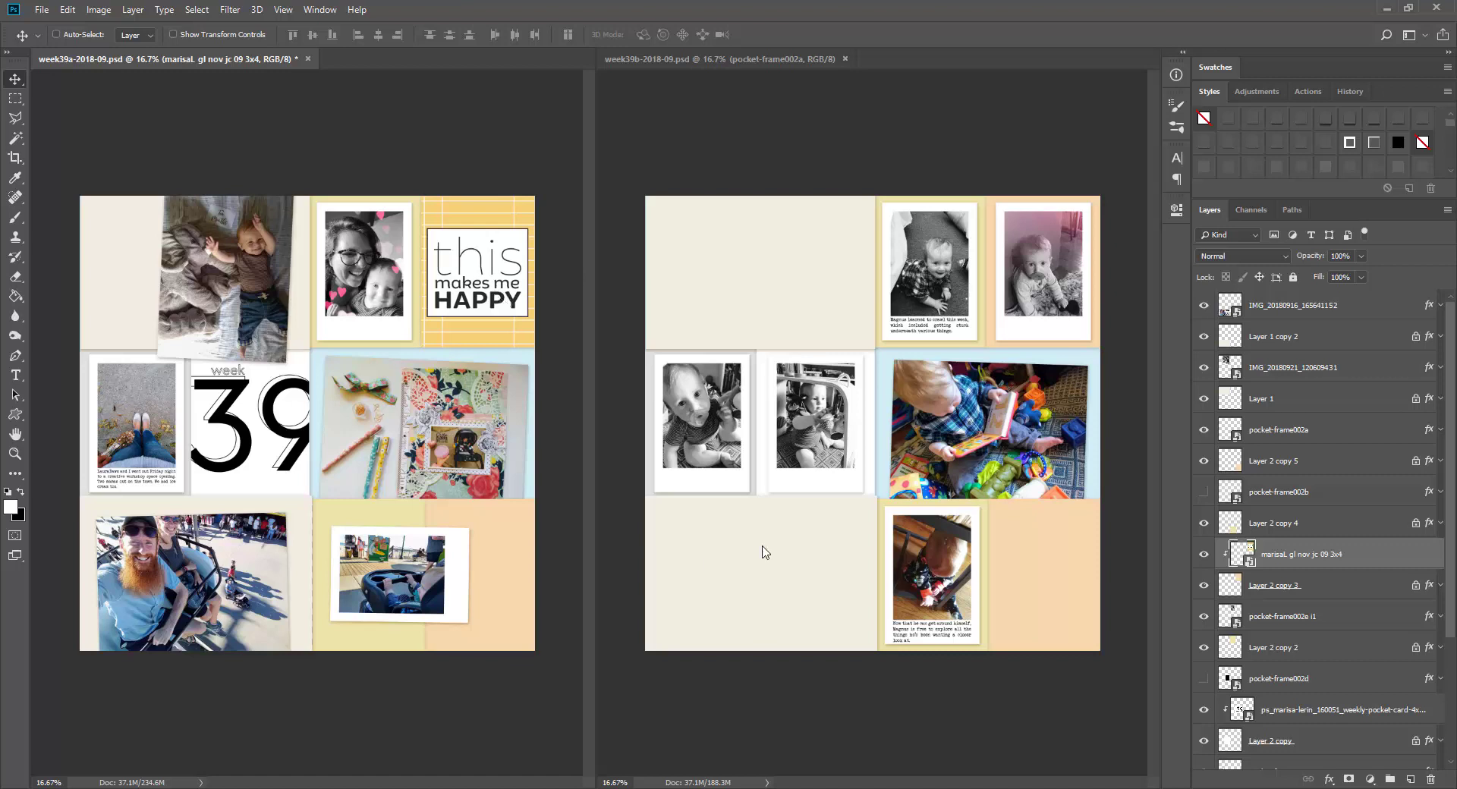
Paste the hearts card into the right page and clip it into the bottom-left pocket
left_click(764, 551)
key("ctrl+v")
key("ctrl+alt+g")
left_click_drag(946, 425, 835, 575)
key("ctrl+t")
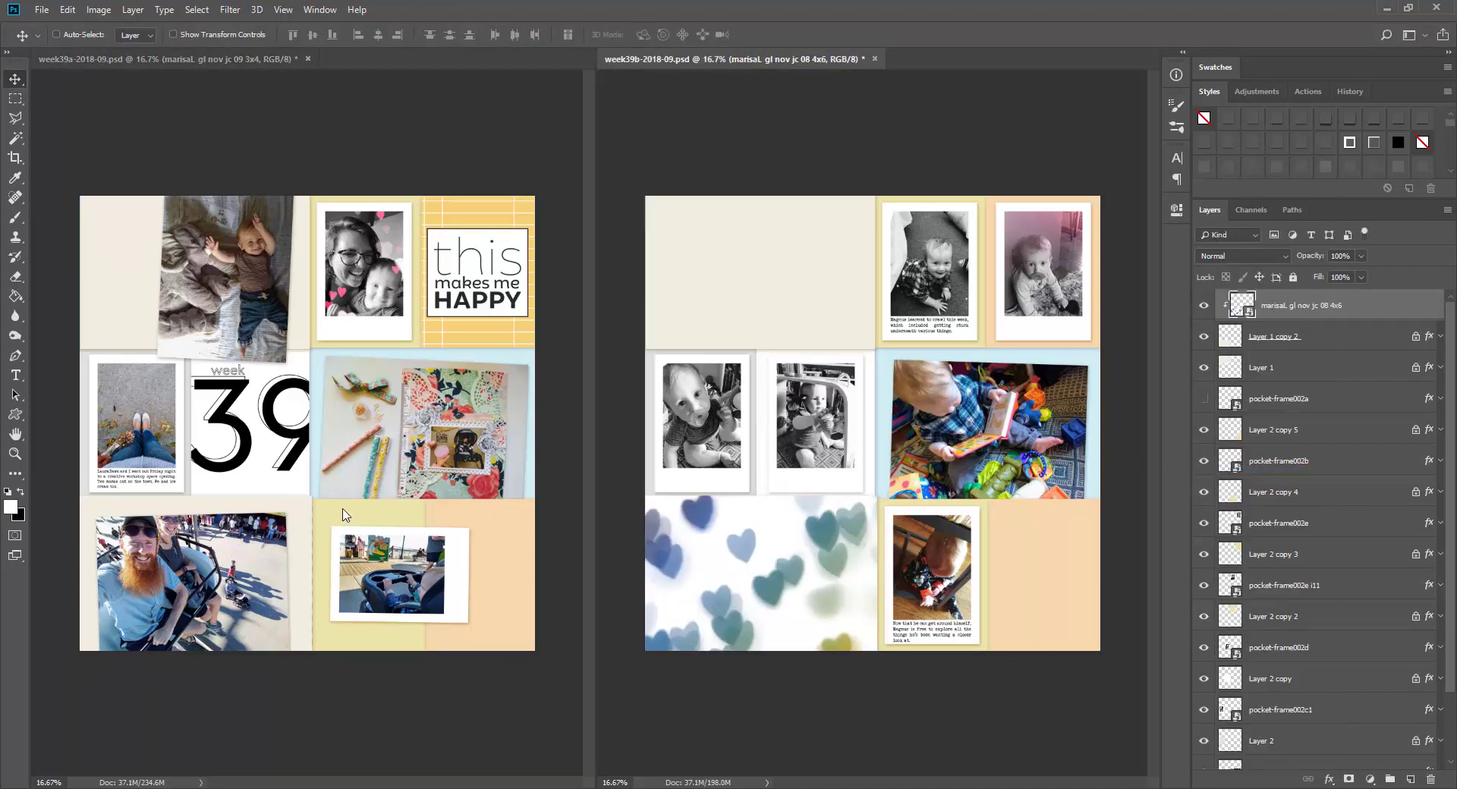
Clip the pink patterned banner paper into the right page's bottom-right pocket
left_click(1013, 565, "ctrl")
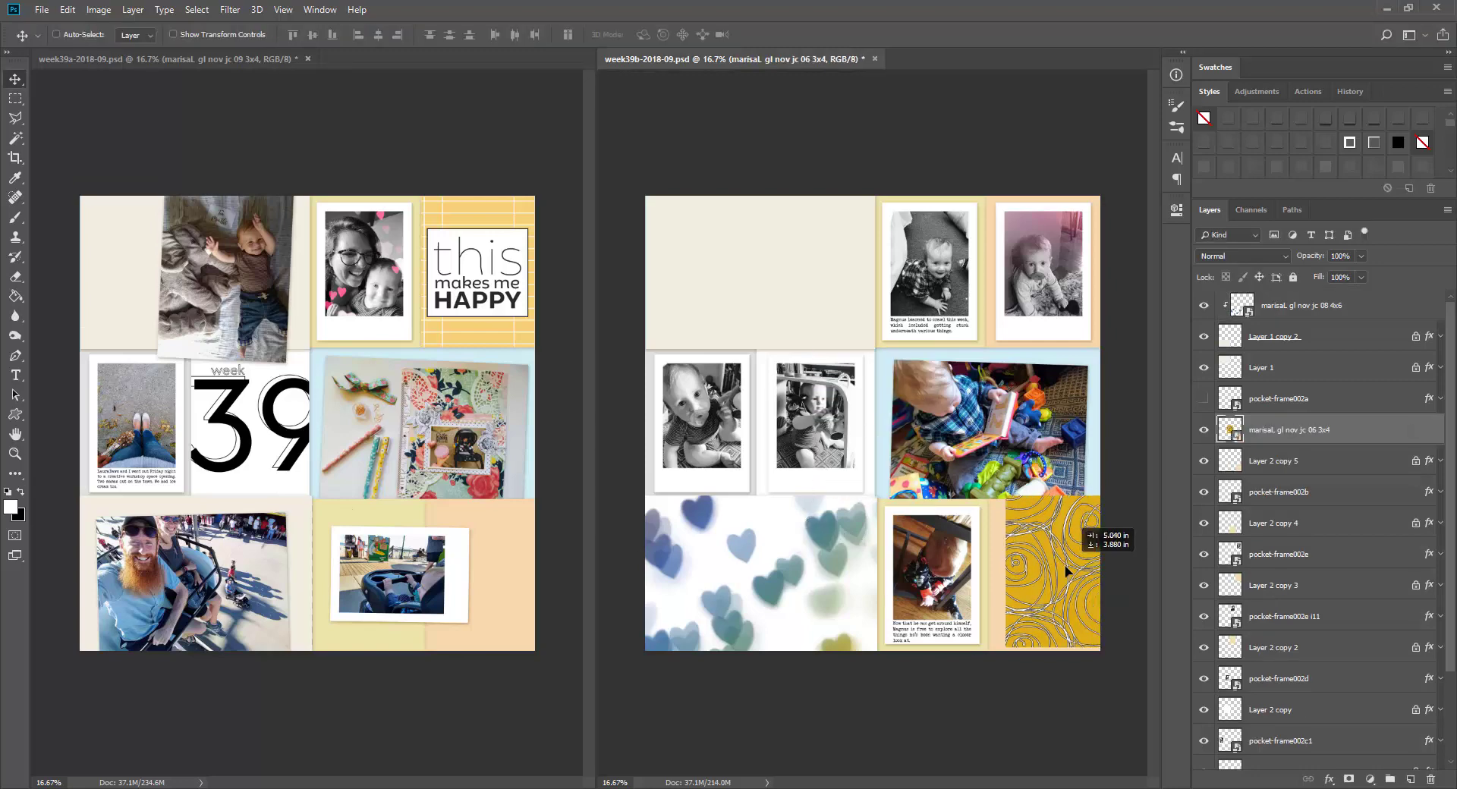
key("ctrl+v")
left_click_drag(797, 424, 1035, 571)
right_click(1332, 430)
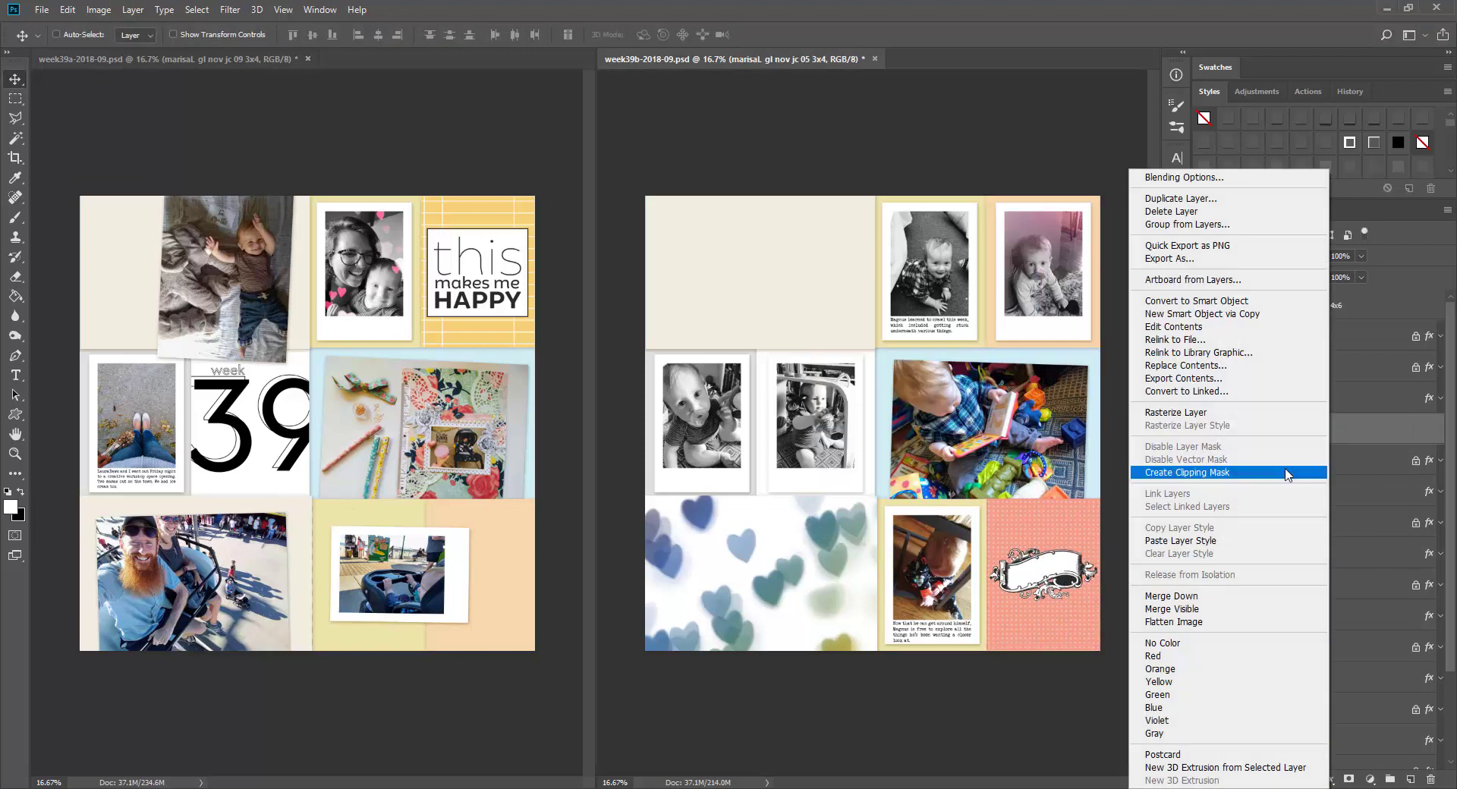
left_click(1207, 471)
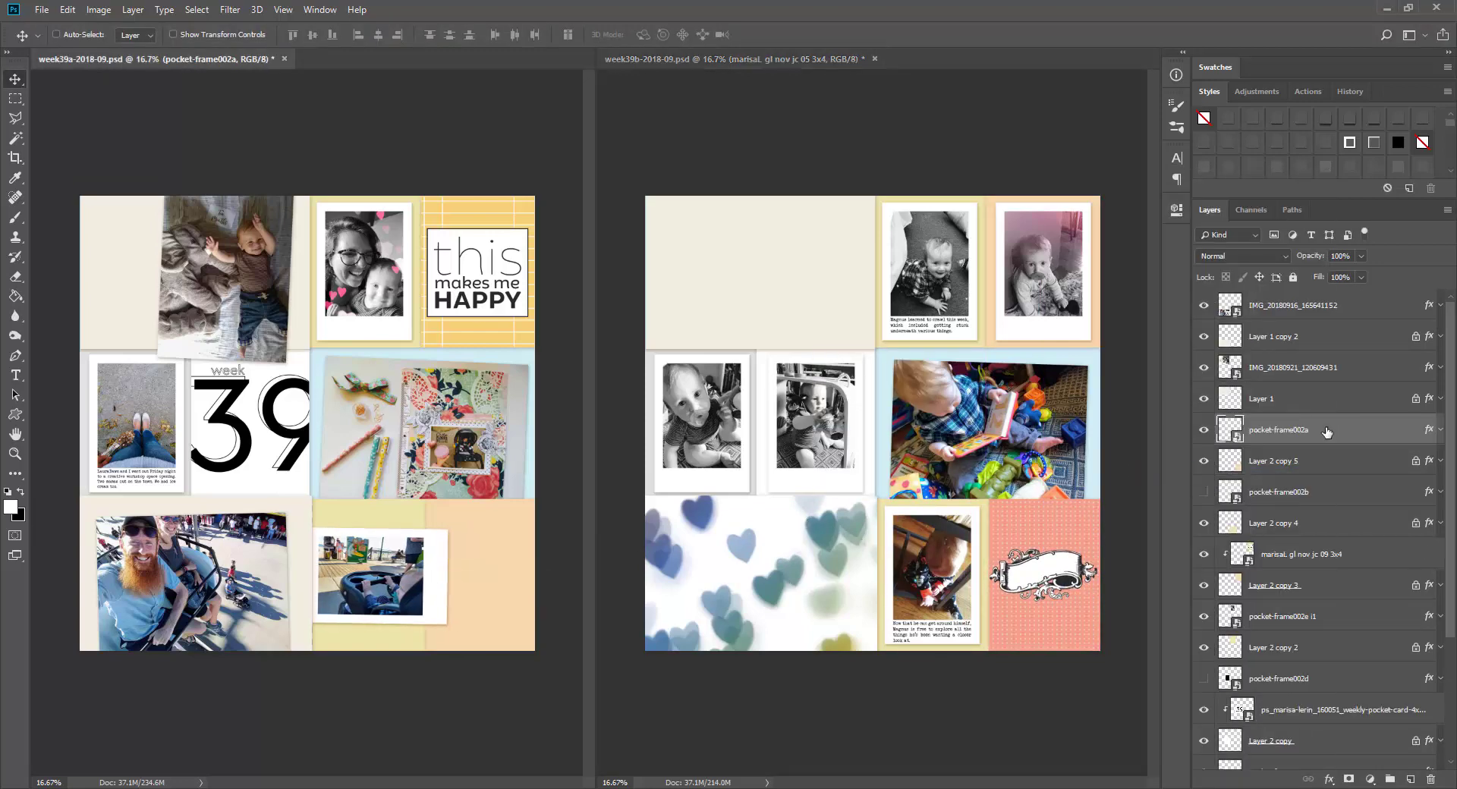
Shift the stroller photo left and clip yellow patterned paper into the bottom-middle pocket
left_click_drag(439, 567, 376, 575)
left_click(417, 526, "ctrl")
key("ctrl+v")
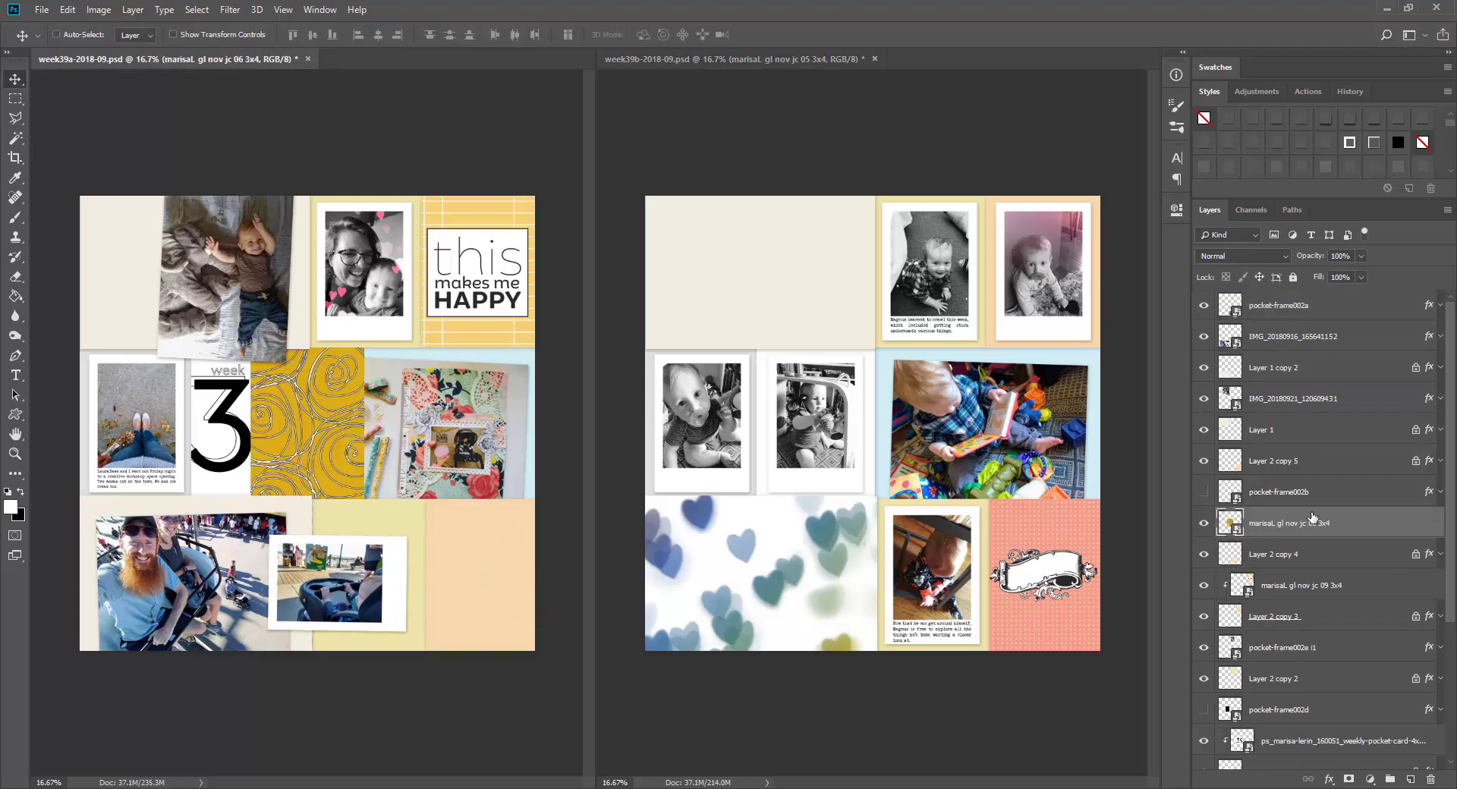
key("ctrl+alt+g")
left_click_drag(314, 412, 377, 563)
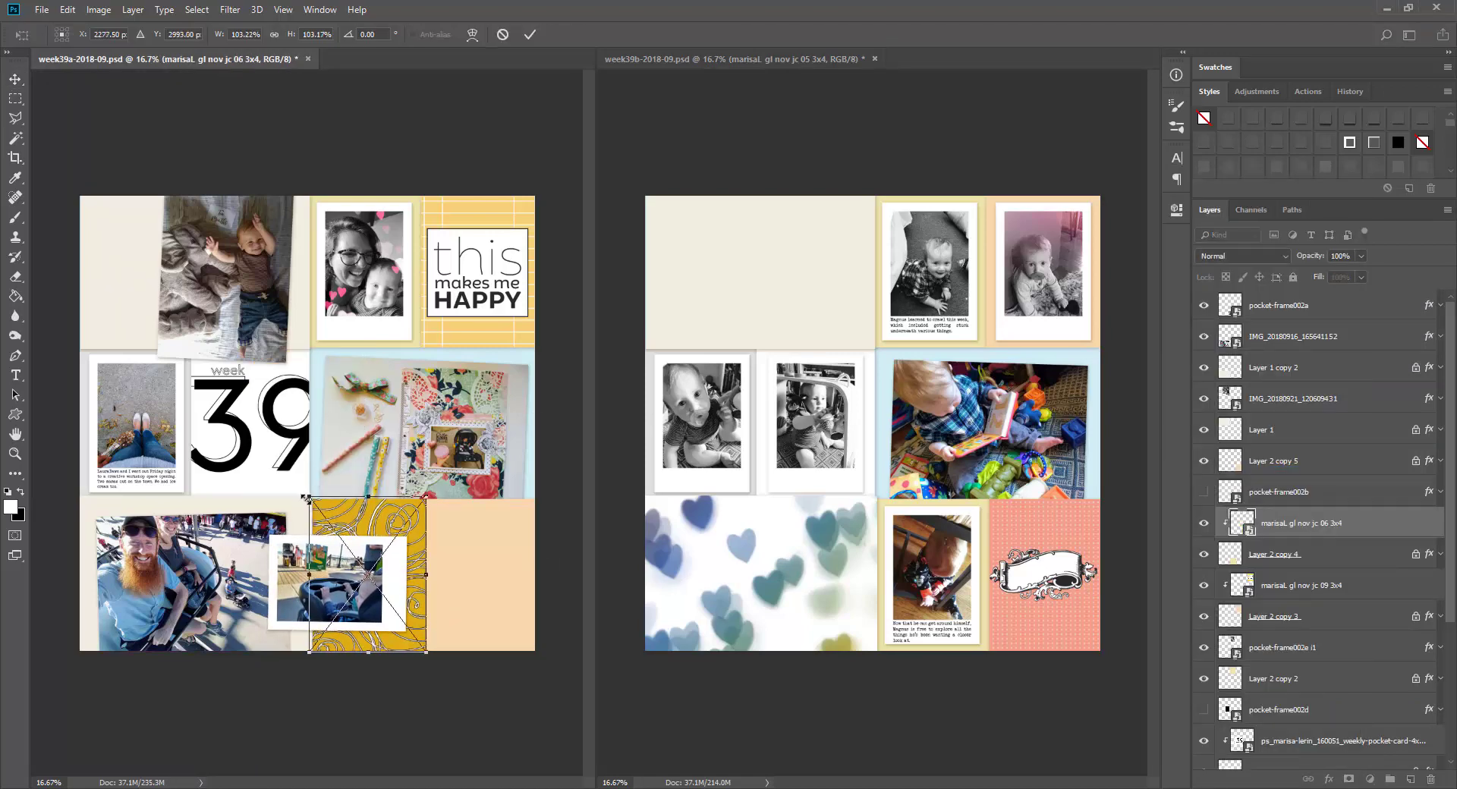
Clip the 'List the good things' card into the bottom-right pocket
left_click(377, 563, "ctrl")
key("ctrl+v")
left_click_drag(361, 393, 538, 544)
right_click(1321, 461)
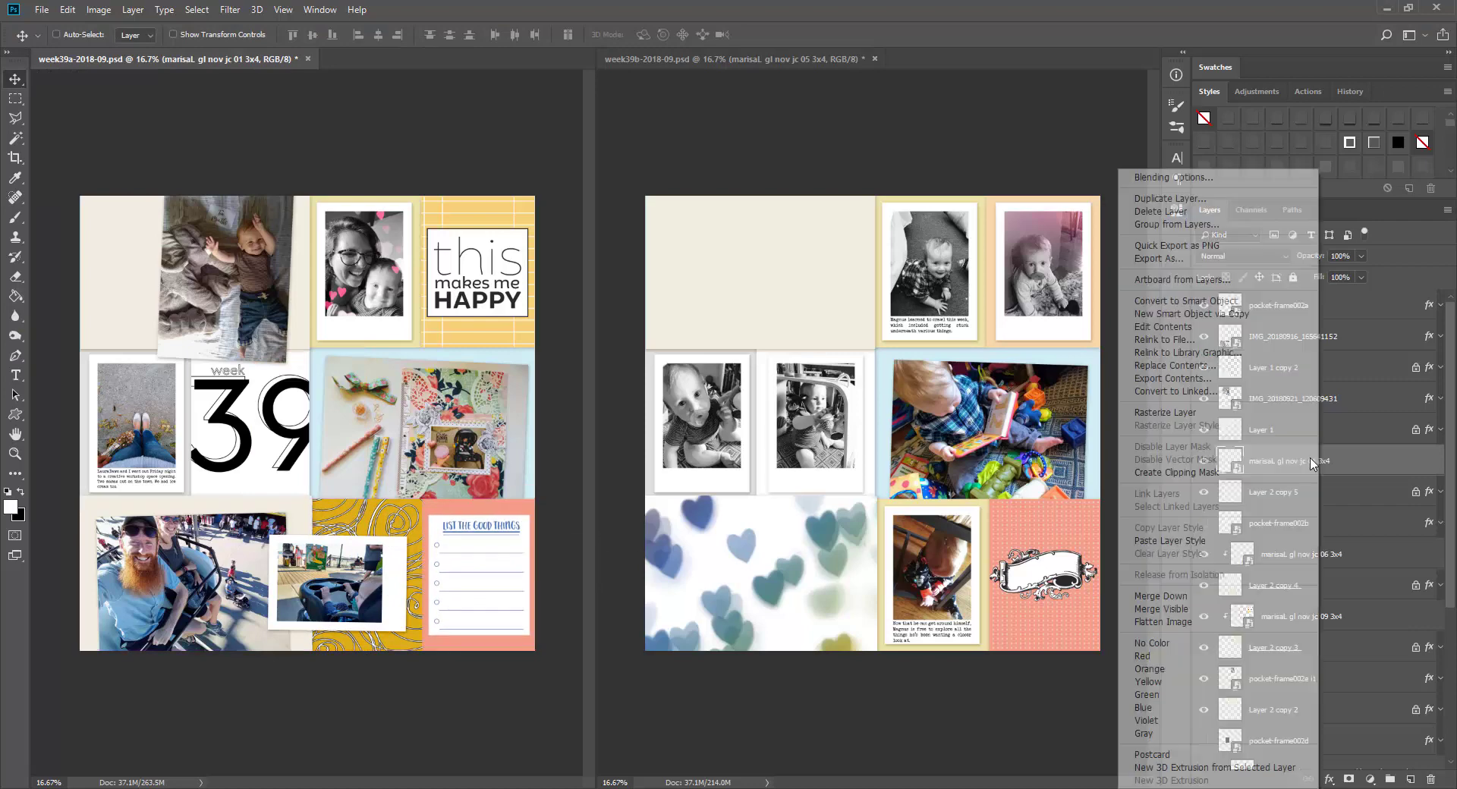
left_click(1223, 482)
Clip yellow floral paper into the top-left pocket, save, and add striped paper behind the centre photos
left_click(148, 257, "ctrl")
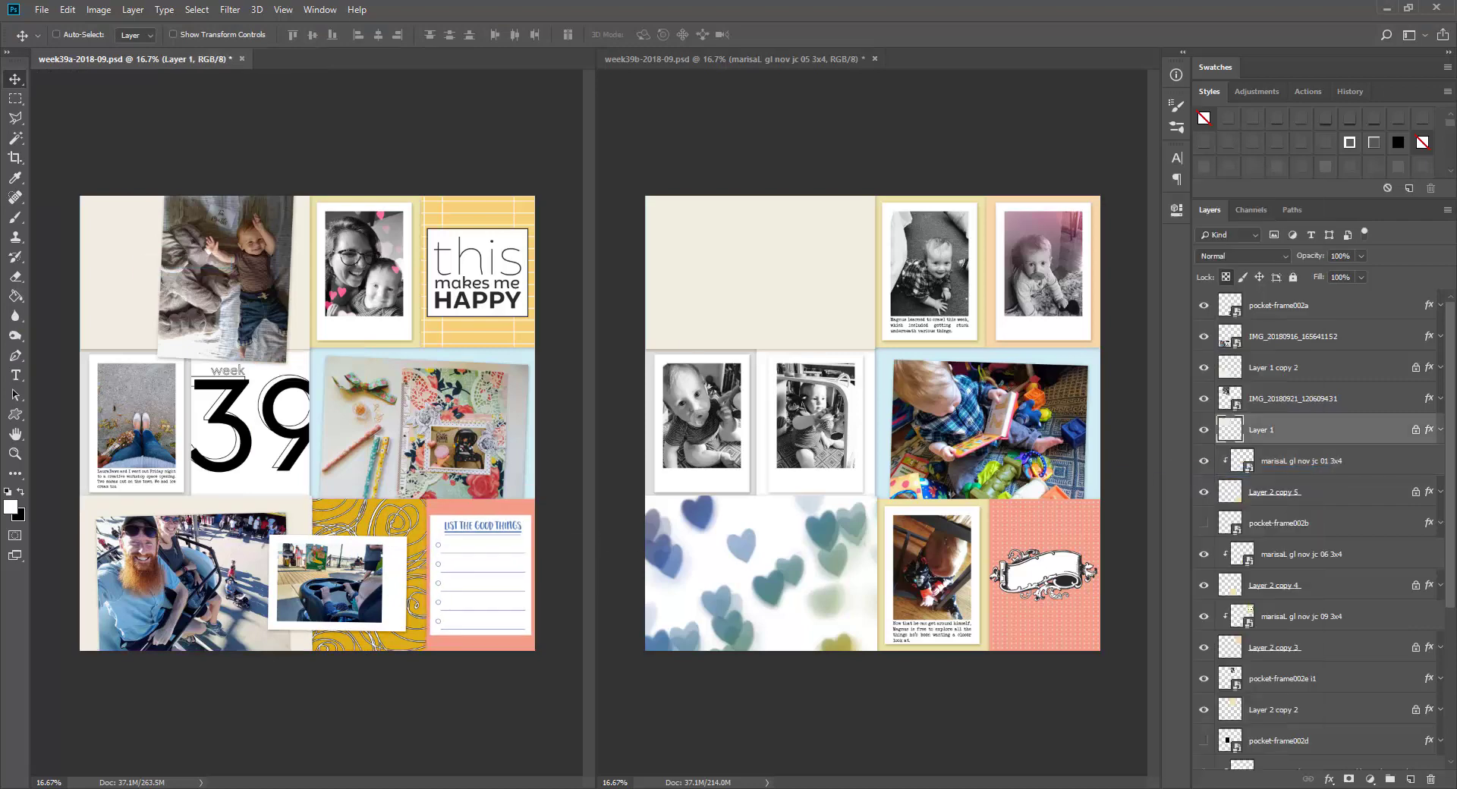
key("ctrl+v")
key("ctrl+alt+g")
left_click_drag(472, 494, 358, 349)
key("ctrl+s")
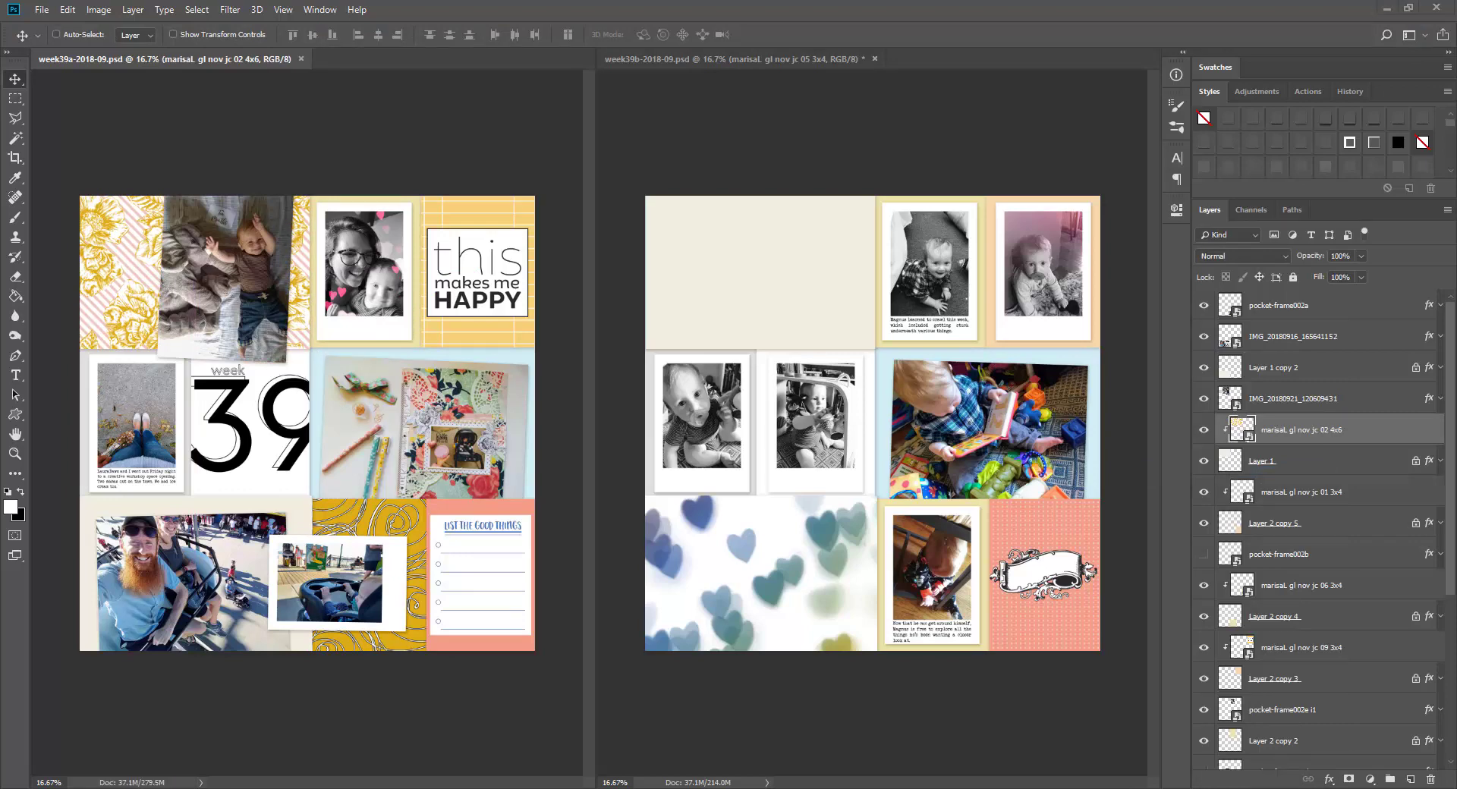
left_click(351, 352, "ctrl")
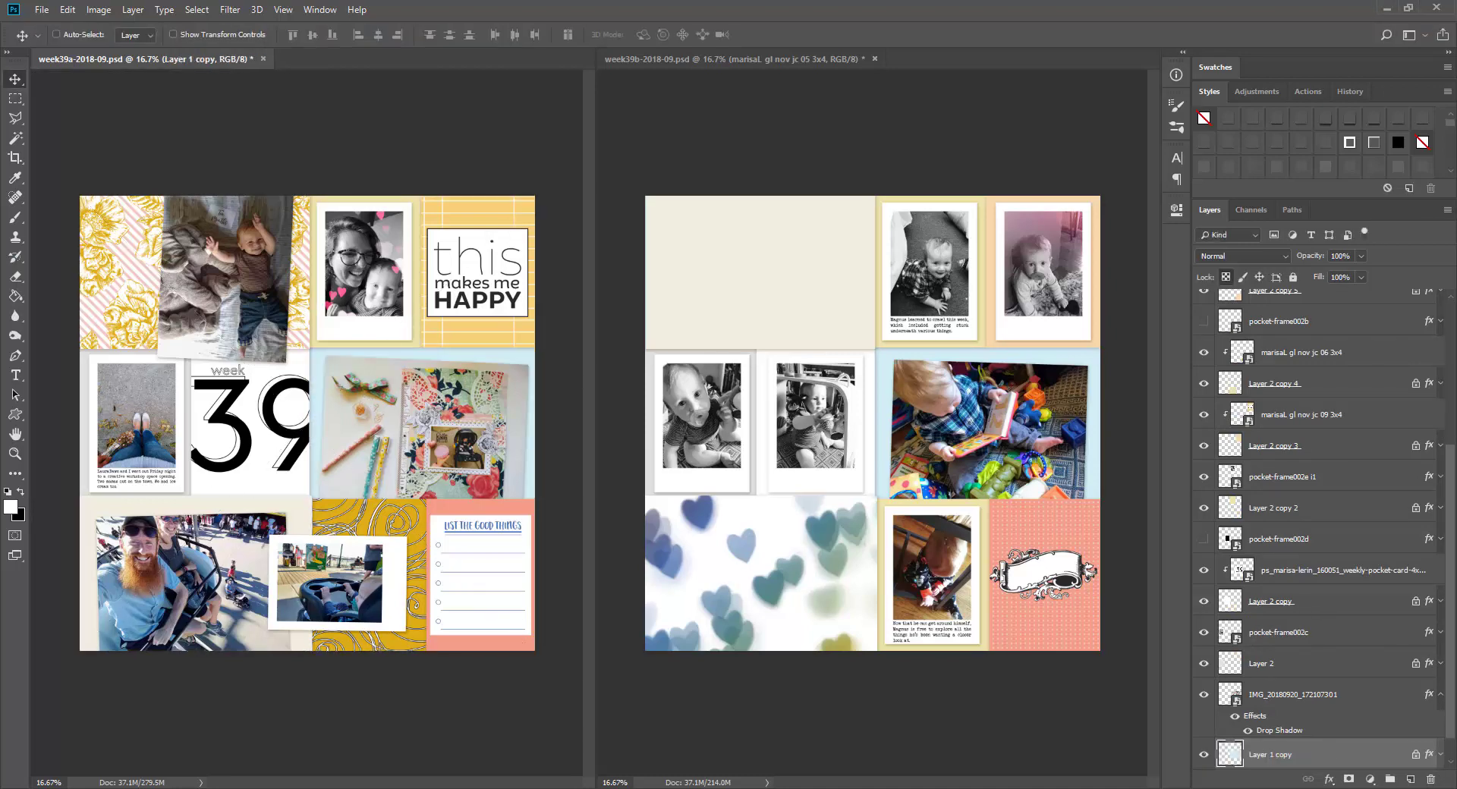
key("Return")
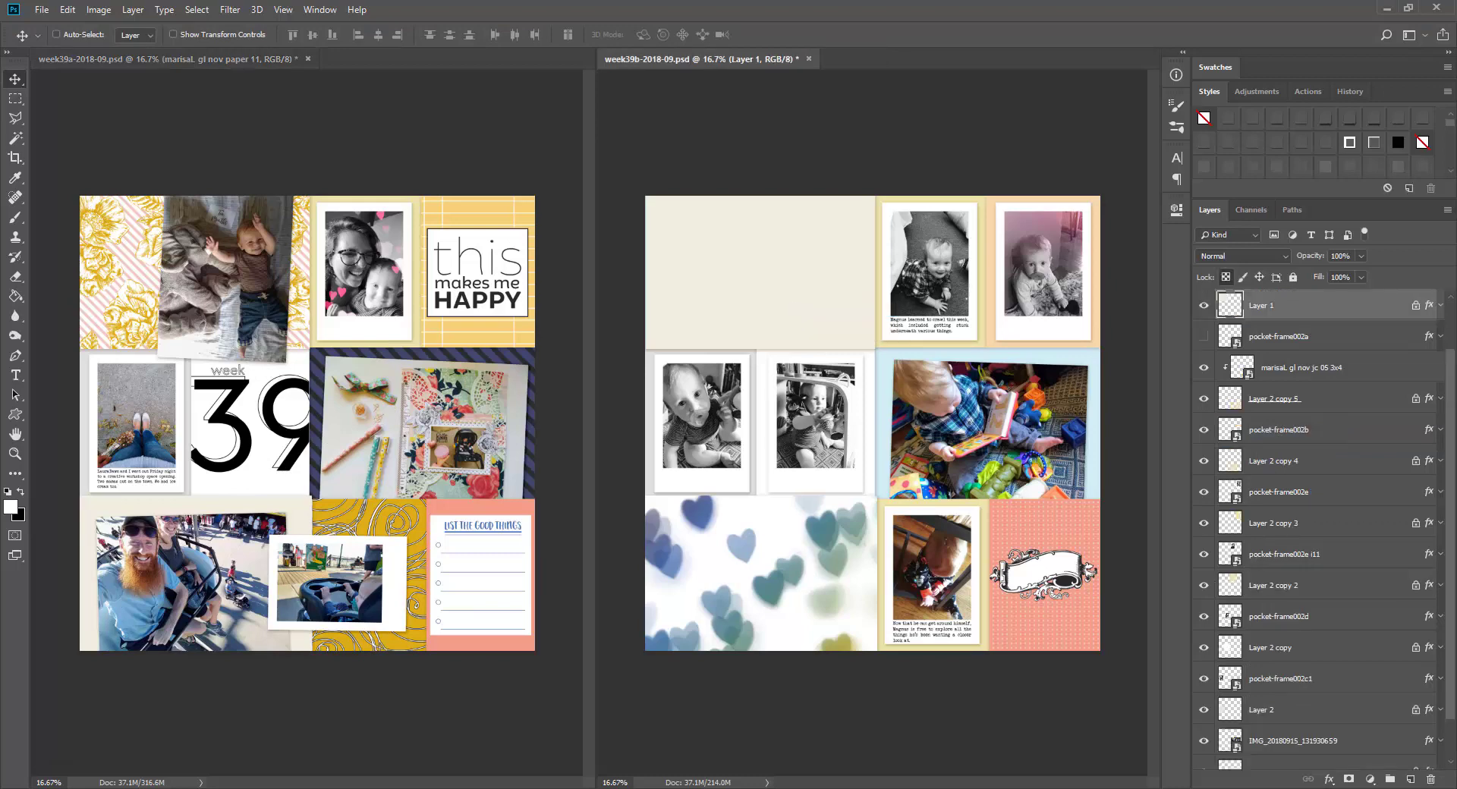
Clip navy floral paper into the top-left pocket and orange paper behind the top photo
key("Return")
right_click(1252, 303)
left_click(1290, 472)
left_click(983, 343, "ctrl")
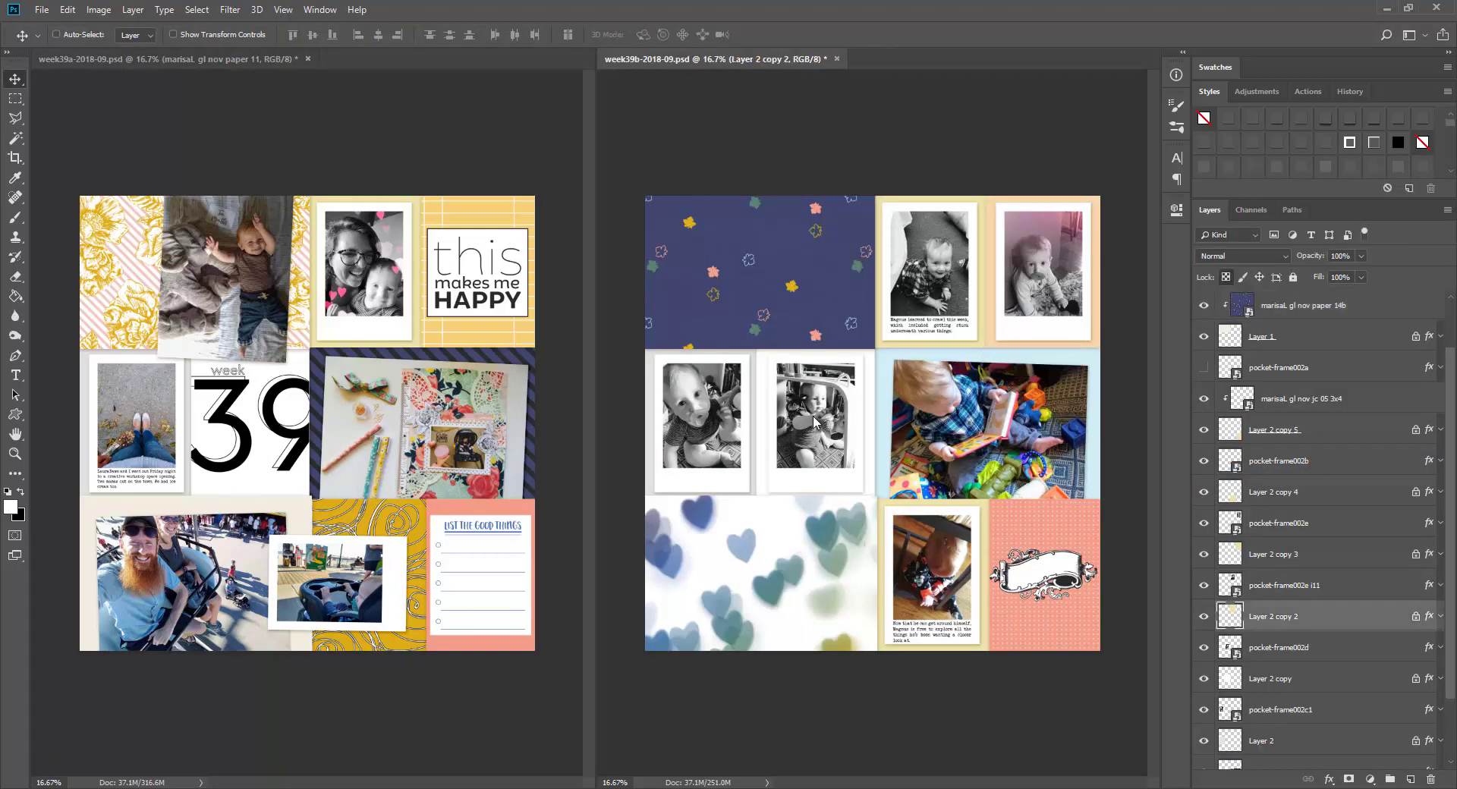
right_click(1252, 616)
left_click(1230, 524)
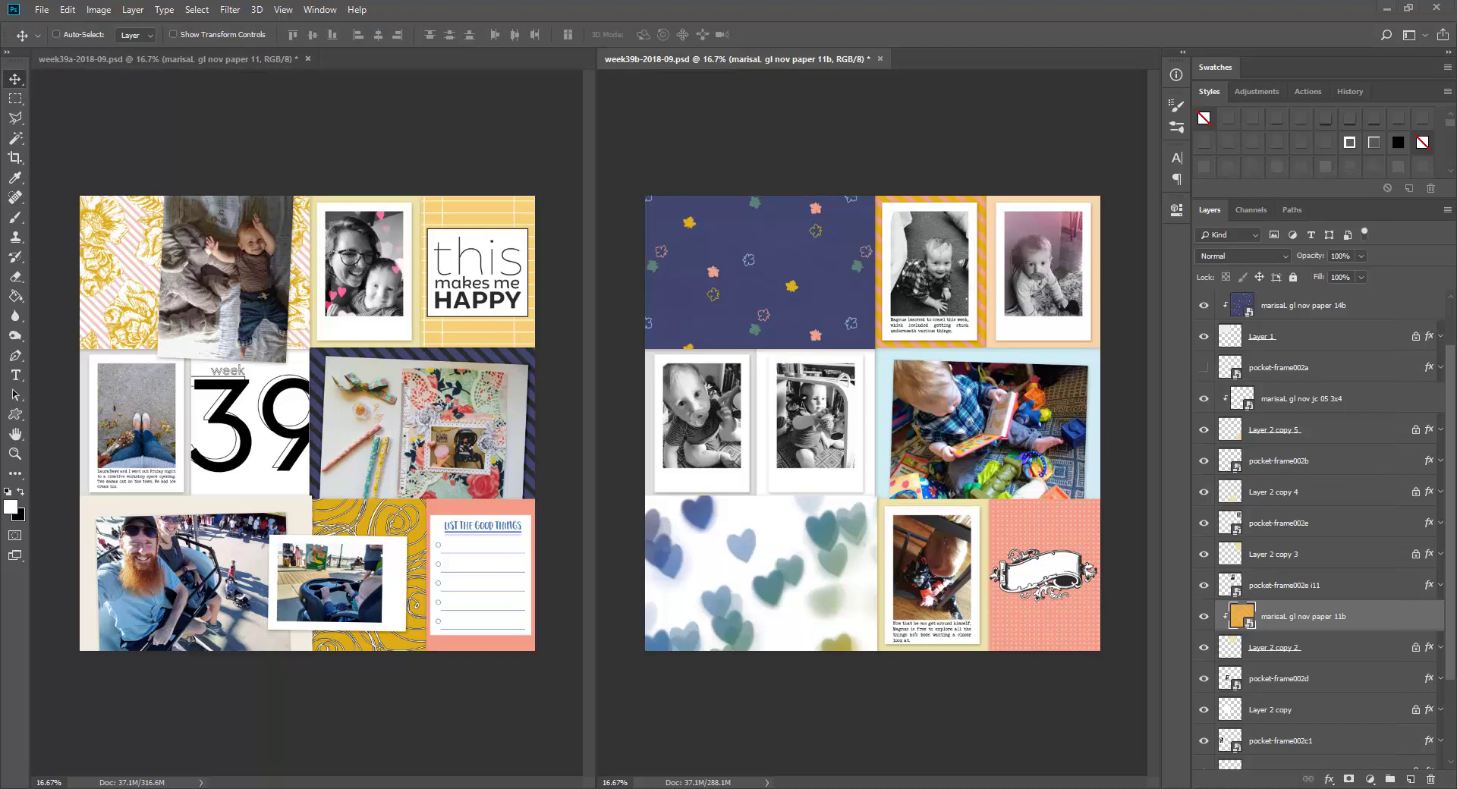
Clip black-and-white striped paper into the middle-row photo pocket
left_click(869, 439, "ctrl")
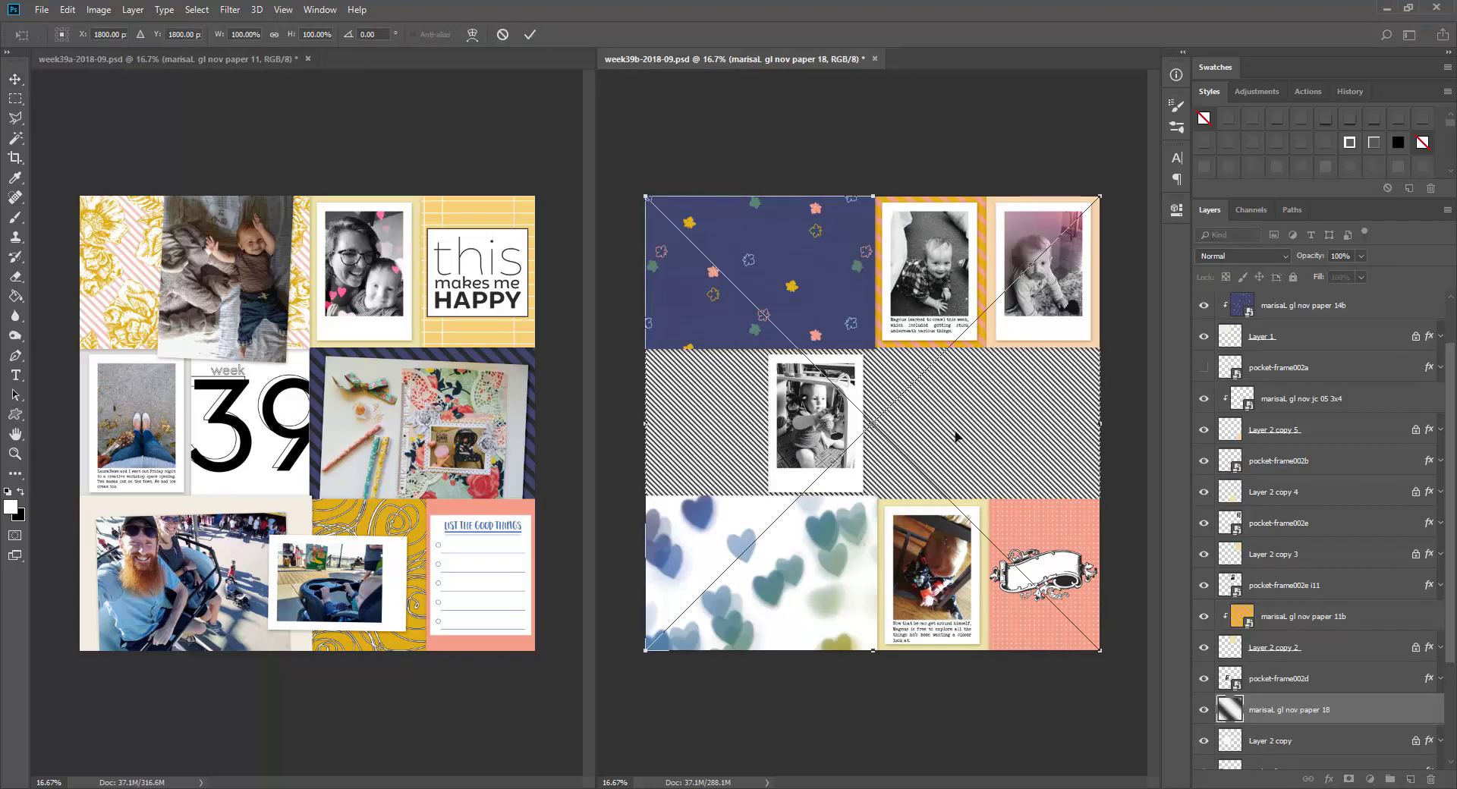
type("90")
key("Return")
right_click(1259, 709)
left_click(1357, 384)
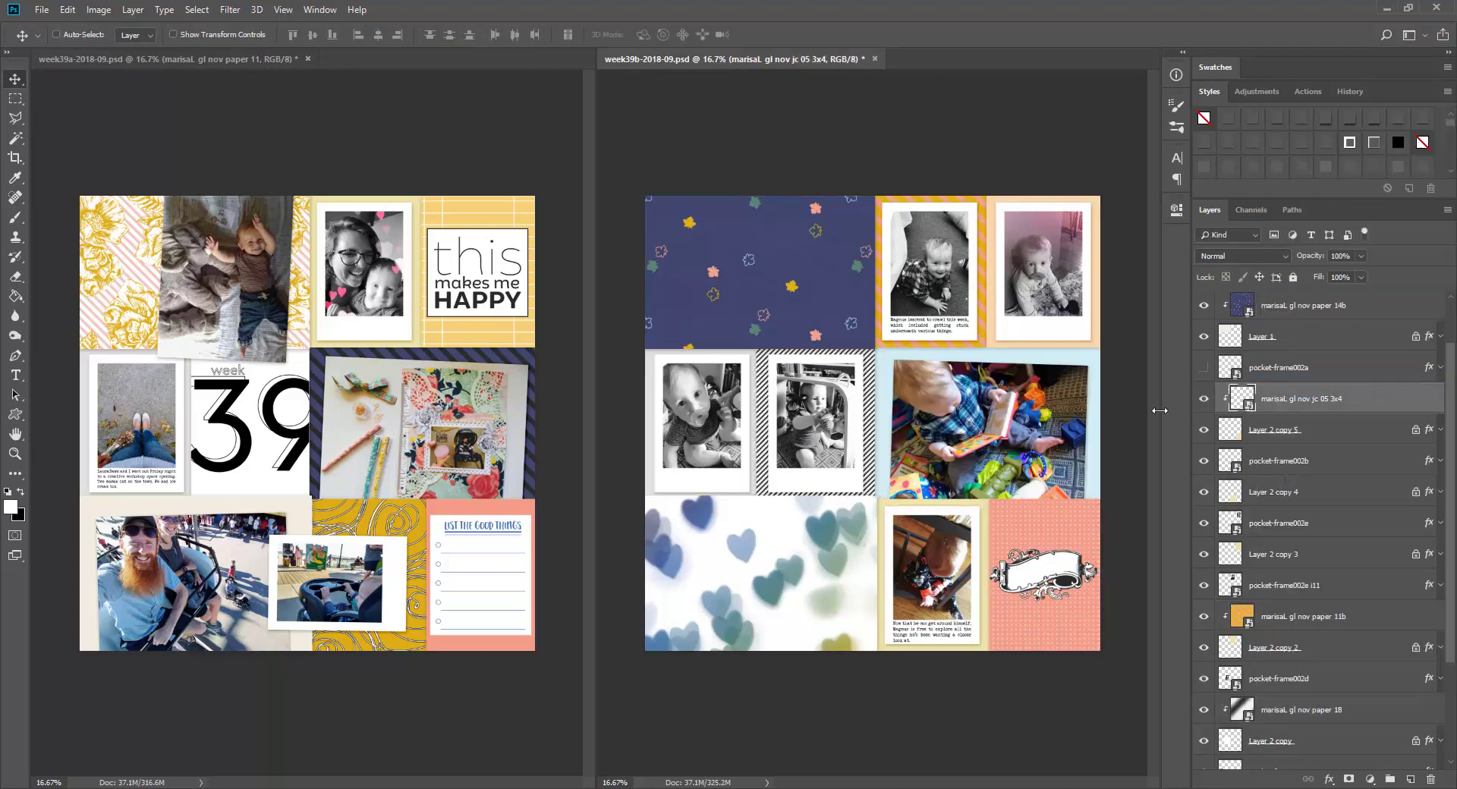
Clip salmon paper into the centre pocket, then swap it for black-and-white heart paper
left_click(1001, 428, "ctrl")
key("Return")
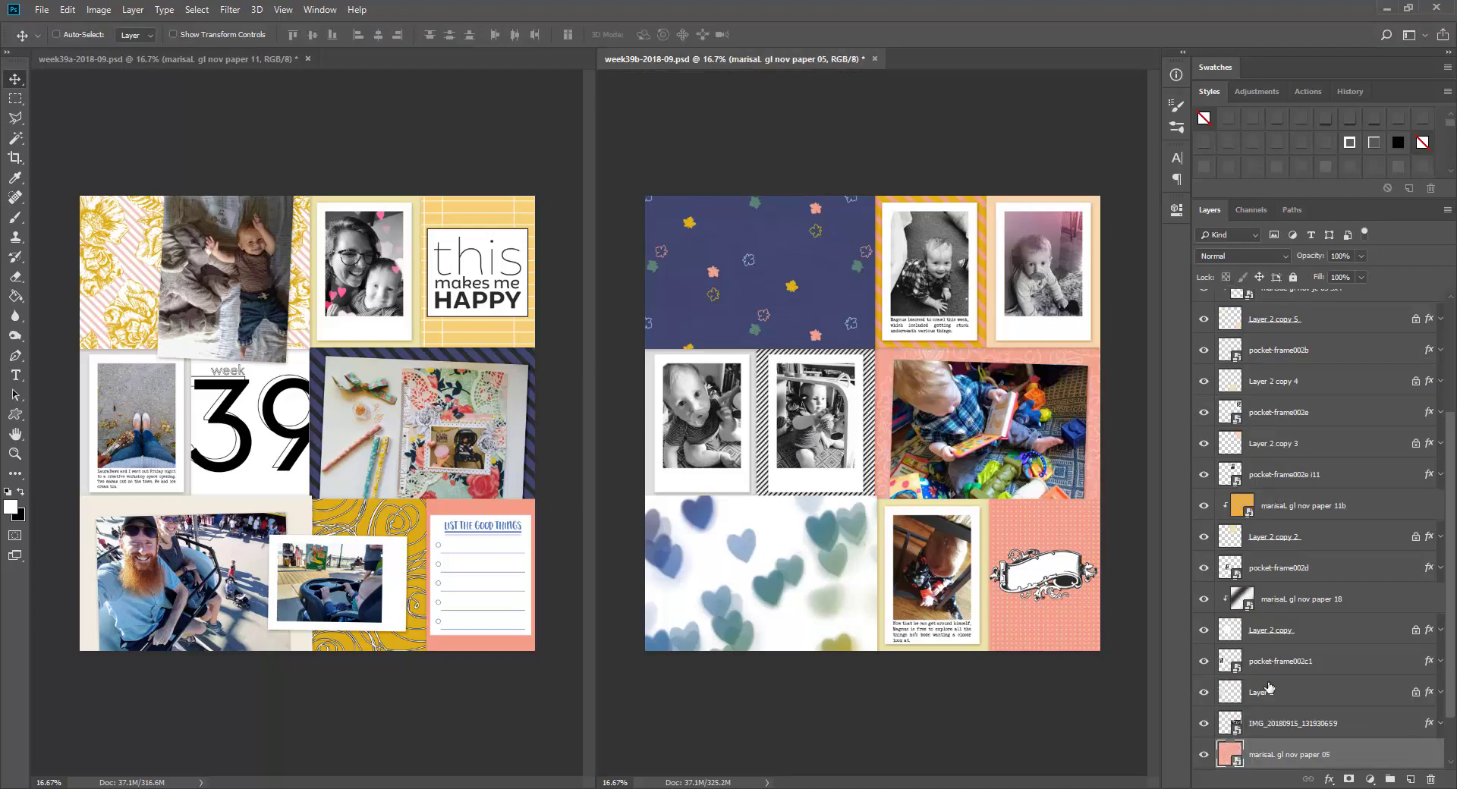
right_click(1269, 688)
left_click(1290, 435)
left_click(1010, 412, "ctrl")
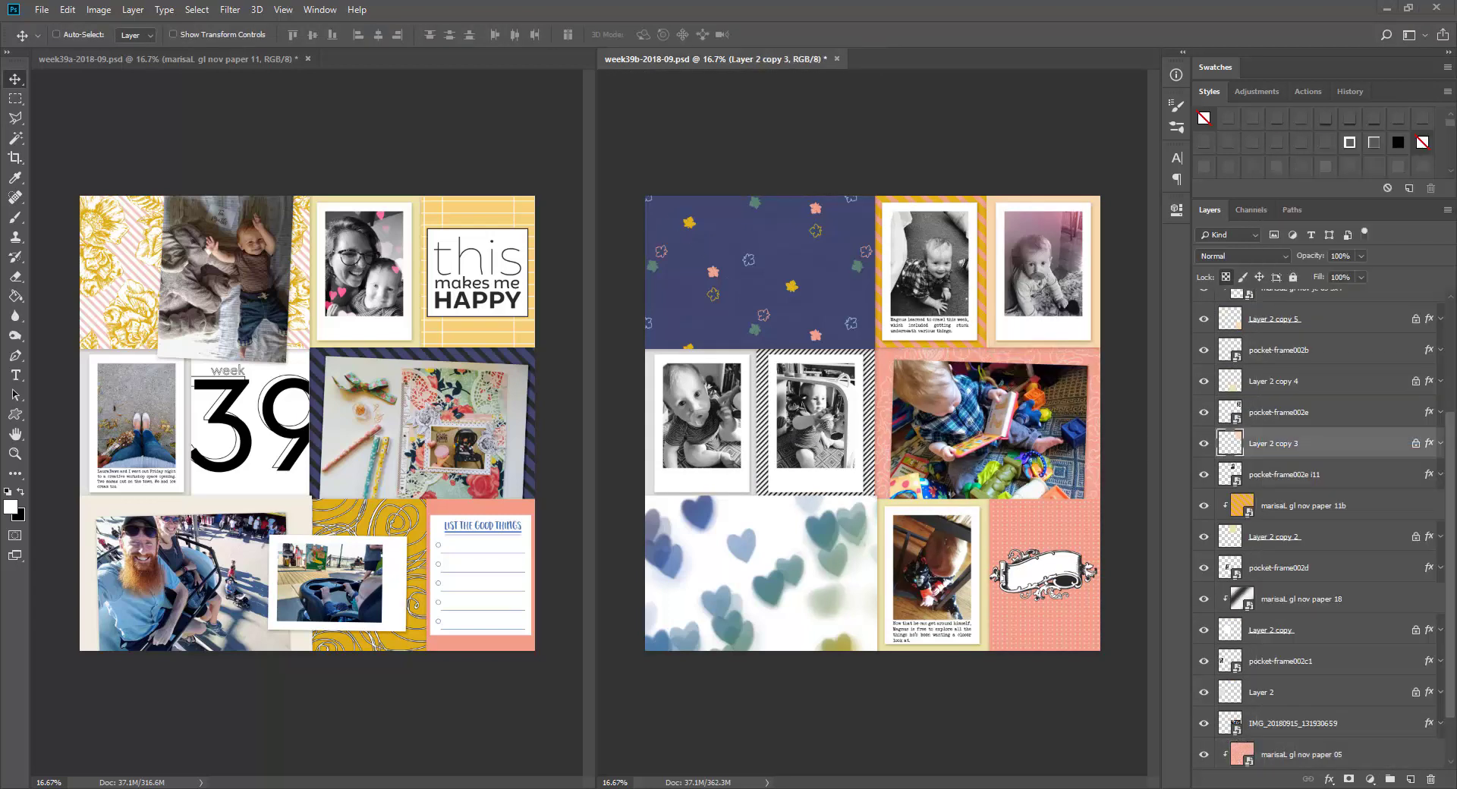
key("Return")
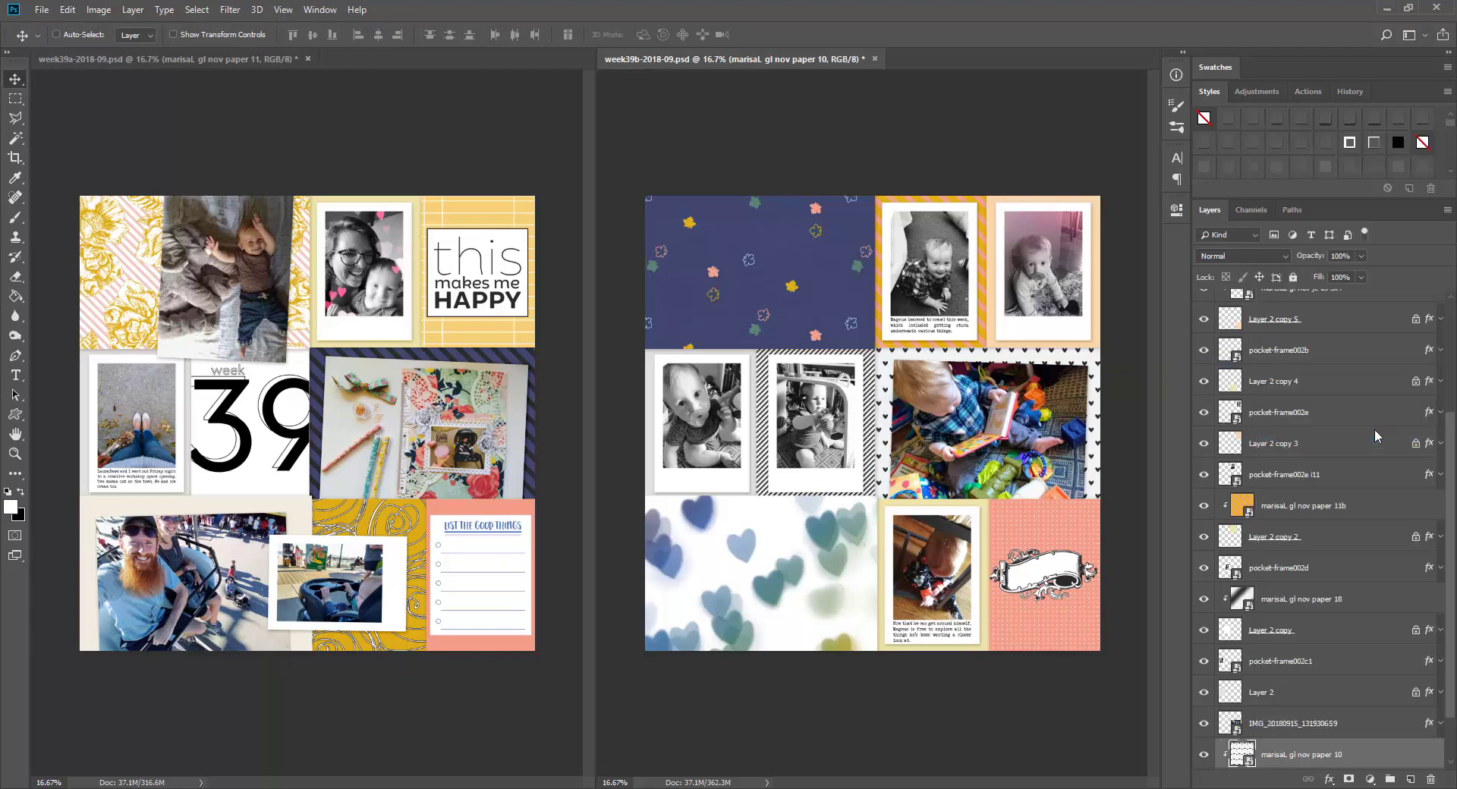
left_click(1375, 430)
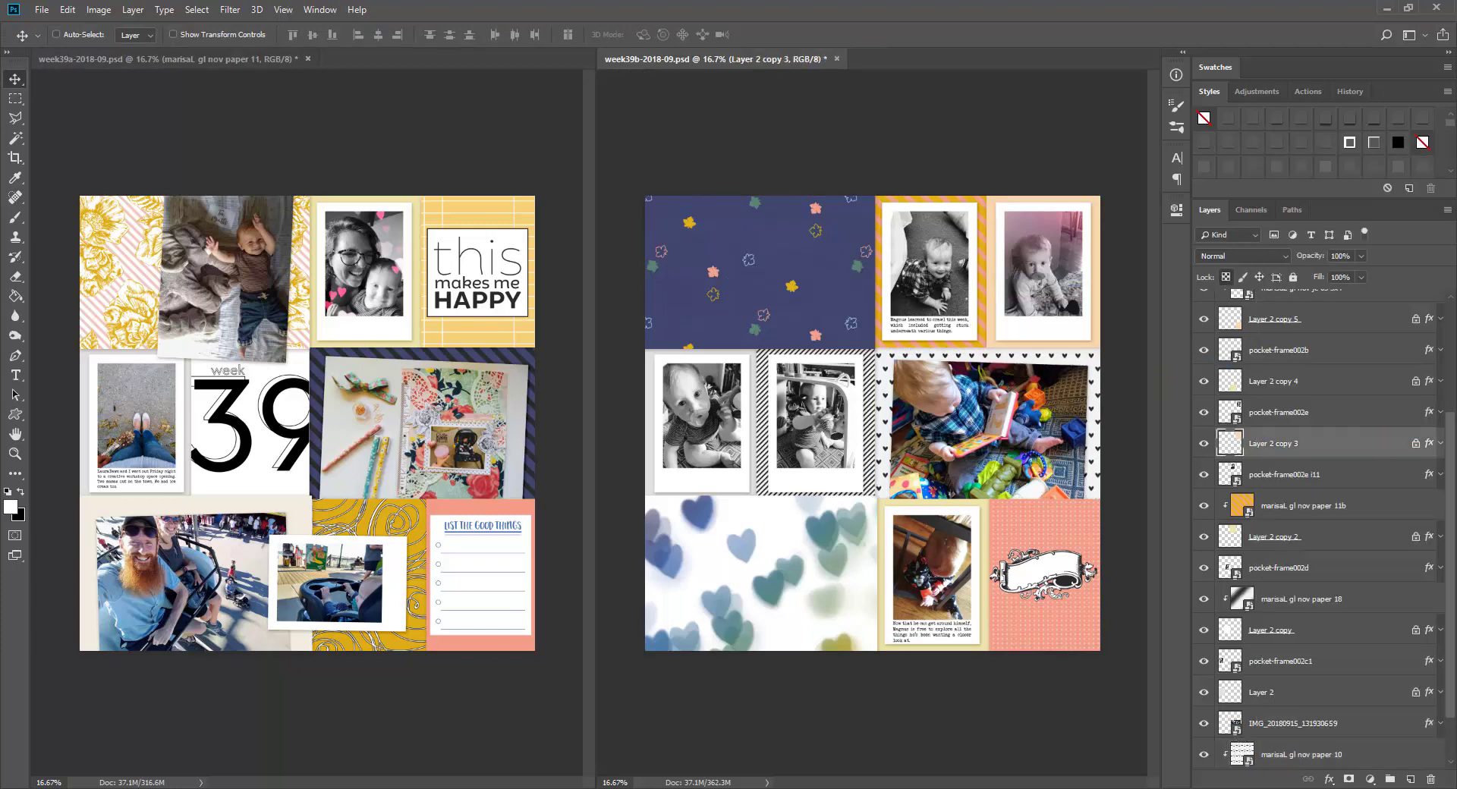
Clip salmon paper into the right page's top-right pocket, and heart and grid papers into left-page pockets
key("ctrl+v")
right_click(1336, 443)
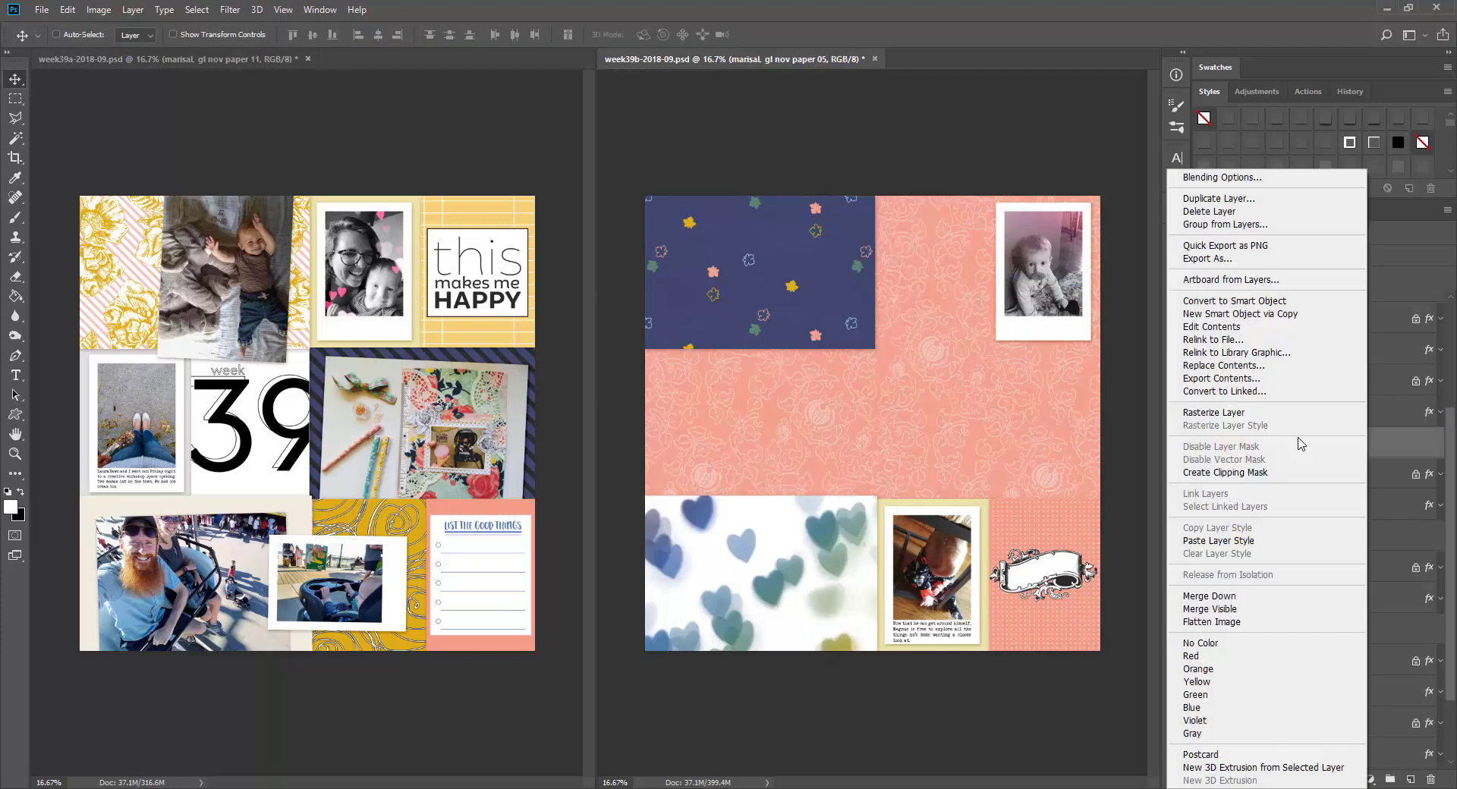
left_click(1214, 435)
left_click(243, 522)
key("ctrl+v")
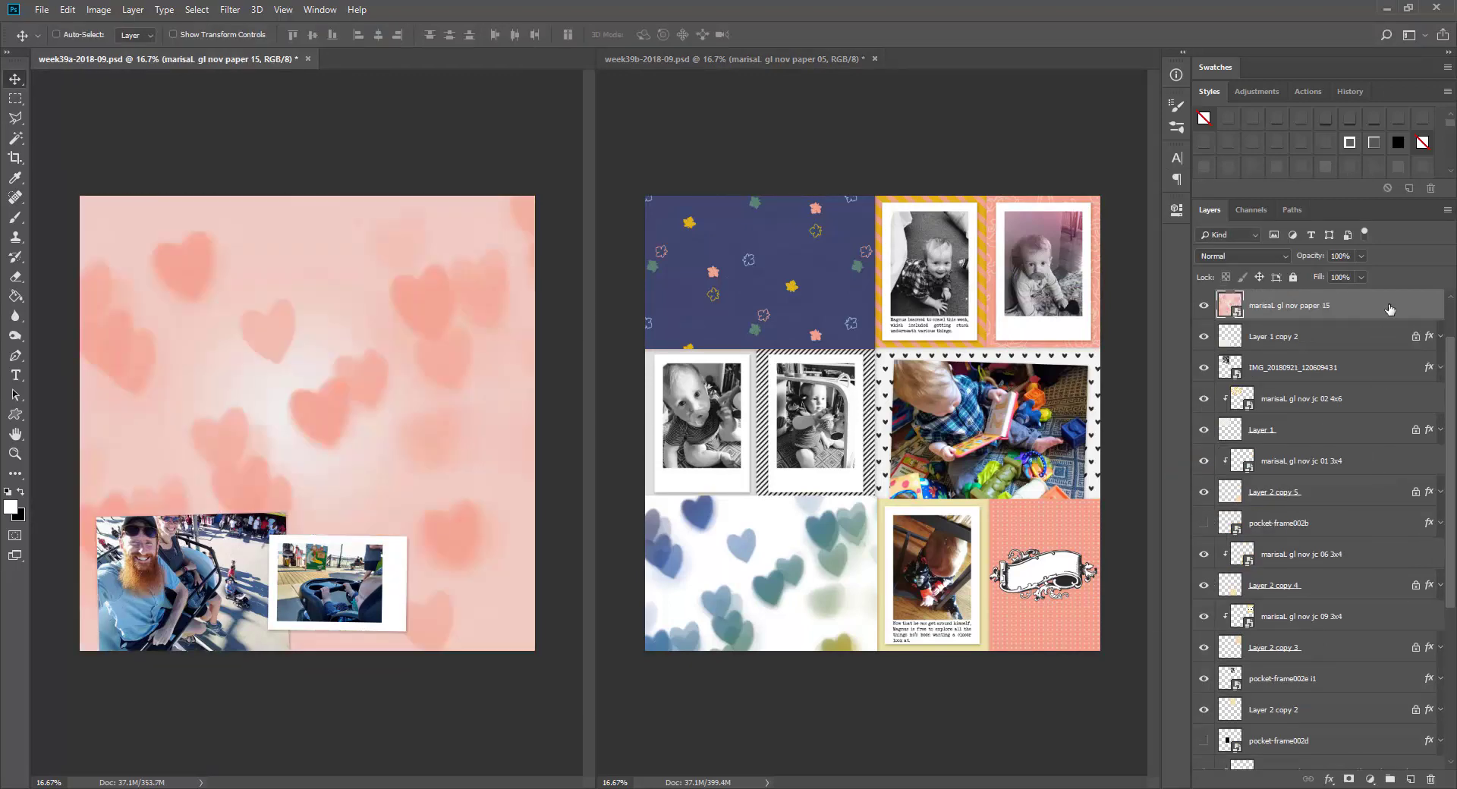
key("ctrl+alt+g")
left_click(100, 392)
key("ctrl+v")
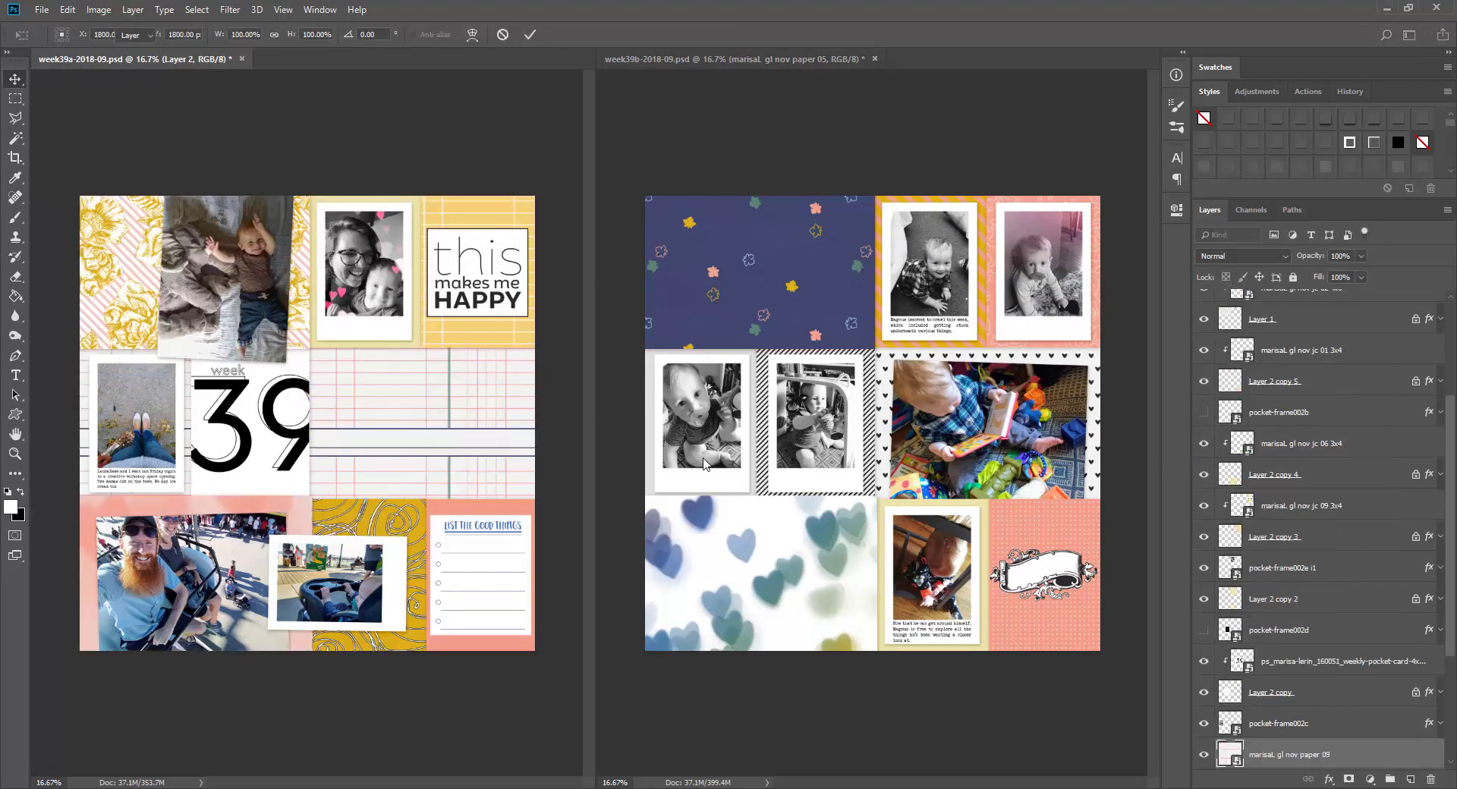
key("ctrl+alt+g")
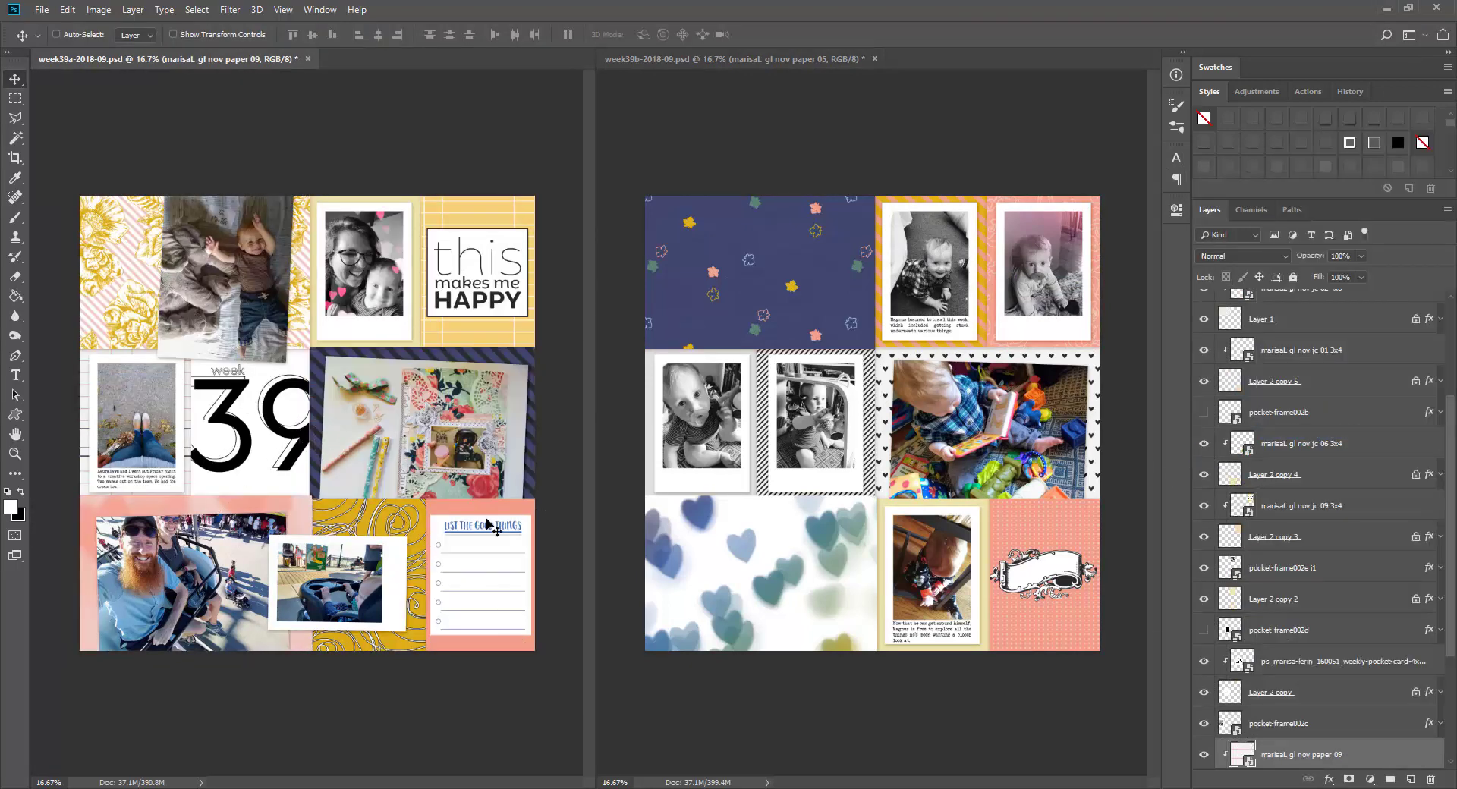
Scale the LIST THE GOOD THINGS card down to sit inside its pocket
left_click(487, 524, "ctrl")
key("ctrl+t")
left_click_drag(535, 499, 520, 509)
key("Return")
Sample the salmon colour and fill the pocket background behind the list card with it
key("i")
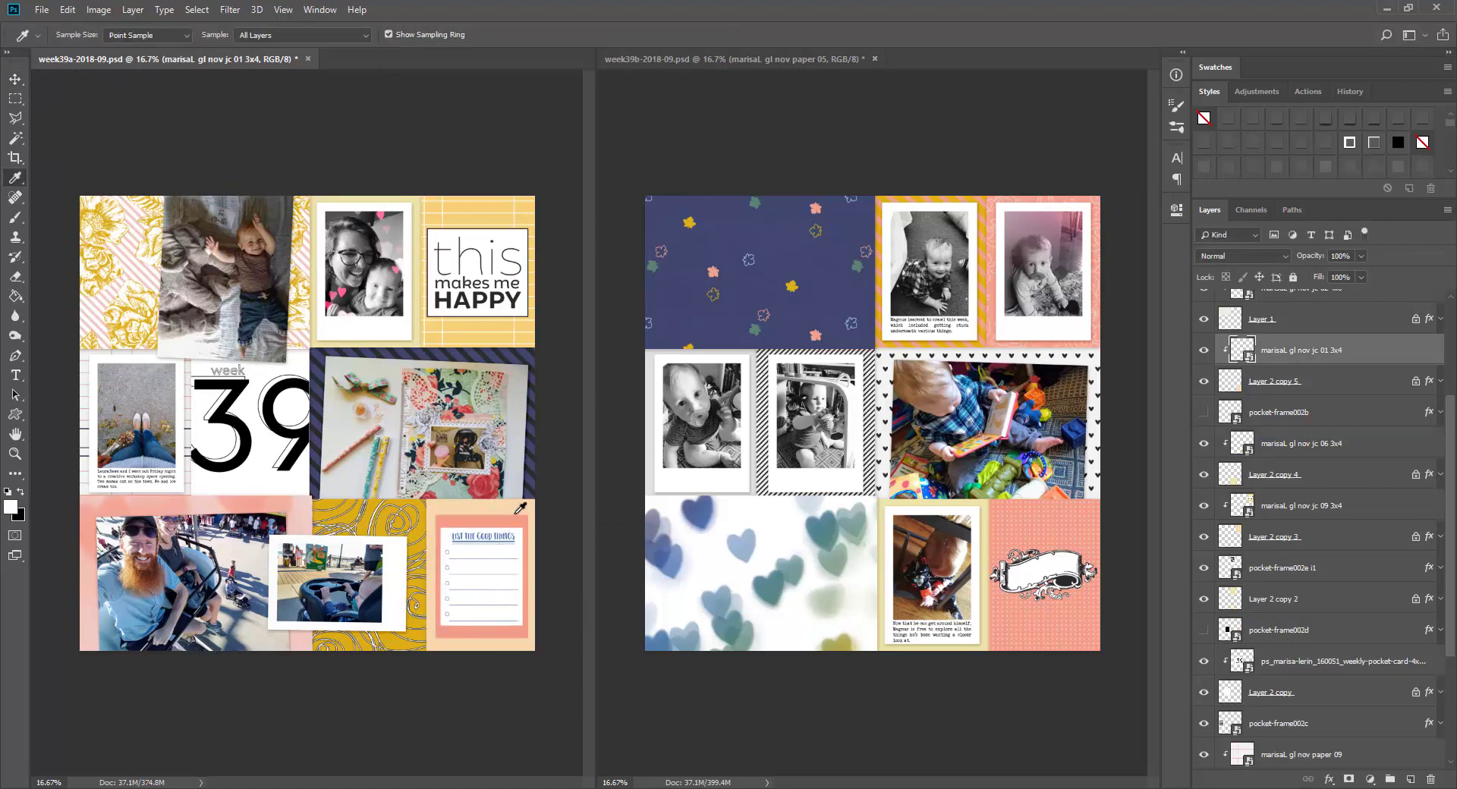
left_click(521, 508)
key("v")
left_click(504, 513, "ctrl")
key("alt+BackSpace")
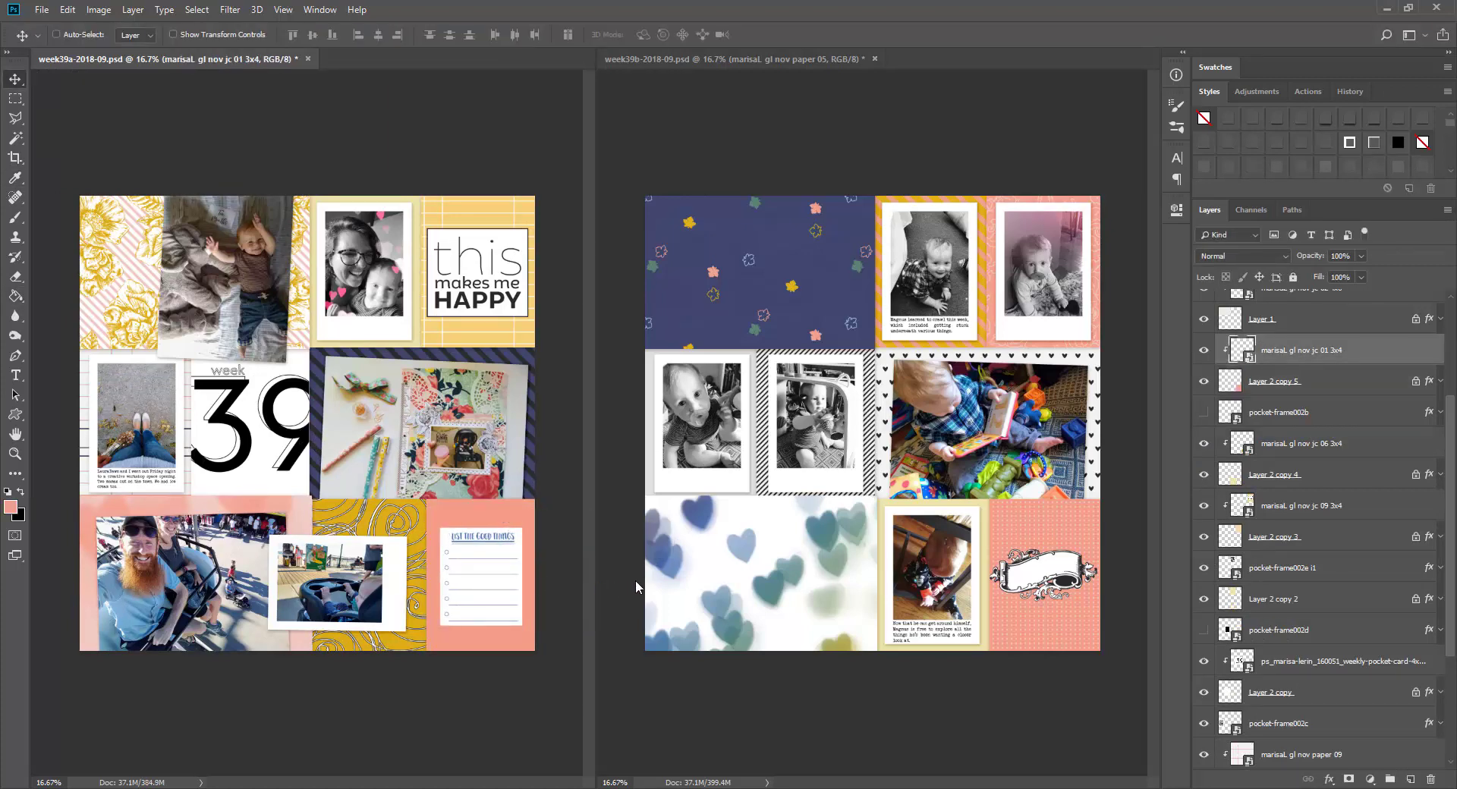
left_click(668, 401, "ctrl")
Clip green diamond paper into the middle-left frame, then try blue gingham on the baby-photo frame
left_click_drag(1456, 461, 854, 461)
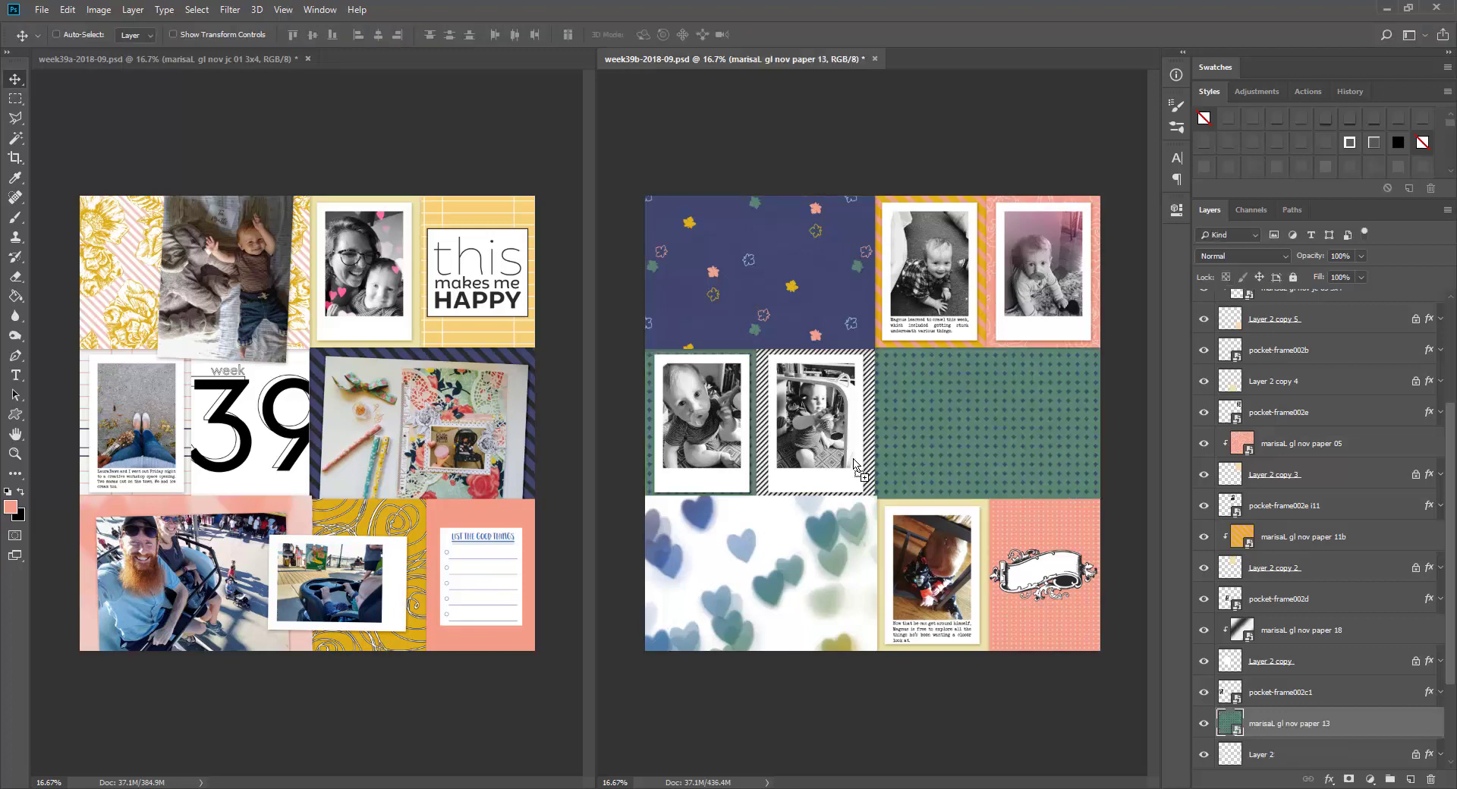
left_click(1350, 738, "alt")
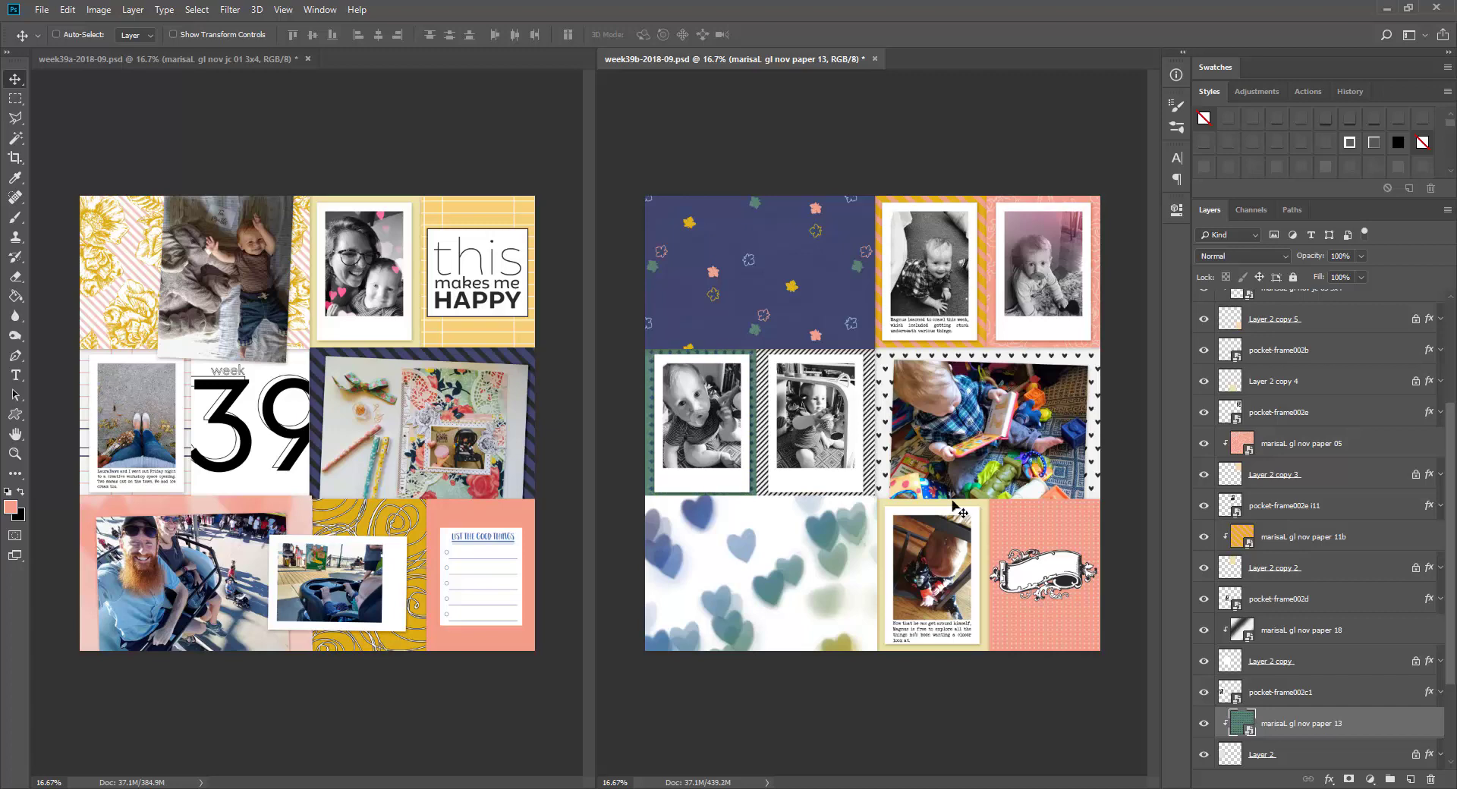
left_click(1336, 381)
key("ctrl+v")
key("ctrl+alt+g")
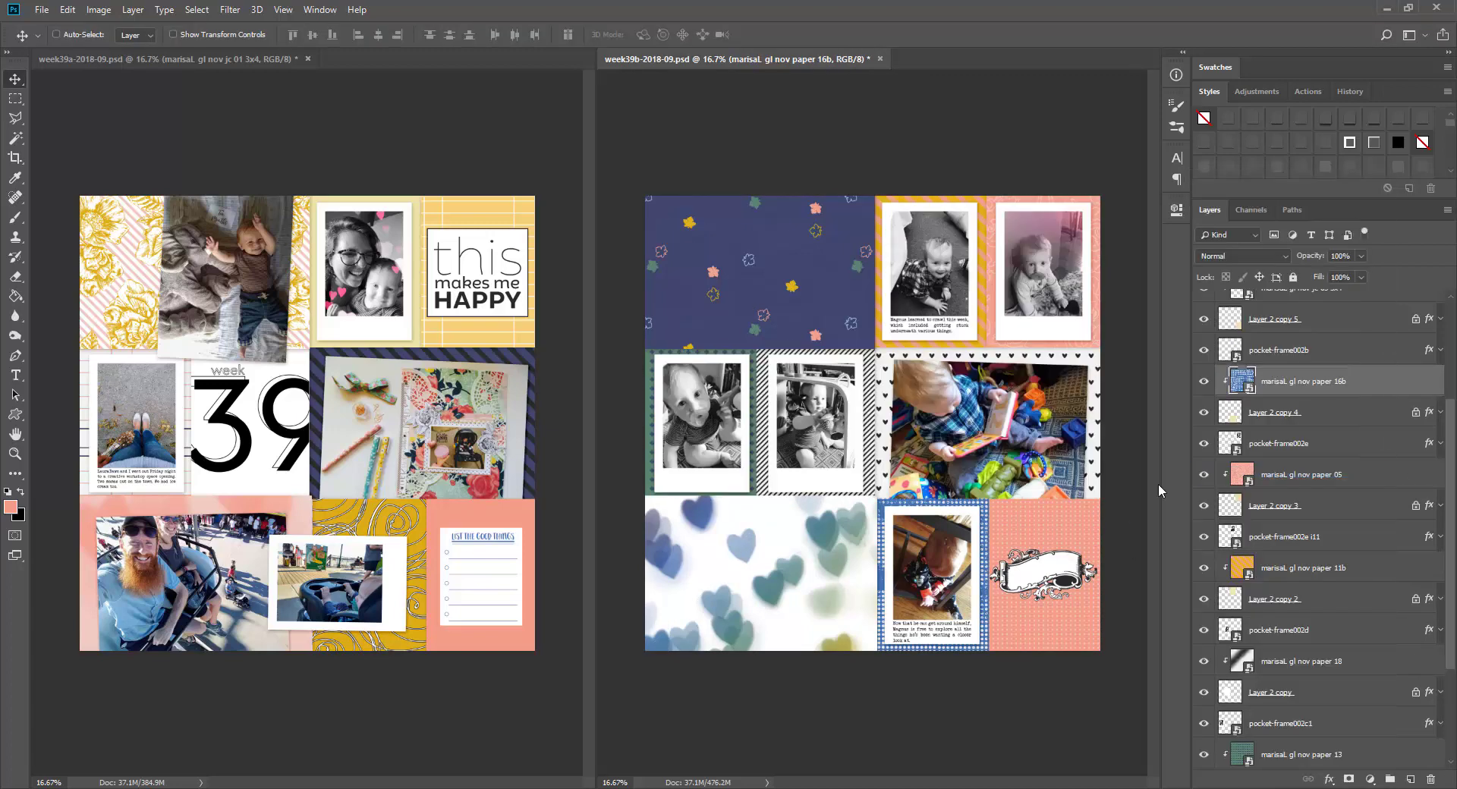
Replace the trial papers with solid blue paper clipped into the lower baby-photo frame
key("ctrl+alt+z")
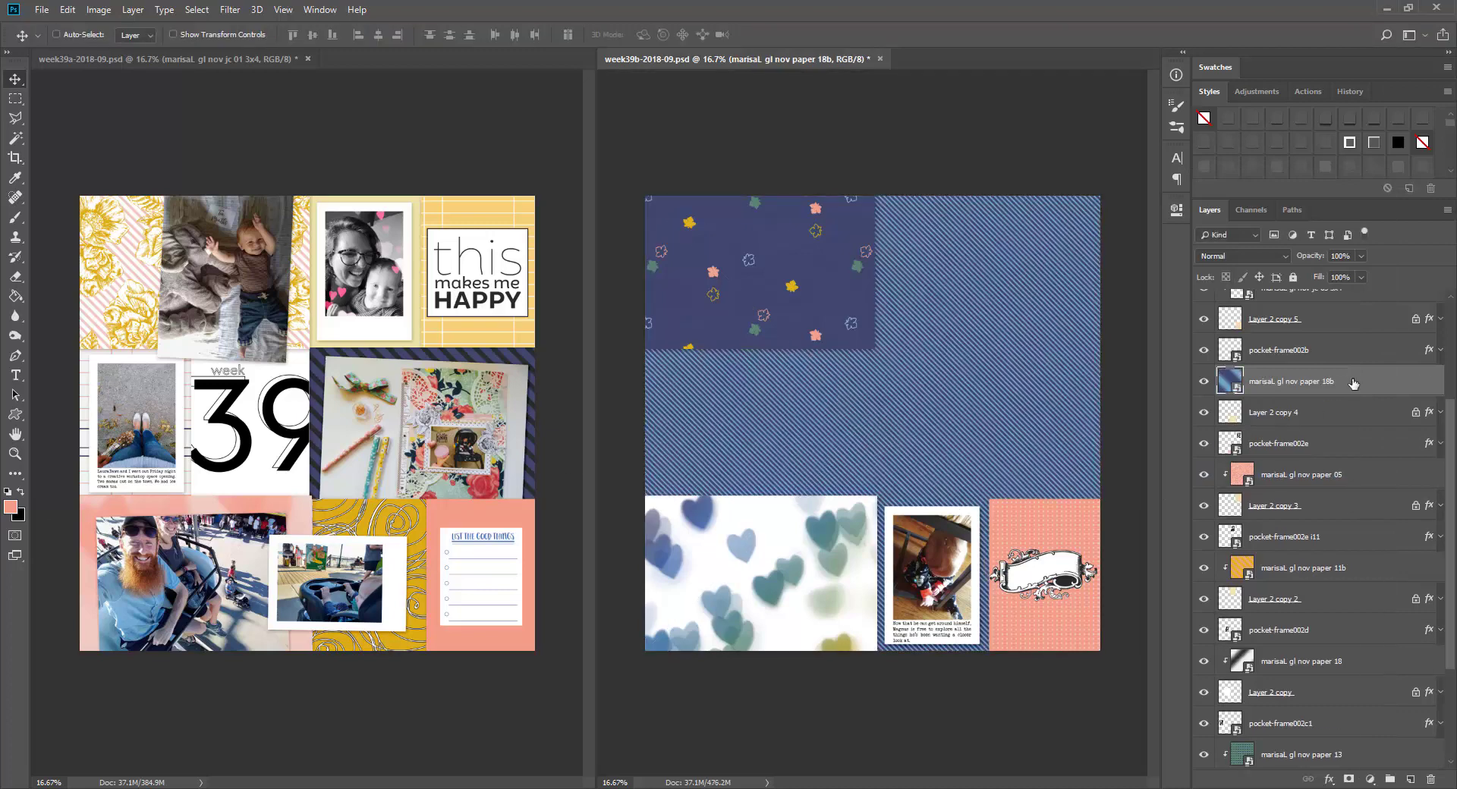
key("ctrl+alt+z")
key("ctrl+alt+z")
key("ctrl+shift+z")
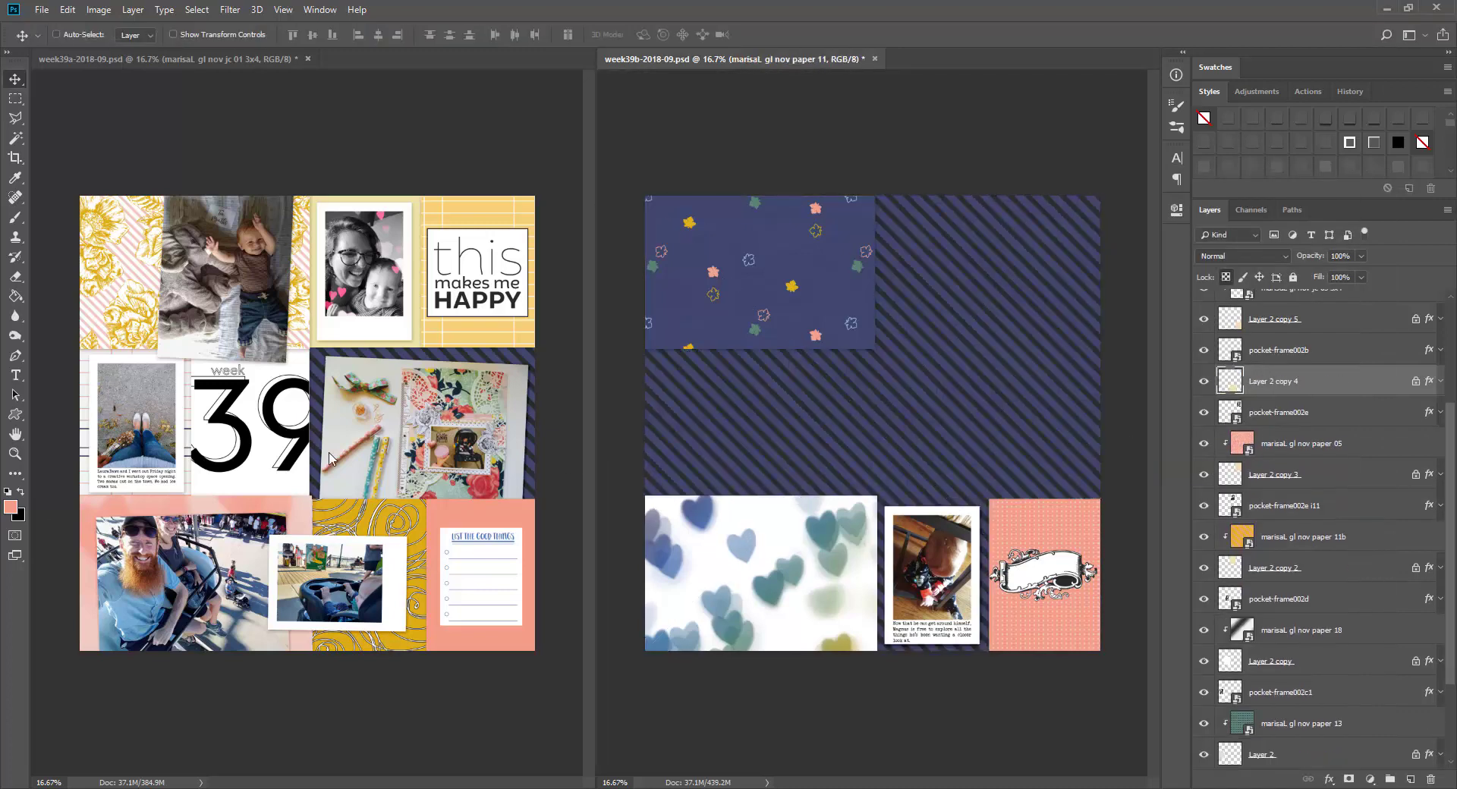
key("ctrl+alt+z")
left_click_drag(860, 522, 860, 524)
key("ctrl+alt+z")
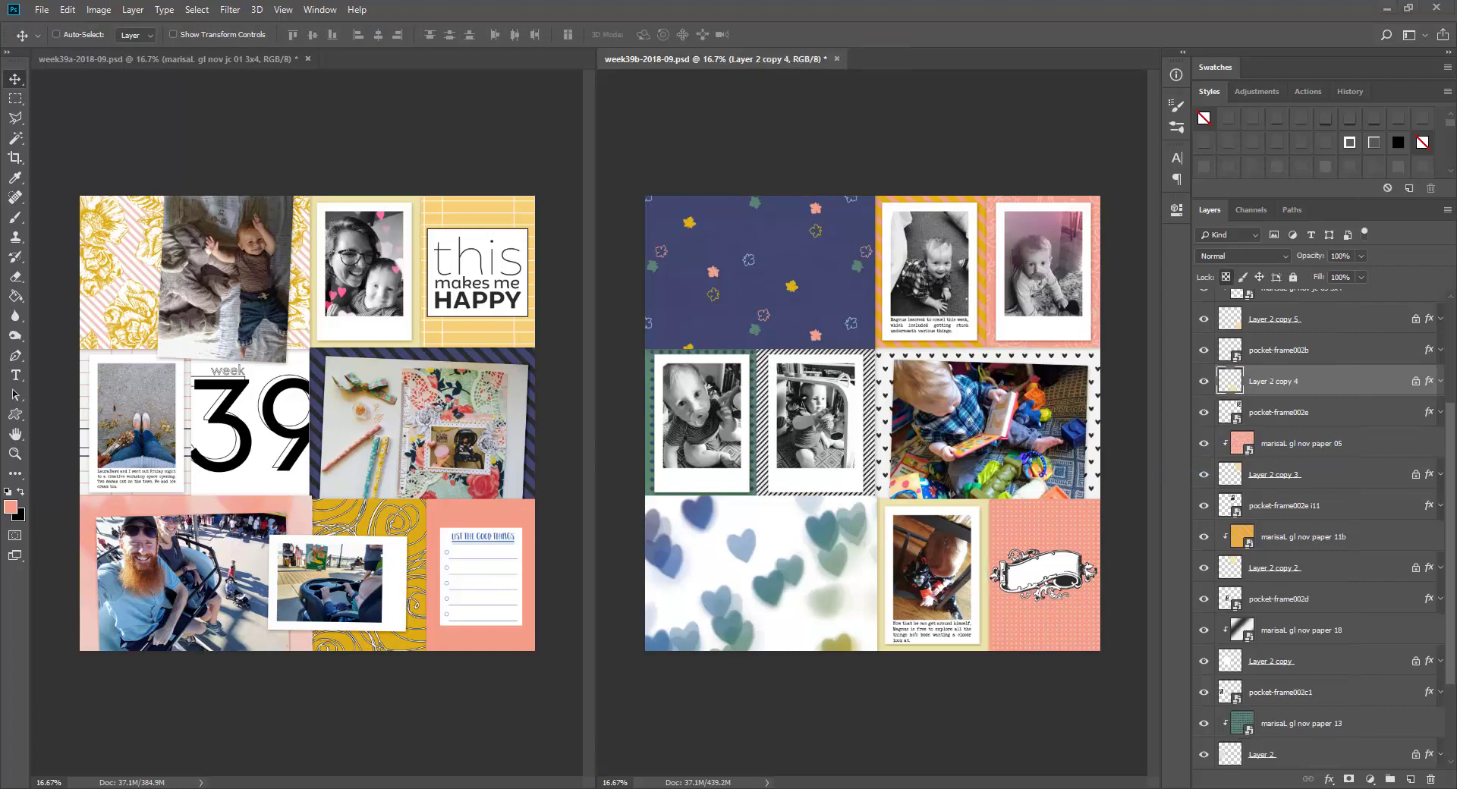
key("ctrl+shift+z")
key("ctrl+alt+g")
Save the right page and paste the cork heart into the left page
key("alt+bracketright")
key("ctrl+s")
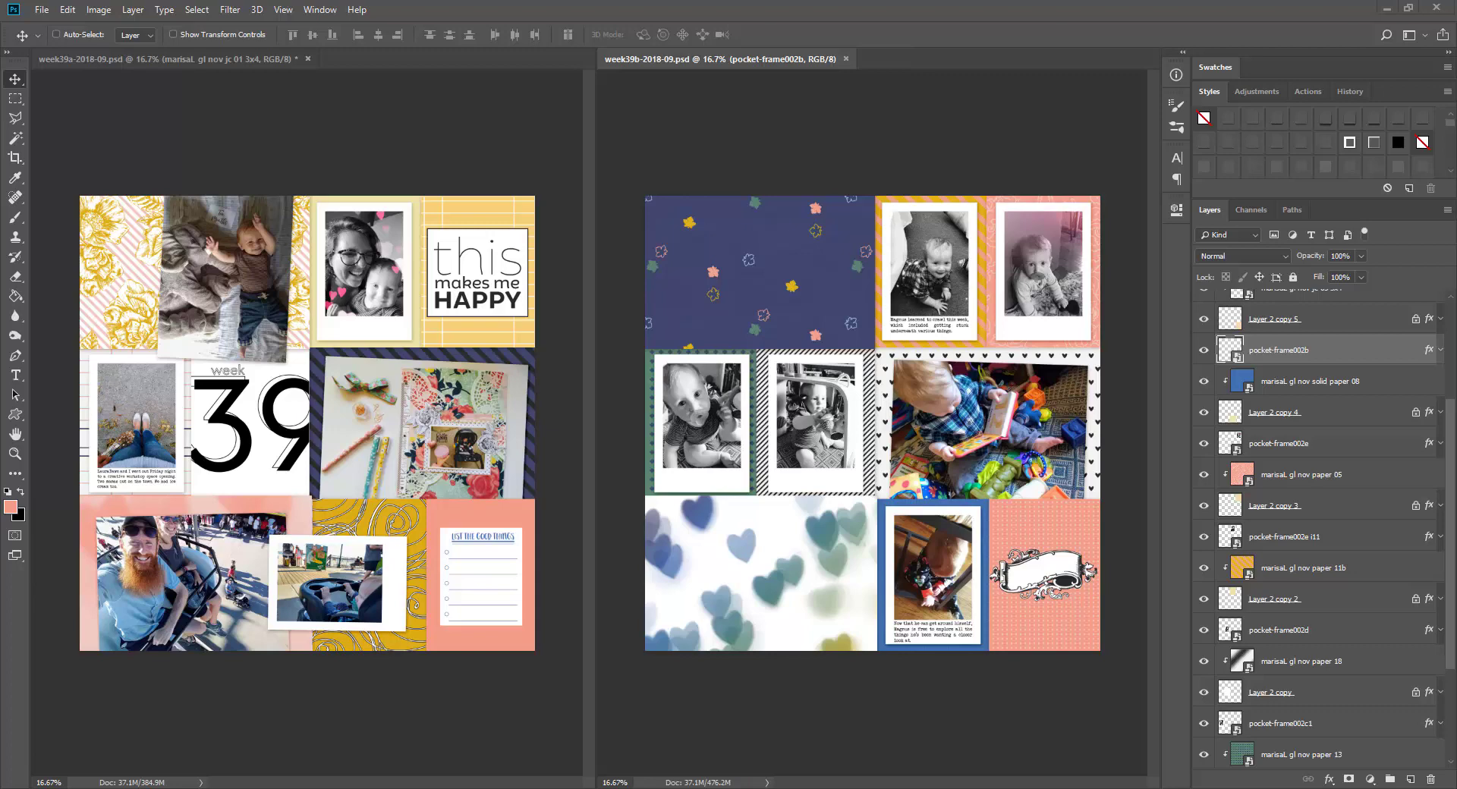
key("ctrl+v")
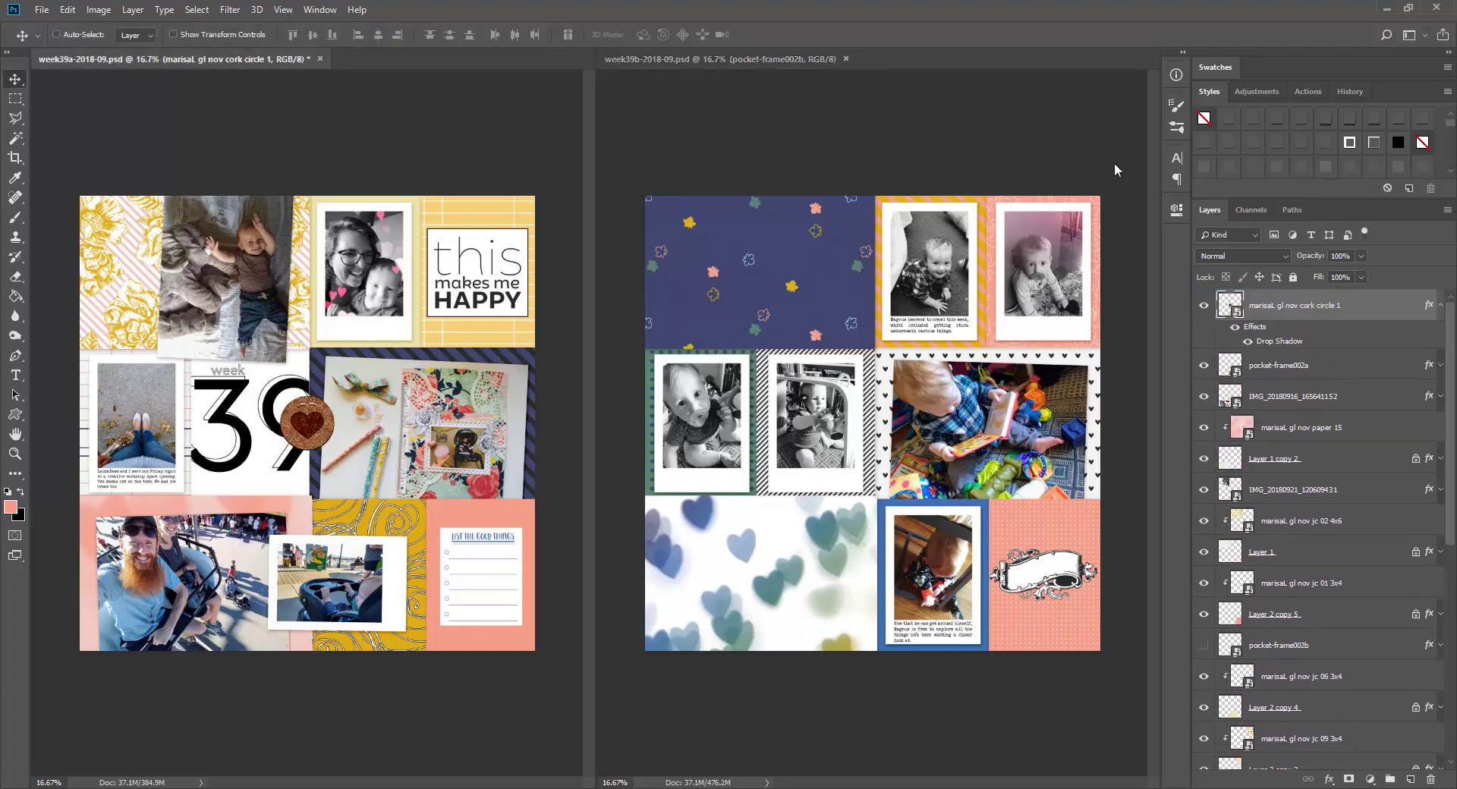
Place a shrunken cork heart on a left-page photo and the 'out and about' flair on the bottom photo
left_click_drag(326, 427, 379, 347)
key("ctrl+t")
key("Return")
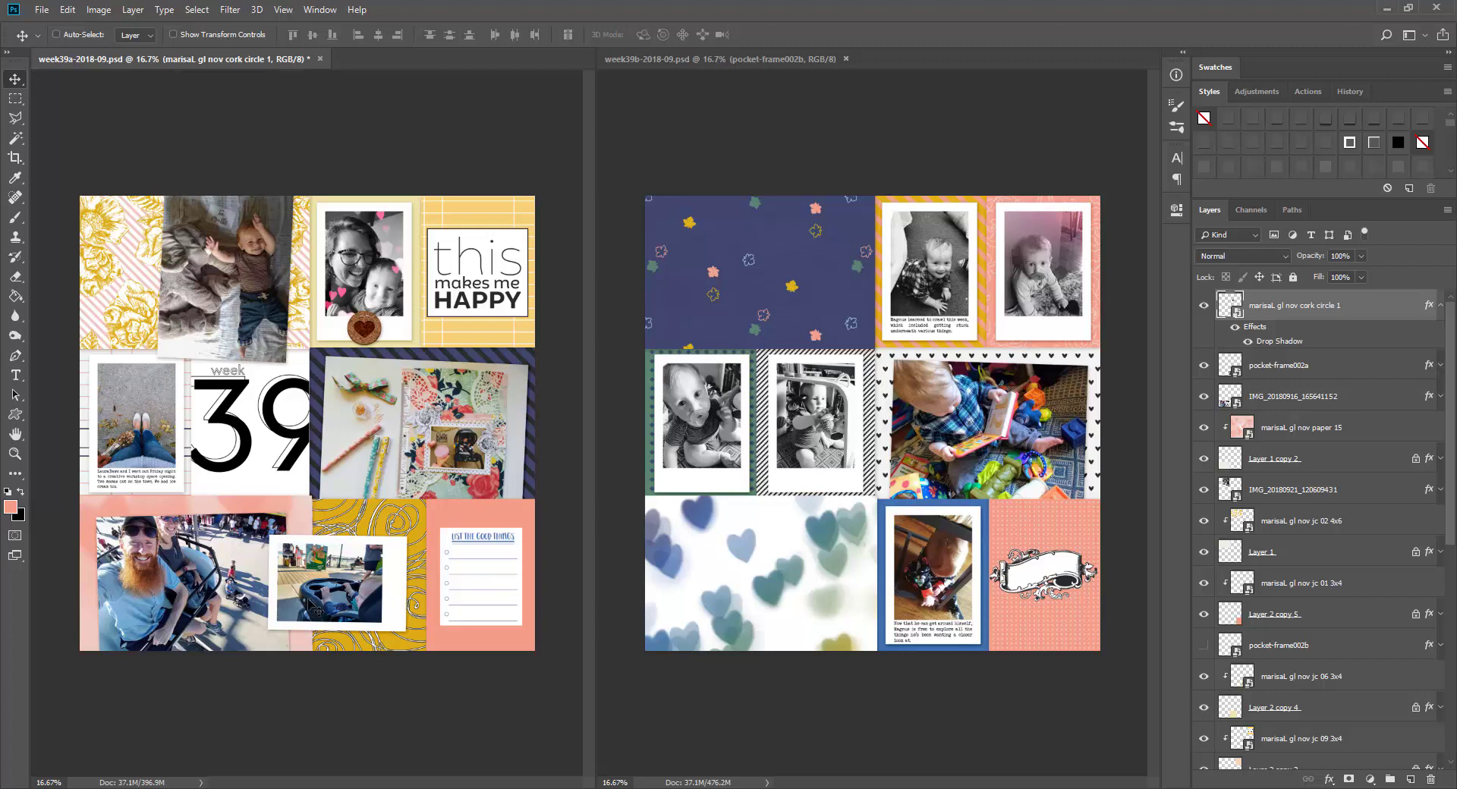
key("ctrl+v")
left_click_drag(392, 436, 345, 554)
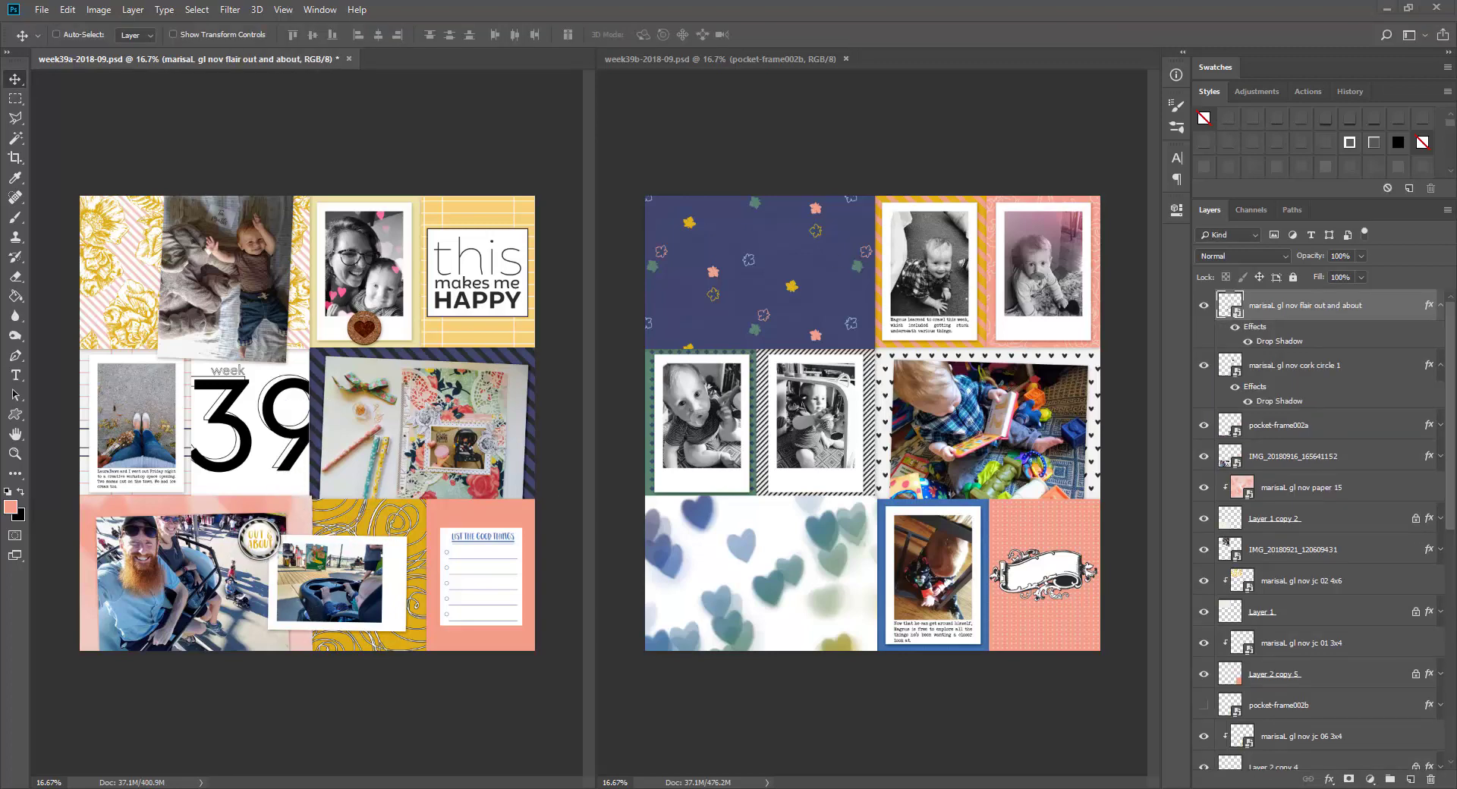
Add the 'love this place' label to the right page's pink block, tilted slightly counterclockwise
left_click(873, 456)
key("ctrl+v")
left_click_drag(894, 370, 1064, 522)
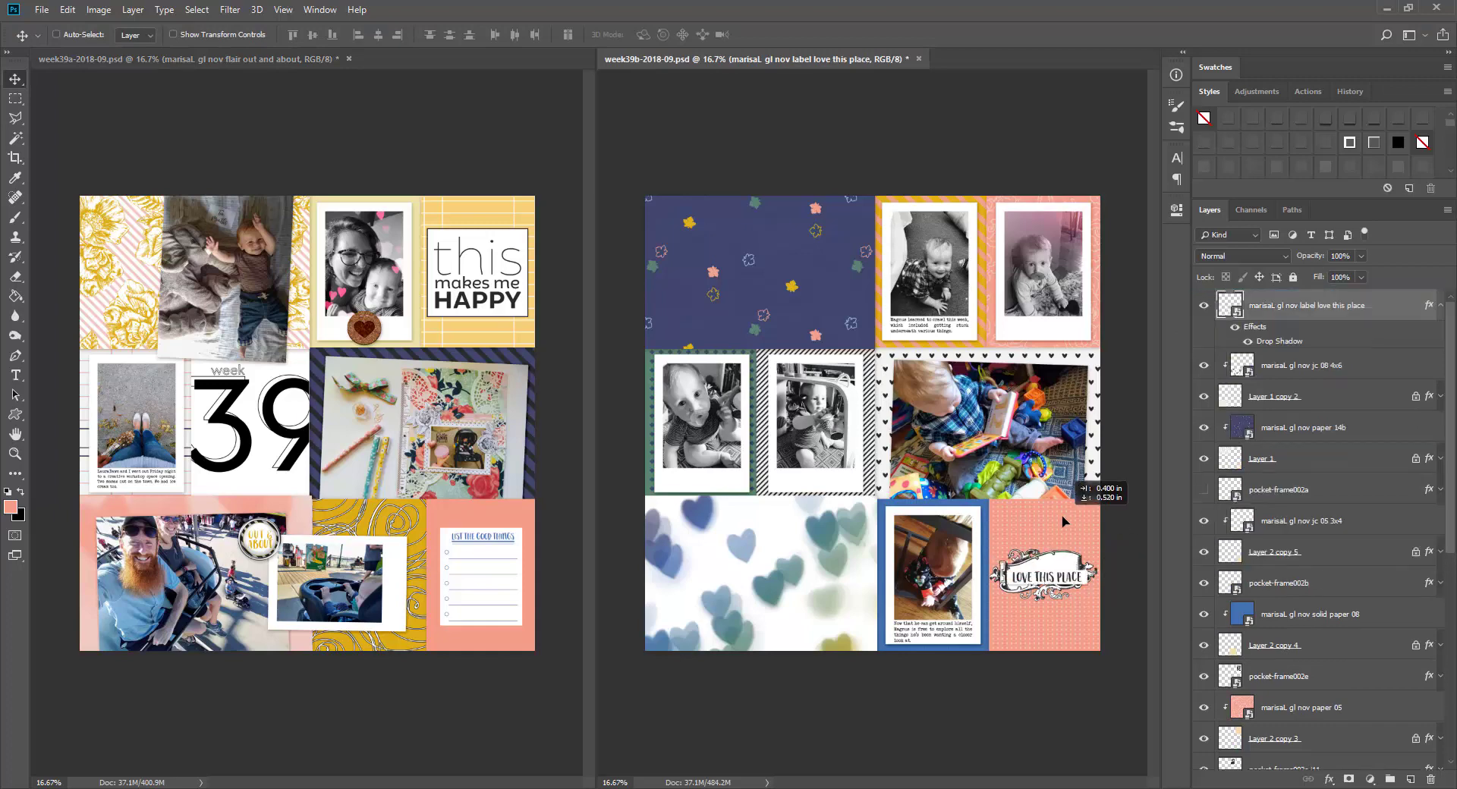
key("ctrl+t")
left_click_drag(1077, 609, 1086, 595)
key("Return")
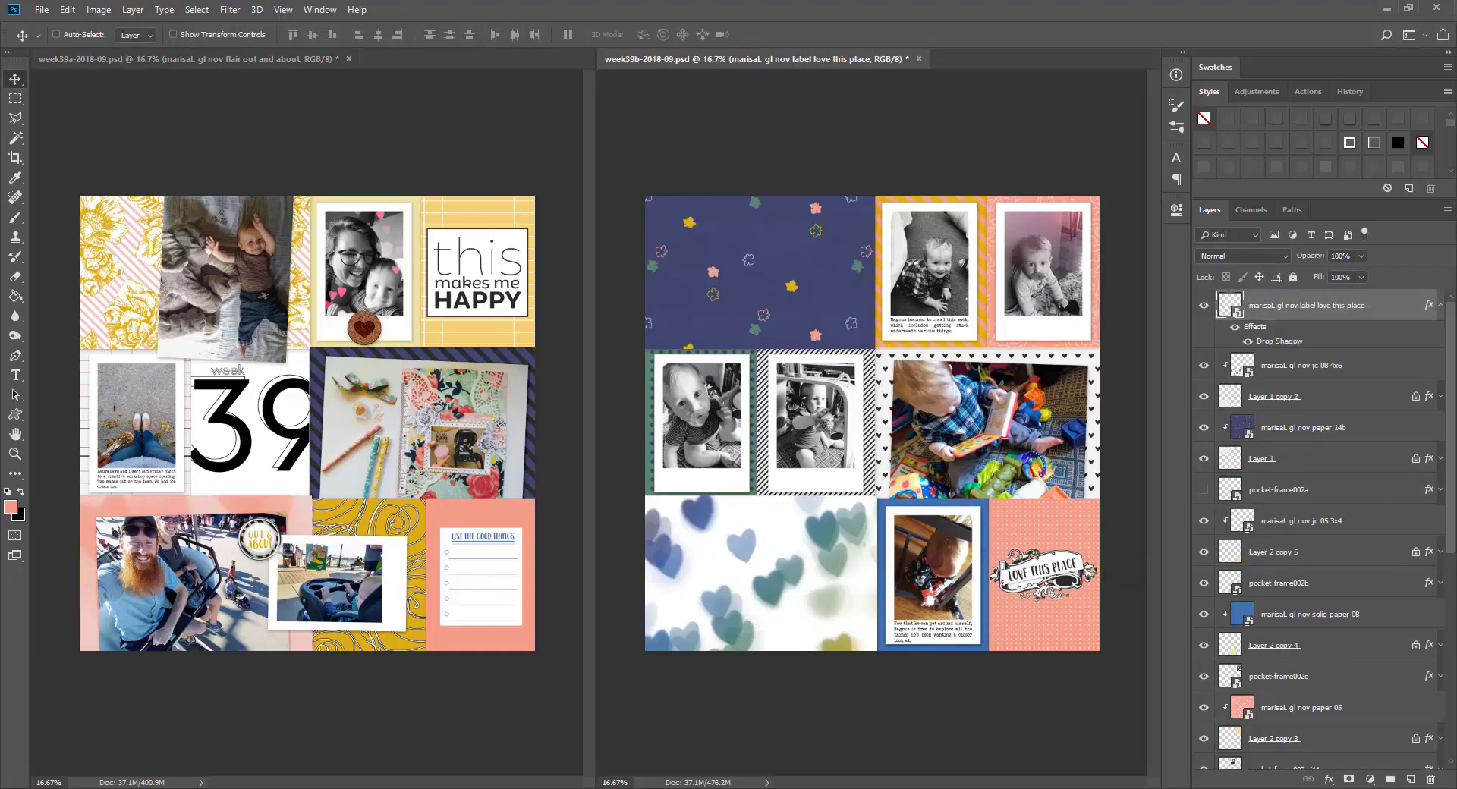
Place THE CUTEST label on the left page's top-left photo
left_click(199, 385)
key("ctrl+v")
left_click_drag(367, 251, 170, 316)
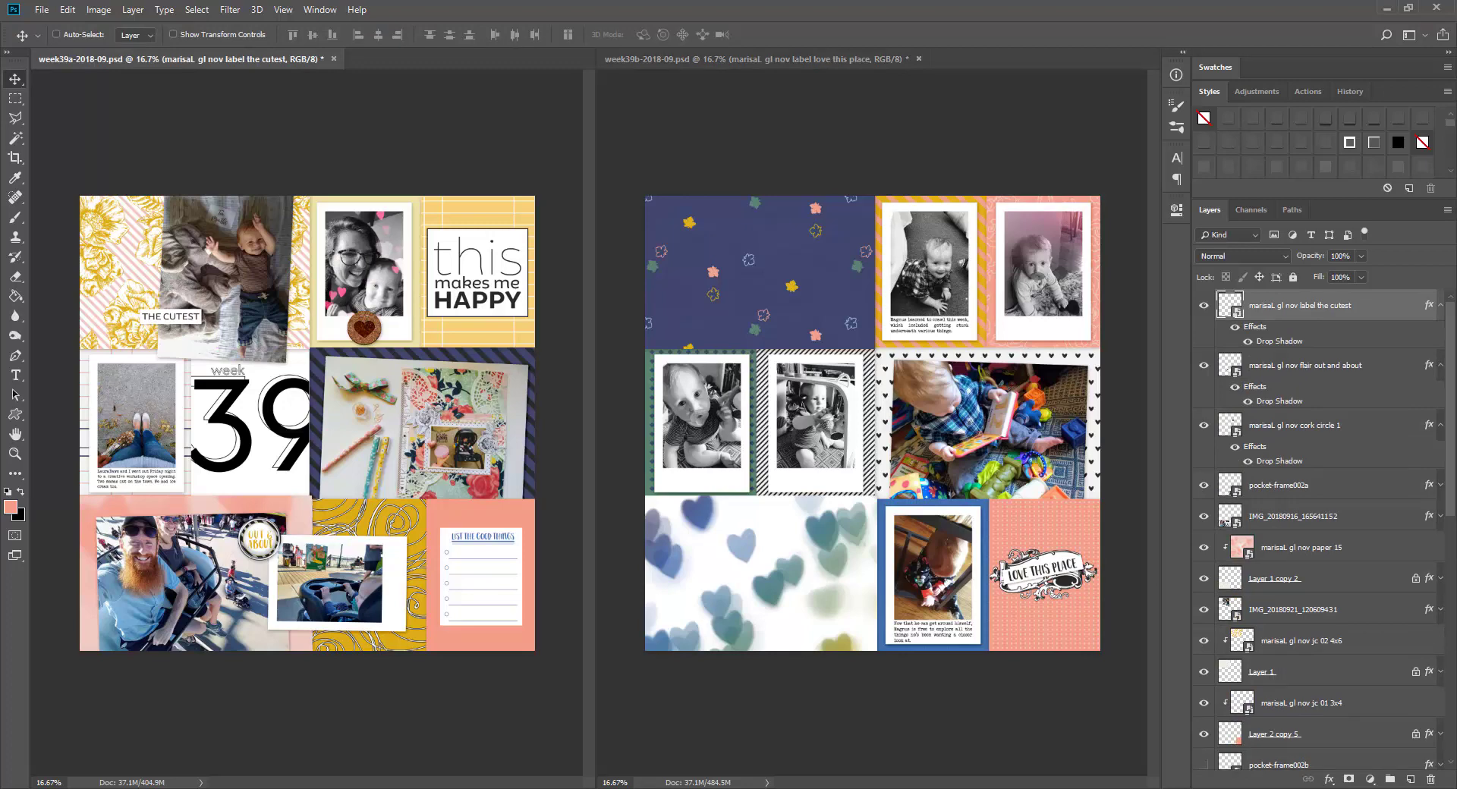
Set the 'all the love' wood tag at the top of the right page's navy paper
left_click(1039, 364)
key("ctrl+v")
mouse_move(1039, 364)
left_mouse_down()
mouse_move(894, 388)
mouse_move(987, 283)
left_mouse_up()
left_click(1439, 305, "alt")
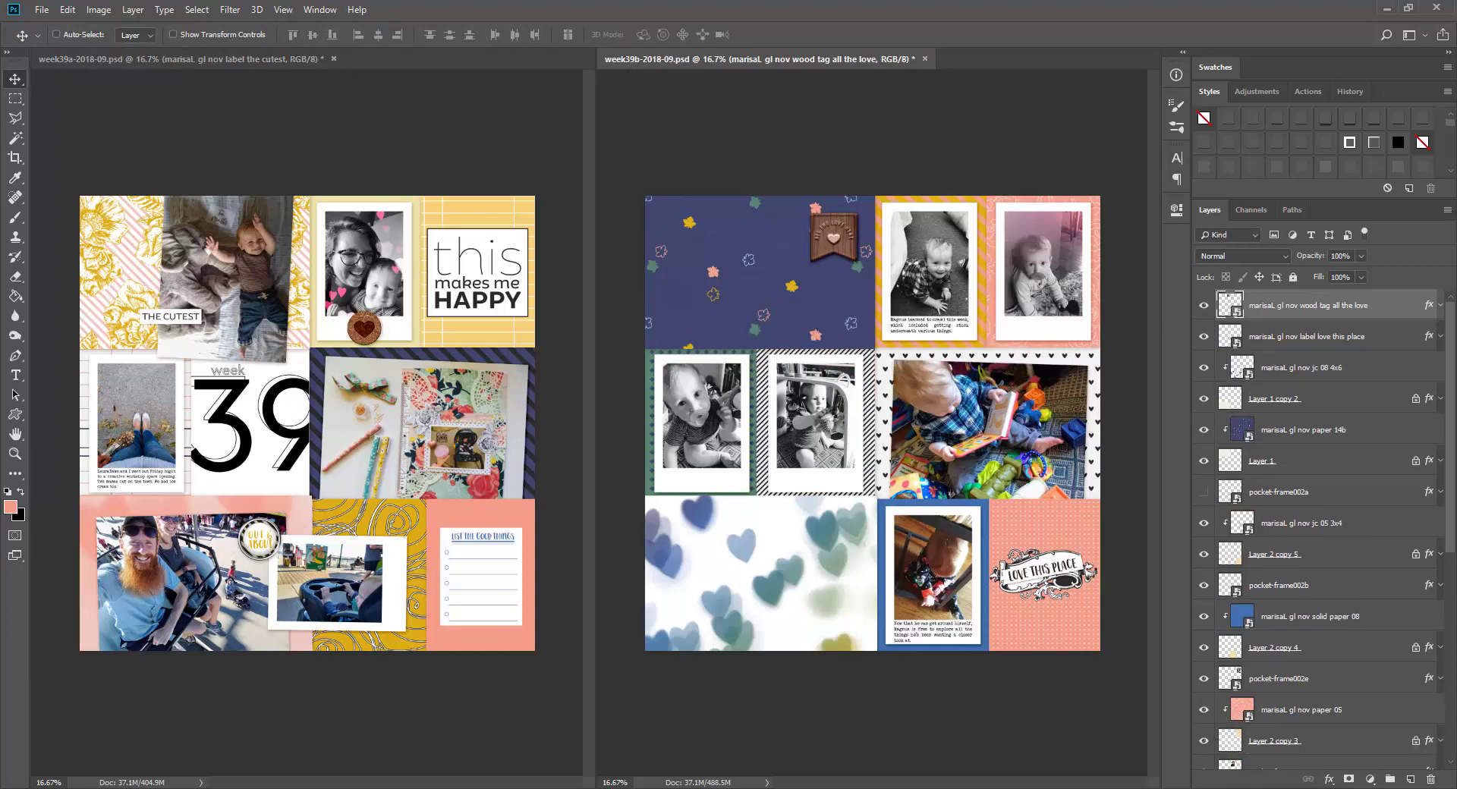
Try stitching on the navy paper without its drop shadow, then delete it
key("ctrl+v")
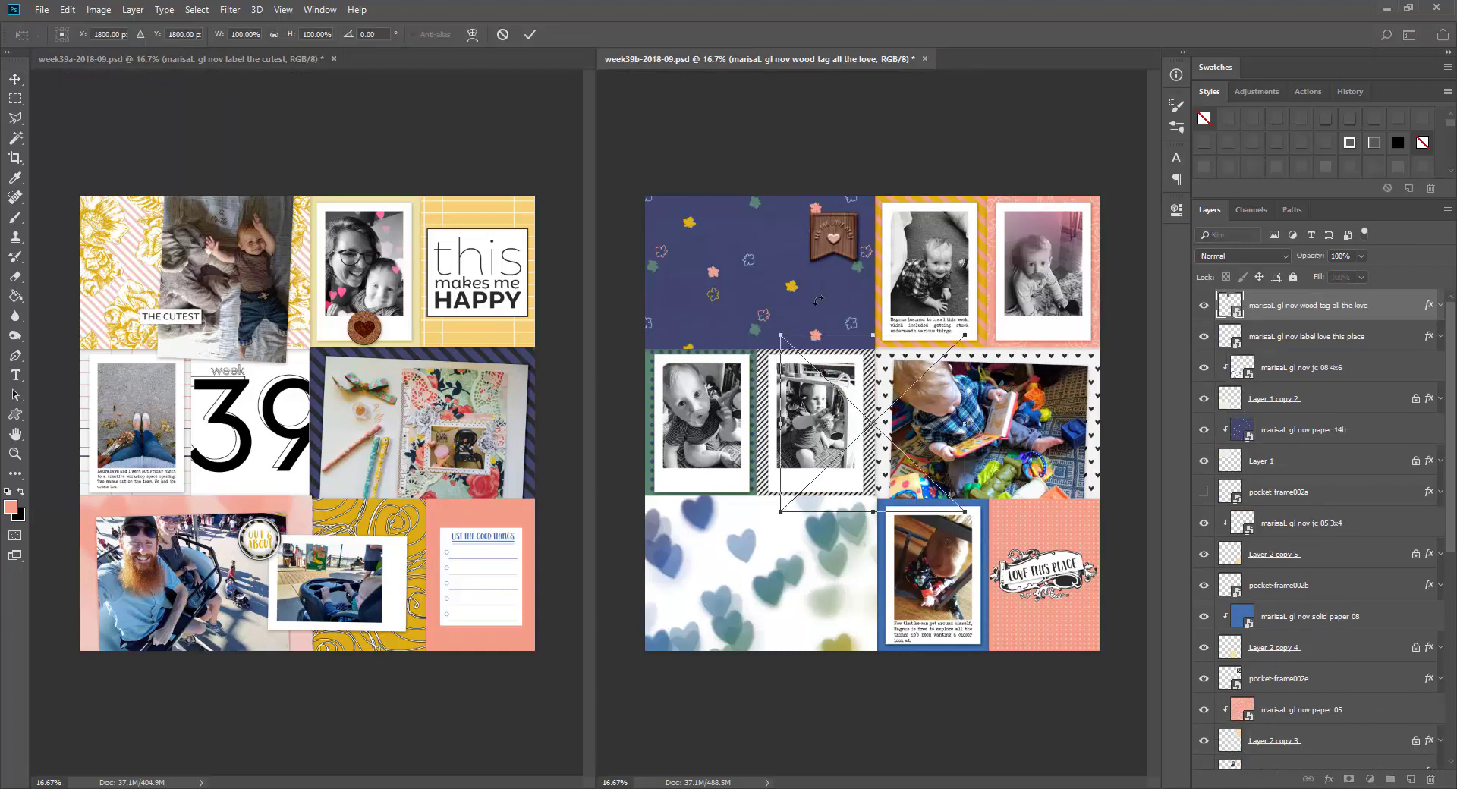
left_click_drag(873, 402, 704, 247)
left_click(1205, 118)
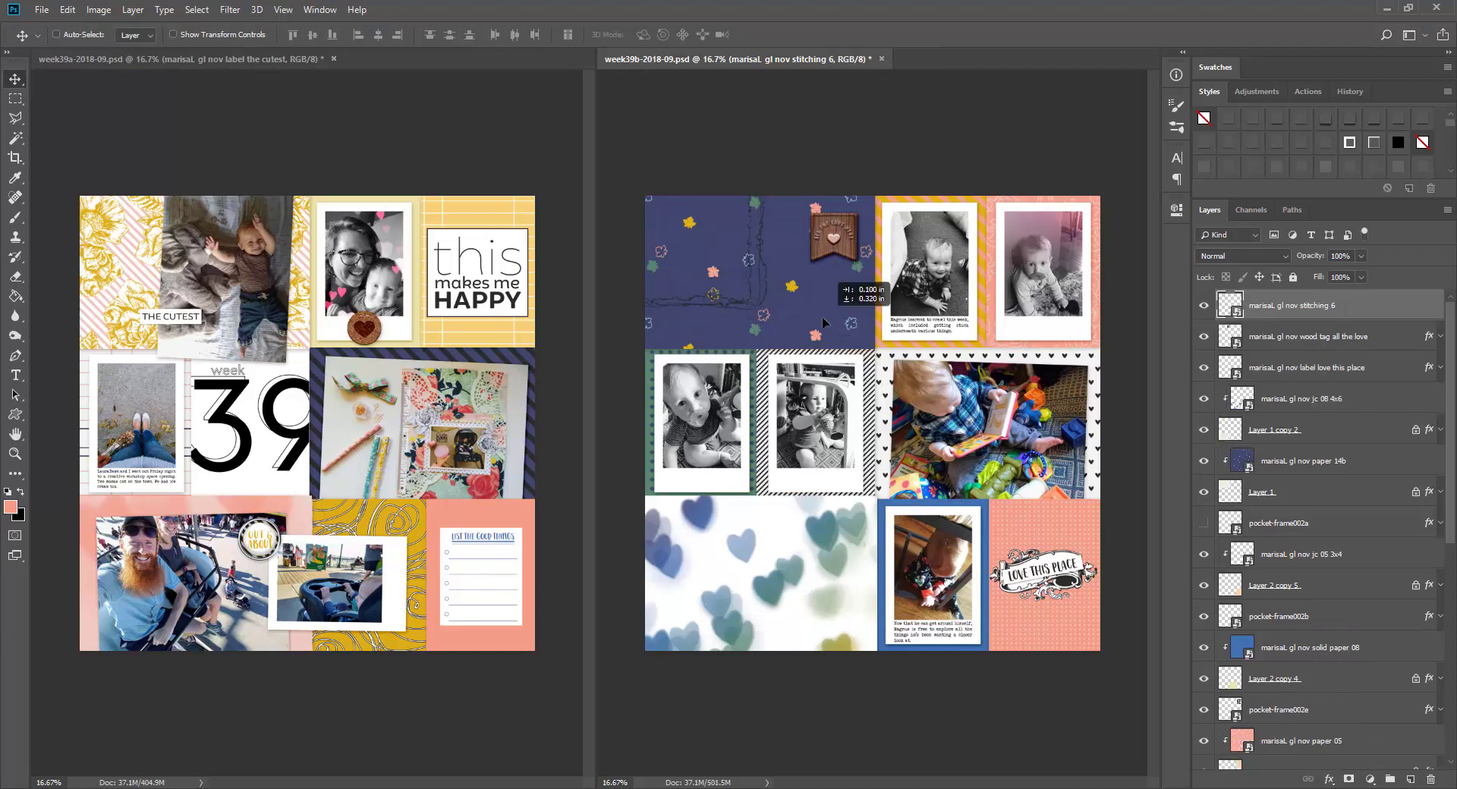
mouse_move(822, 317)
left_mouse_down()
mouse_move(804, 294)
mouse_move(1021, 502)
left_mouse_up()
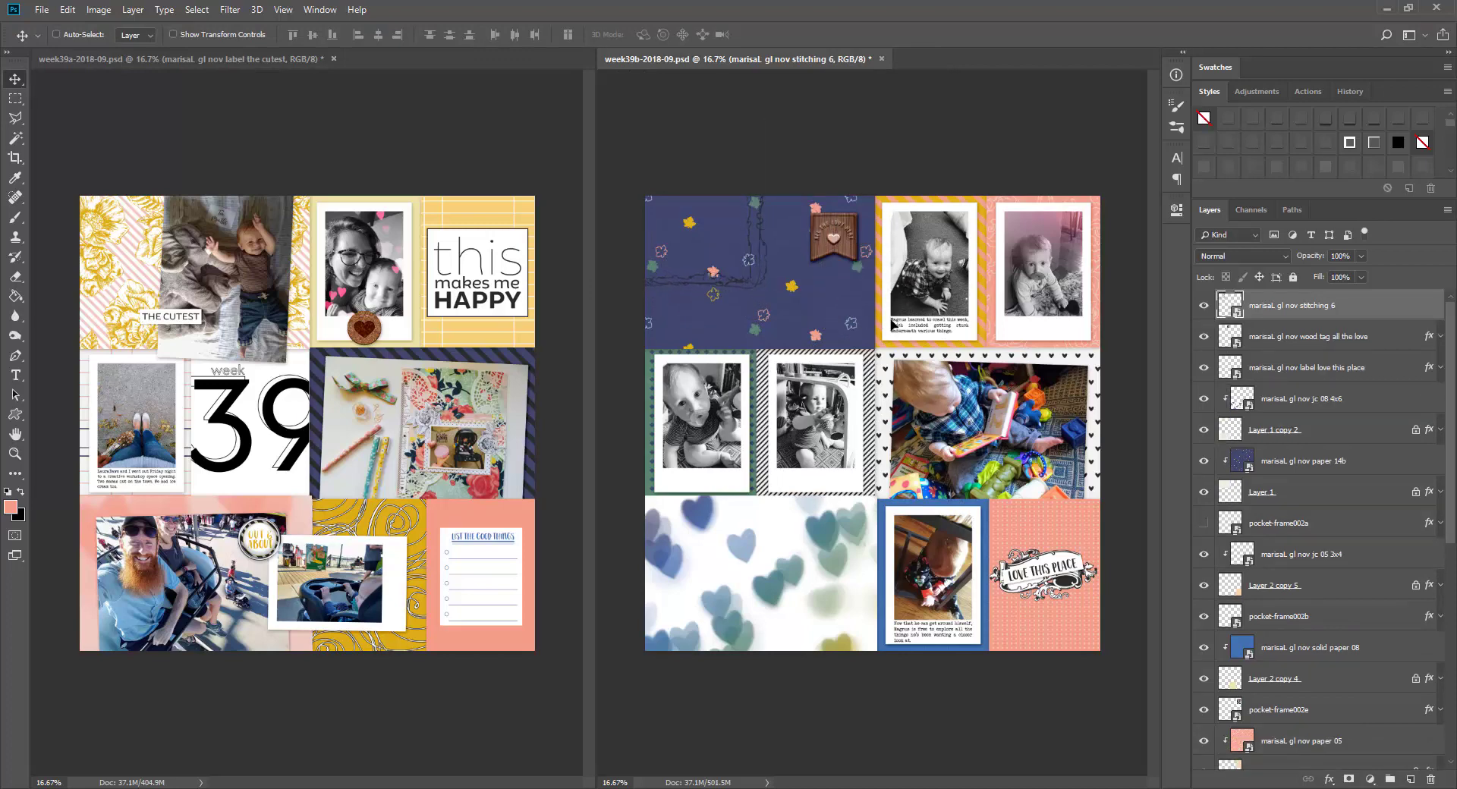
key("Delete")
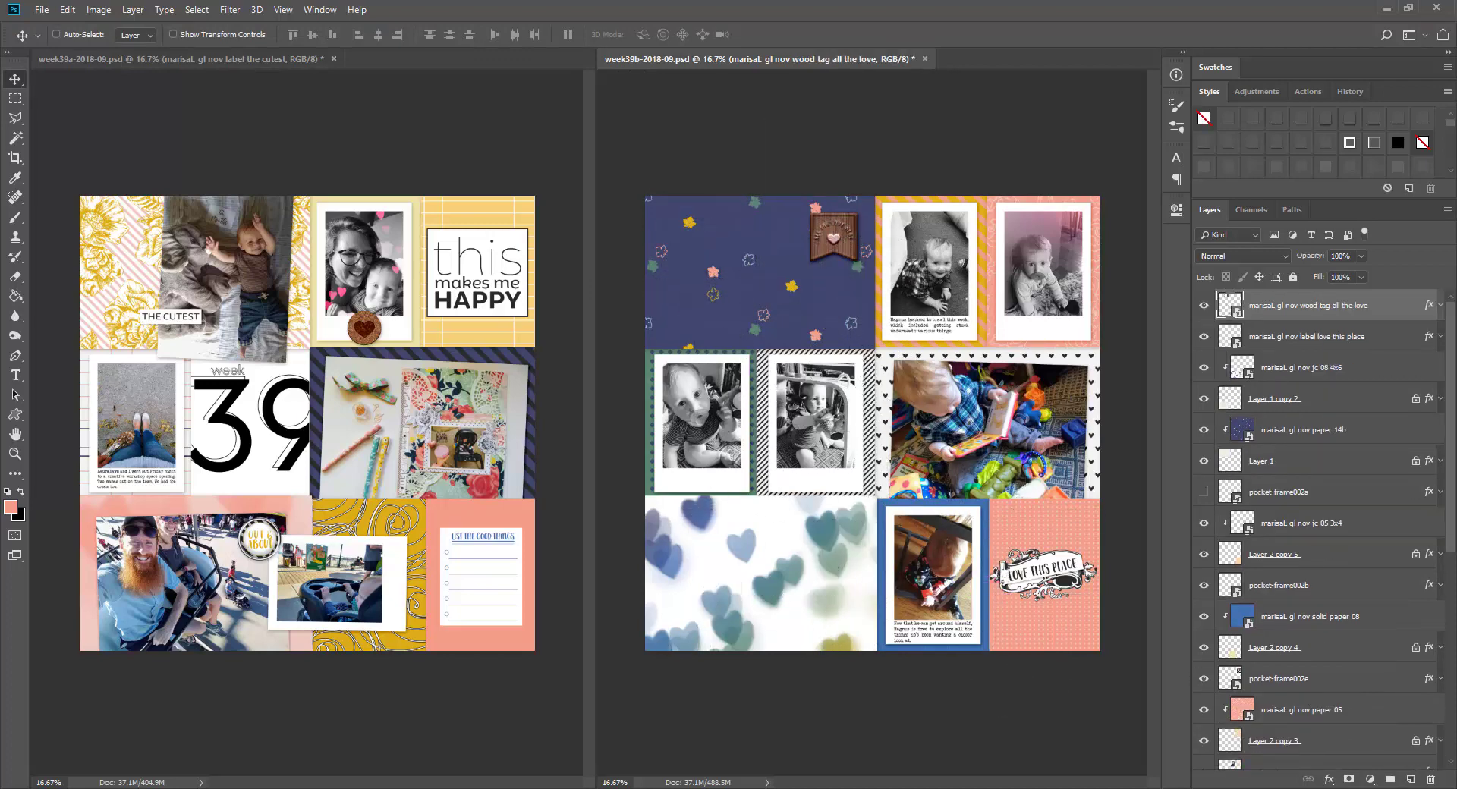
Flip the tassel horizontally, stack it below the label, and place it on the hearts block
left_click_drag(873, 417, 846, 286)
right_click(846, 286)
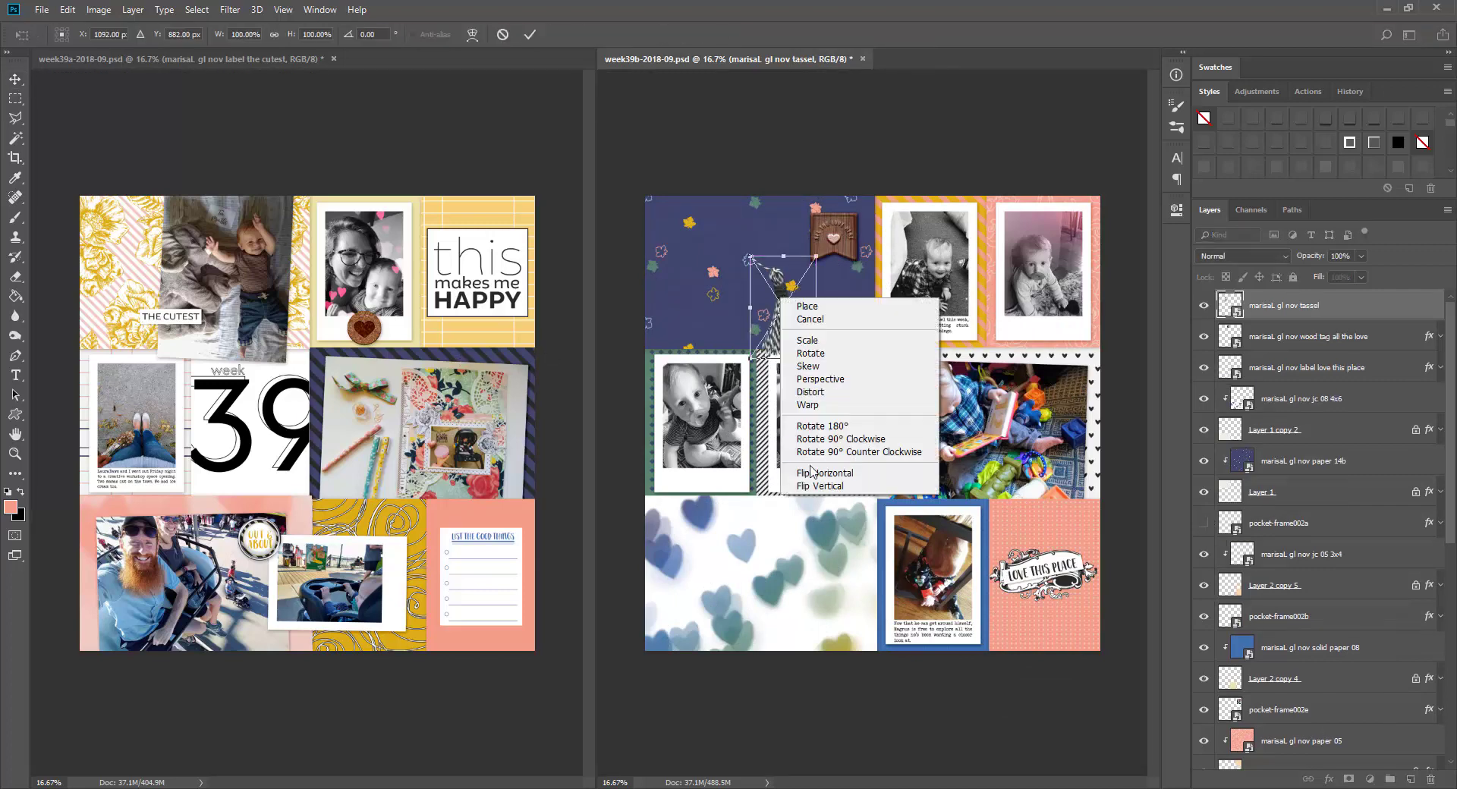
left_click(968, 360)
key("ctrl+bracketleft")
key("ctrl+bracketleft")
left_click_drag(873, 338, 806, 558)
Download the Unwind Staples PNG from the website and place it into the page
left_click(478, 747)
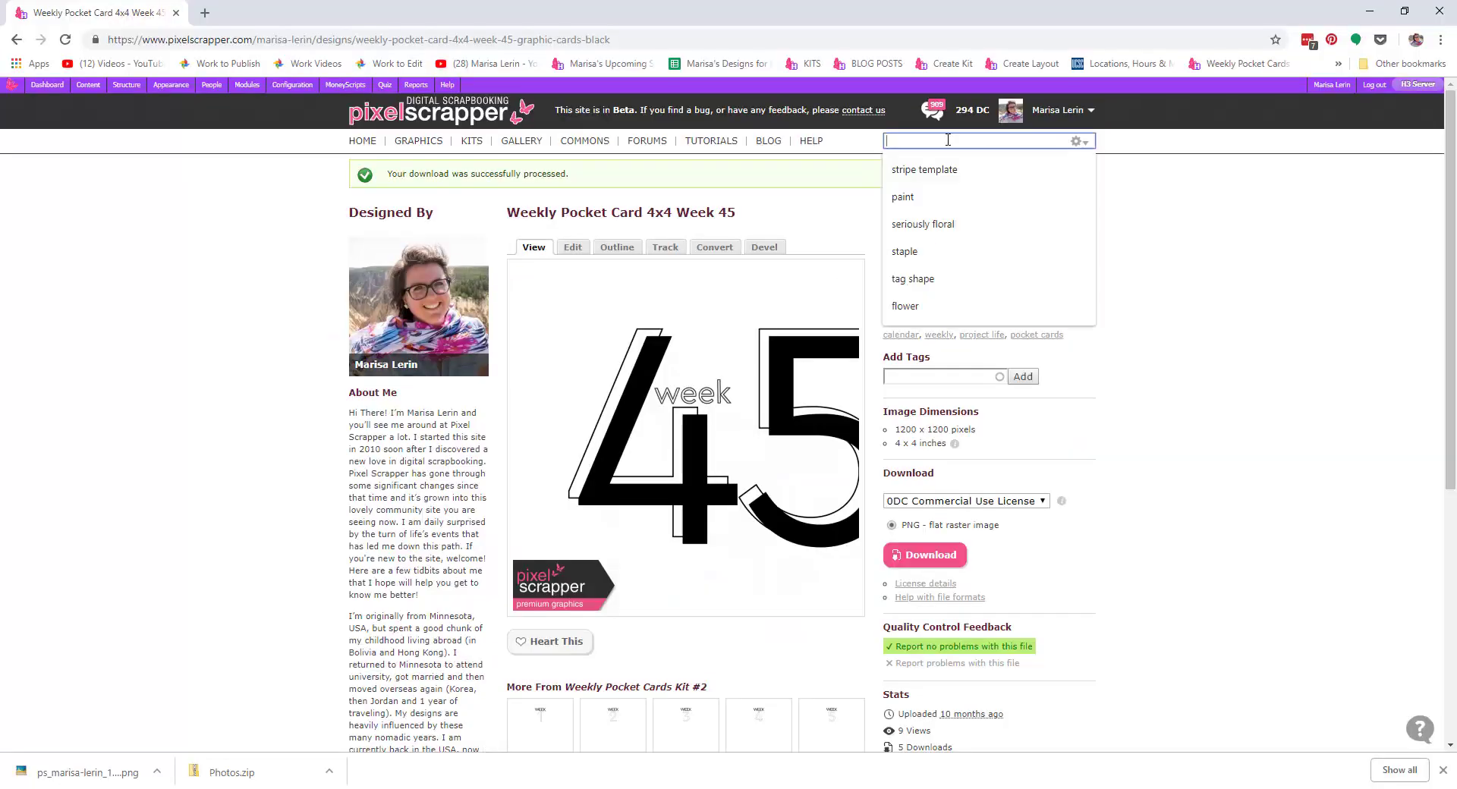
type("staple")
key("Return")
left_click(1034, 377)
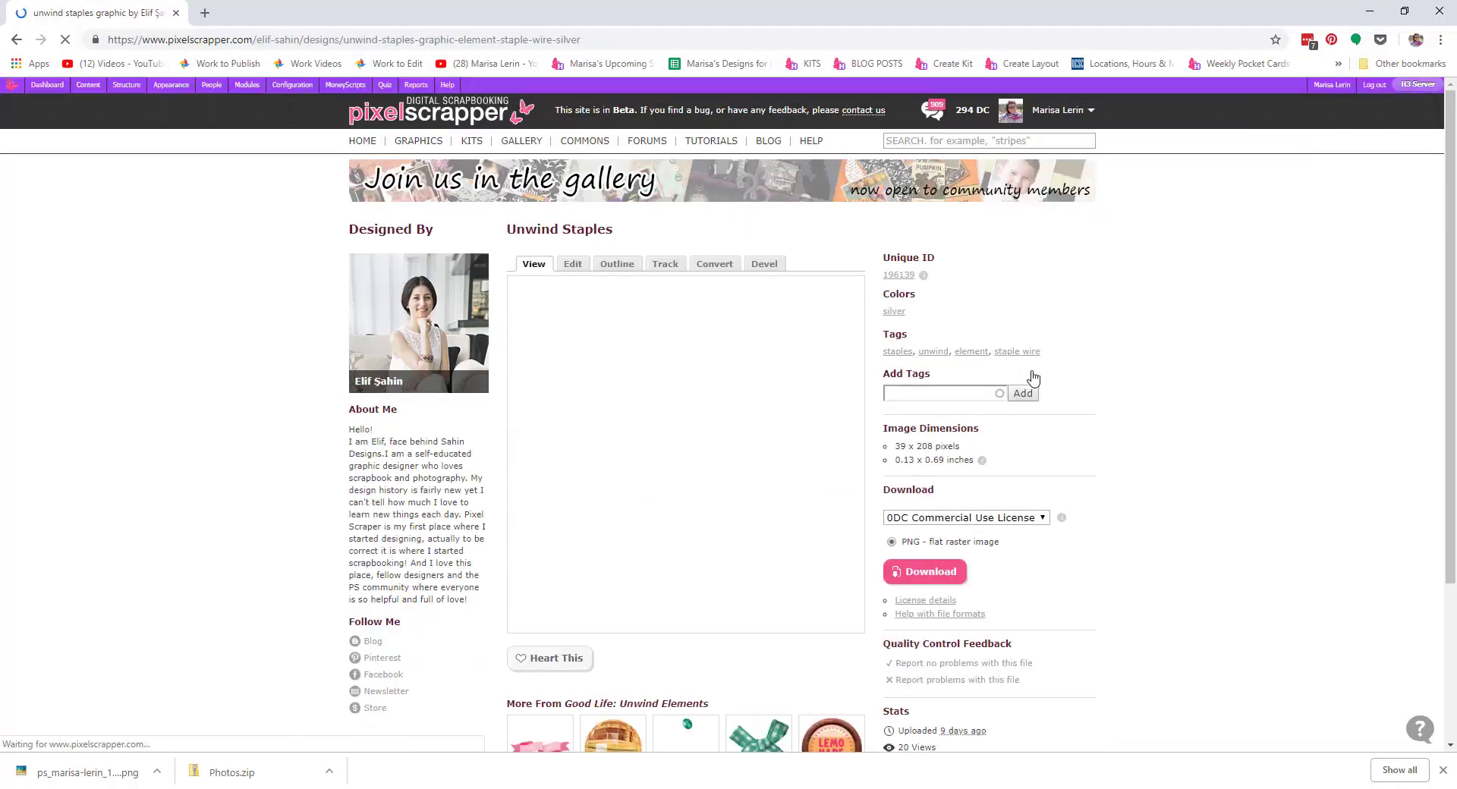
left_click(941, 570)
left_click(600, 363)
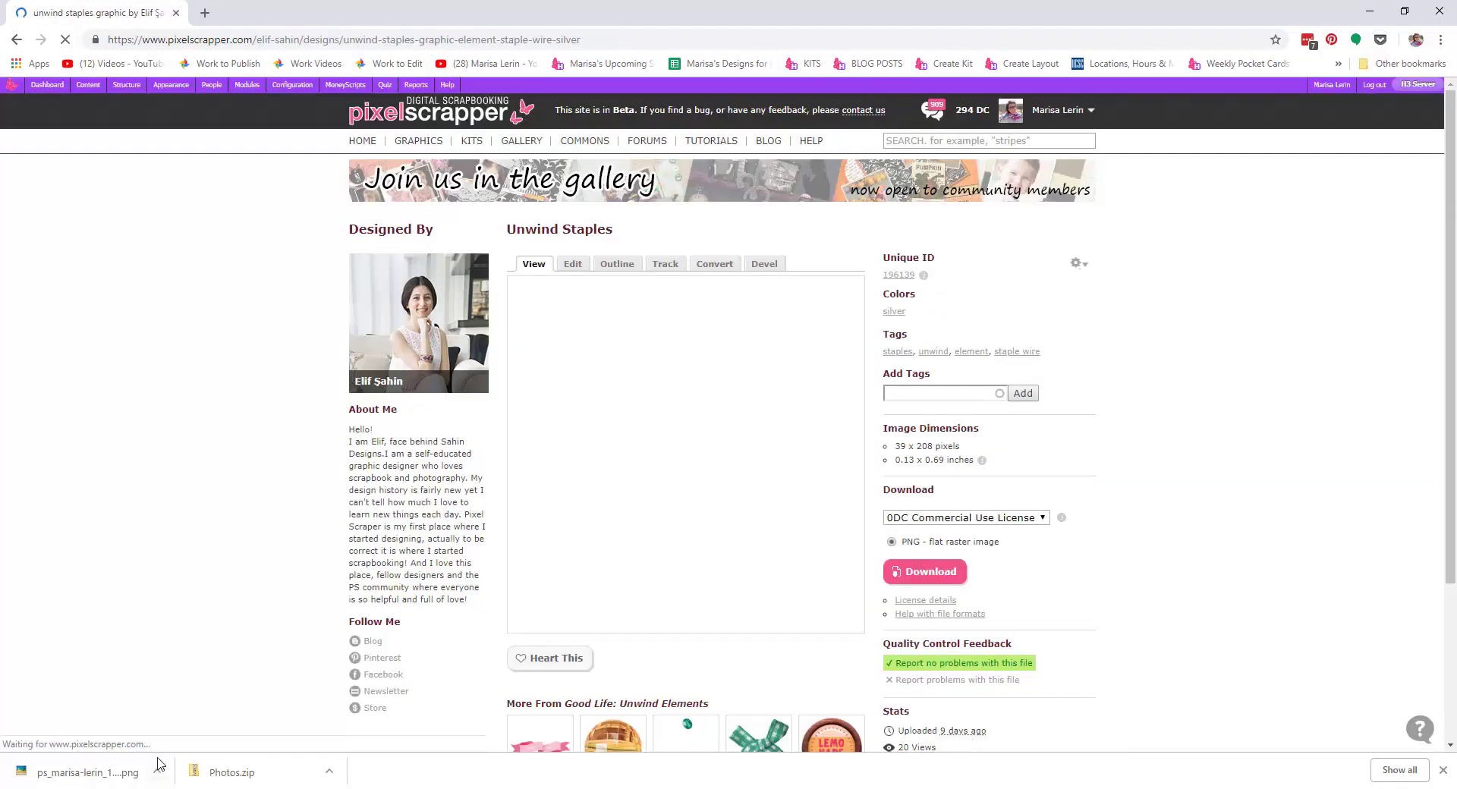
left_click(157, 772)
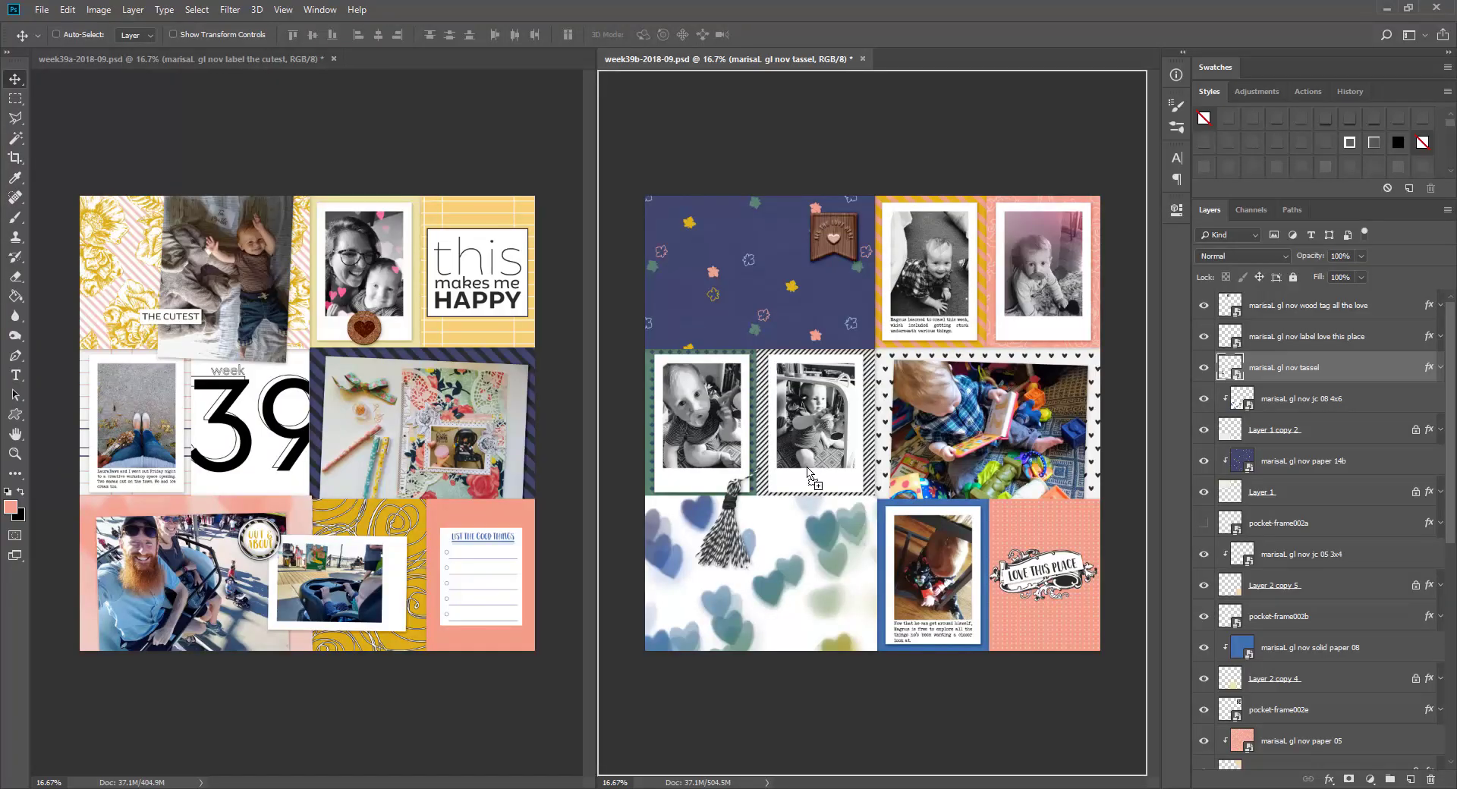
Commit the staples placement and add a pink heart button to the left-page photo
key("Return")
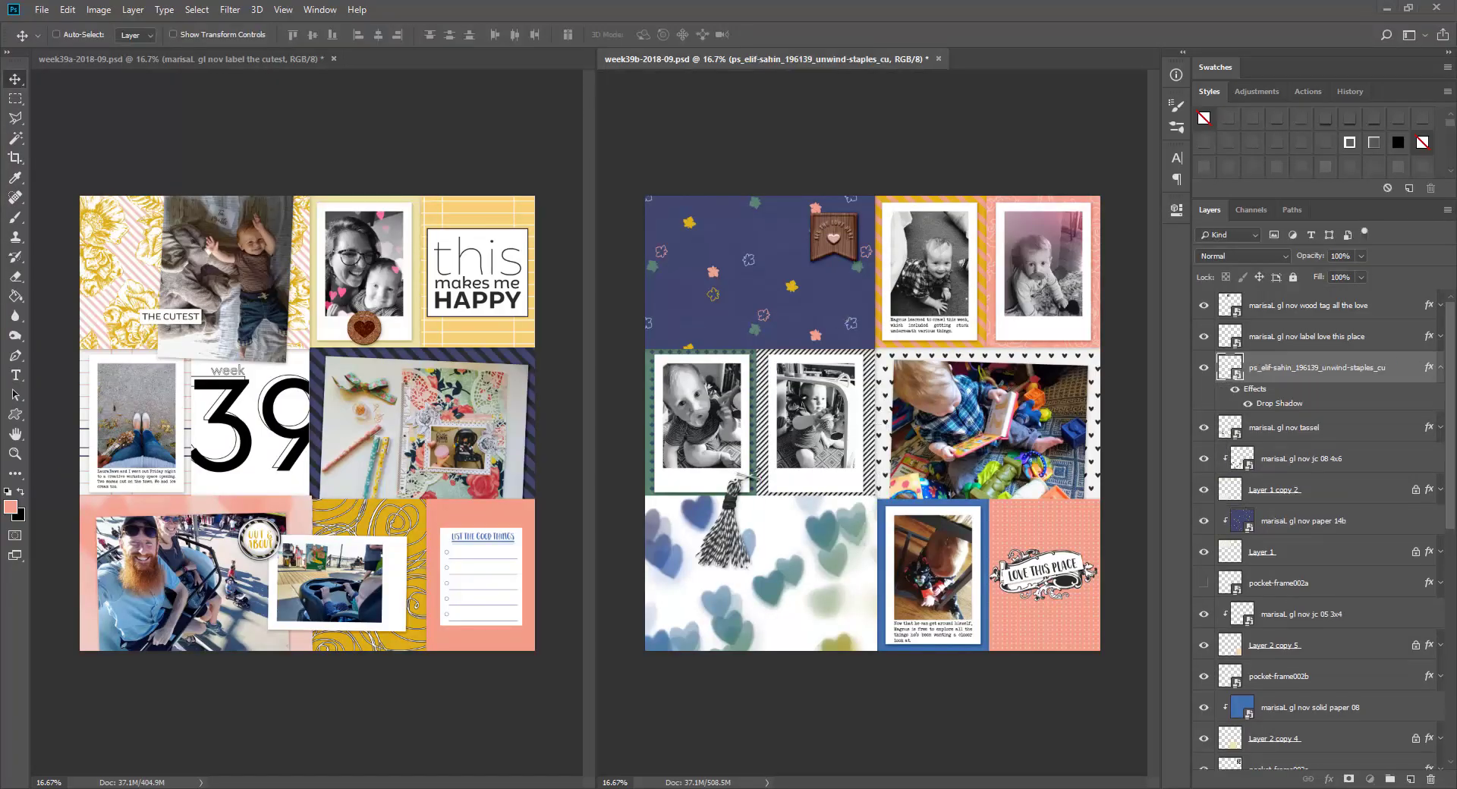
left_click_drag(149, 398, 140, 395)
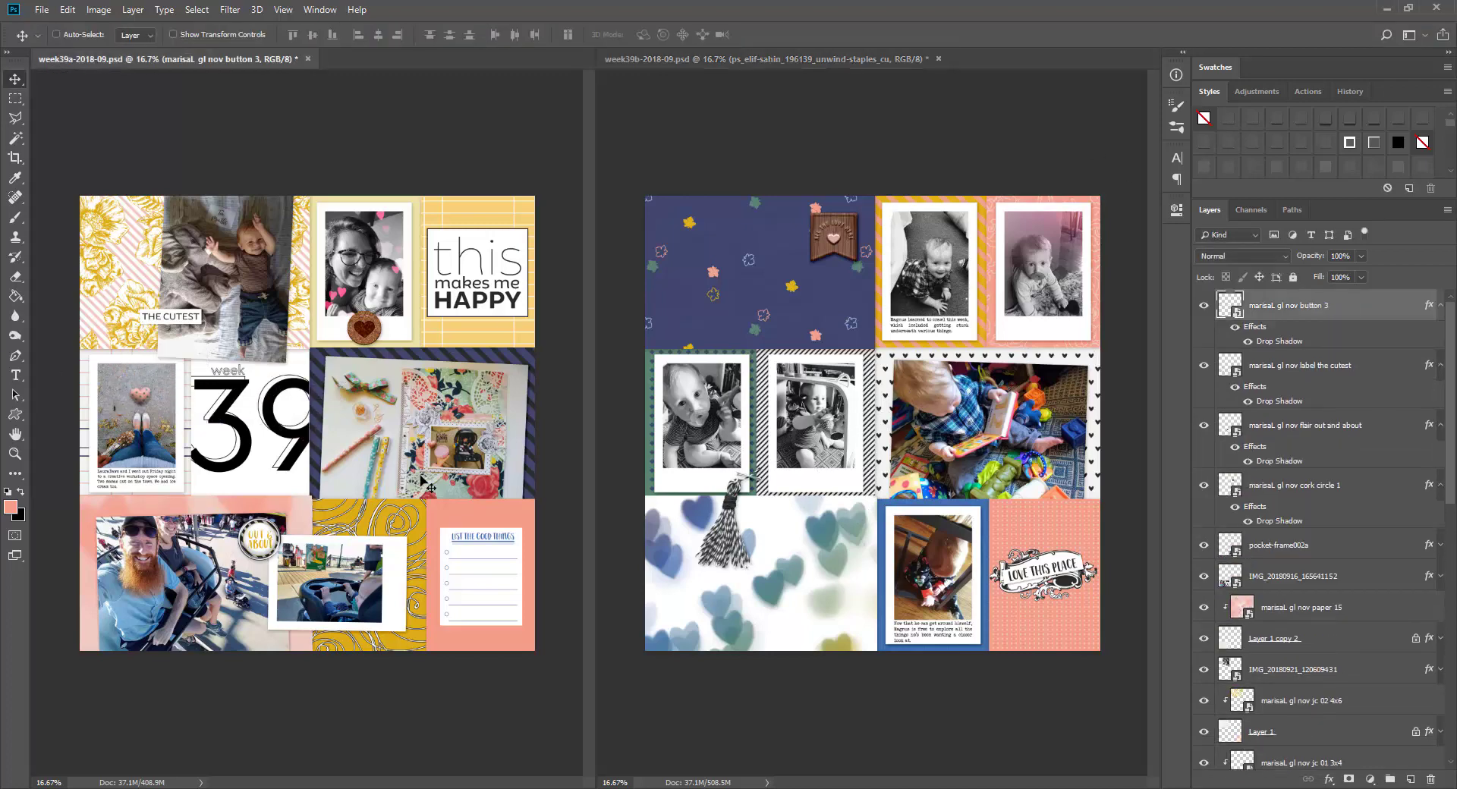
left_click(728, 228, "ctrl")
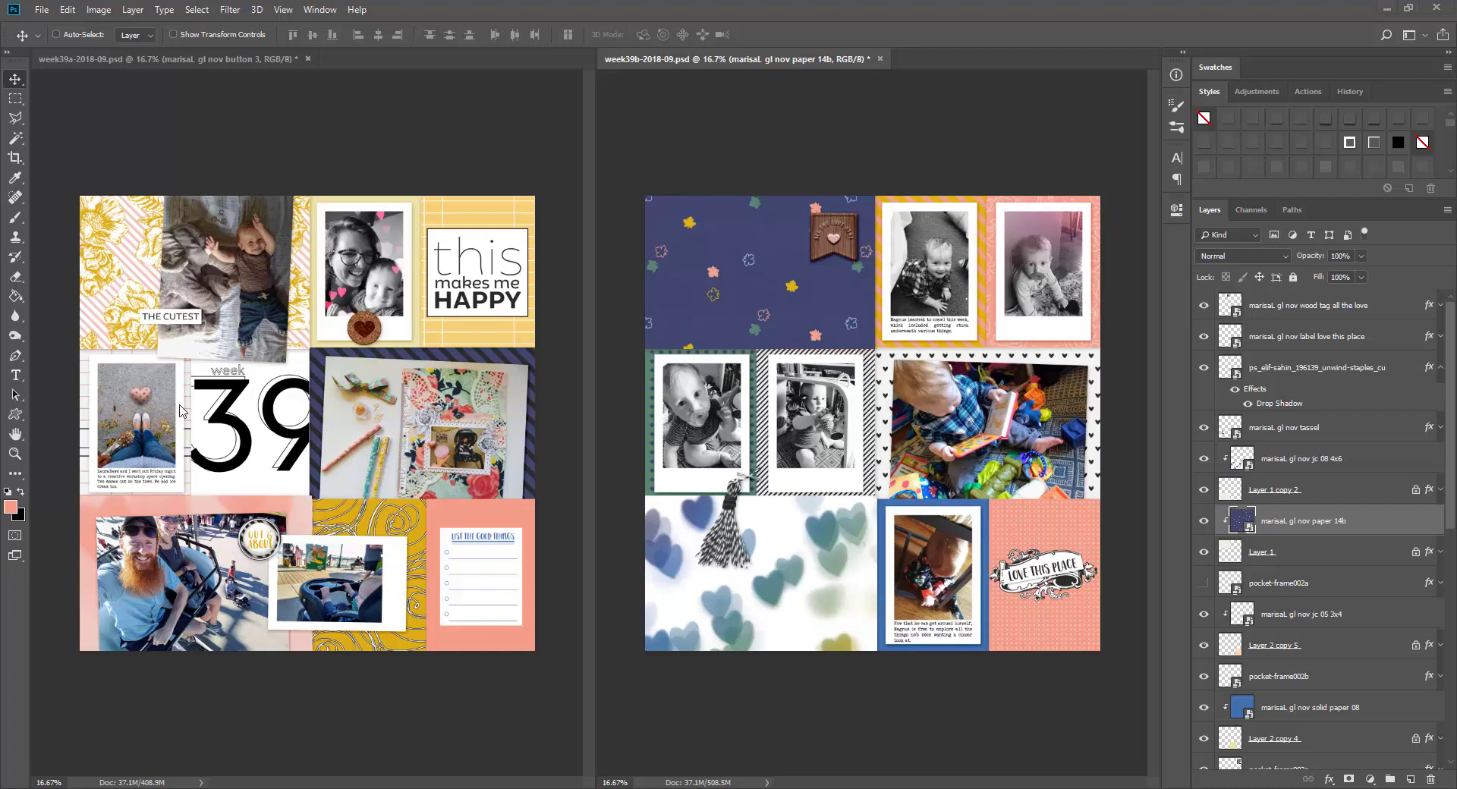
Shrink the mustard fringe to about half into the top-left block and move the wood tag onto it
key("ctrl+t")
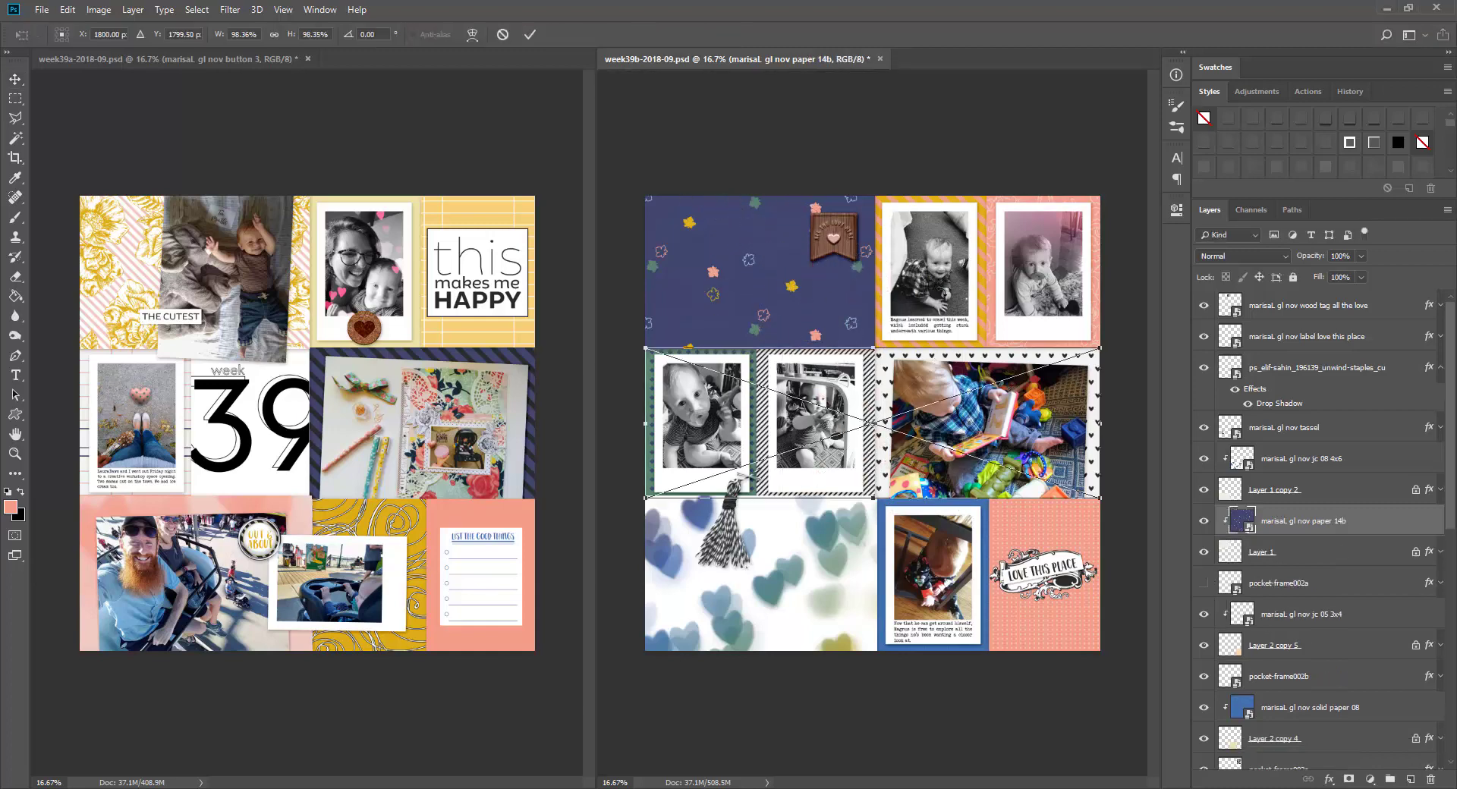
left_click_drag(1100, 498, 846, 406)
mouse_move(759, 364)
left_mouse_down()
mouse_move(856, 328)
mouse_move(880, 286)
left_mouse_up()
key("Return")
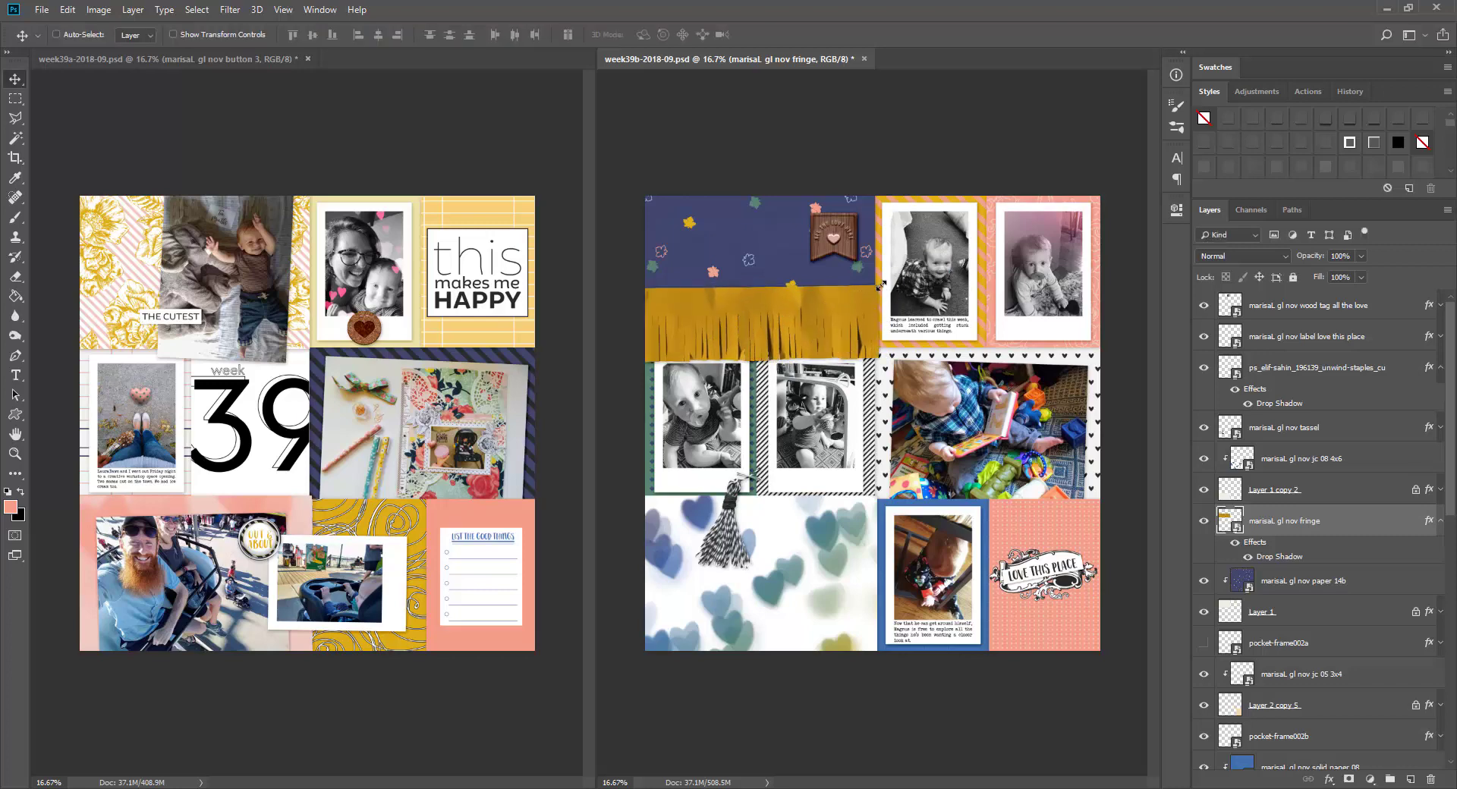
right_click(831, 228)
left_click(858, 231)
left_click_drag(843, 236, 850, 295)
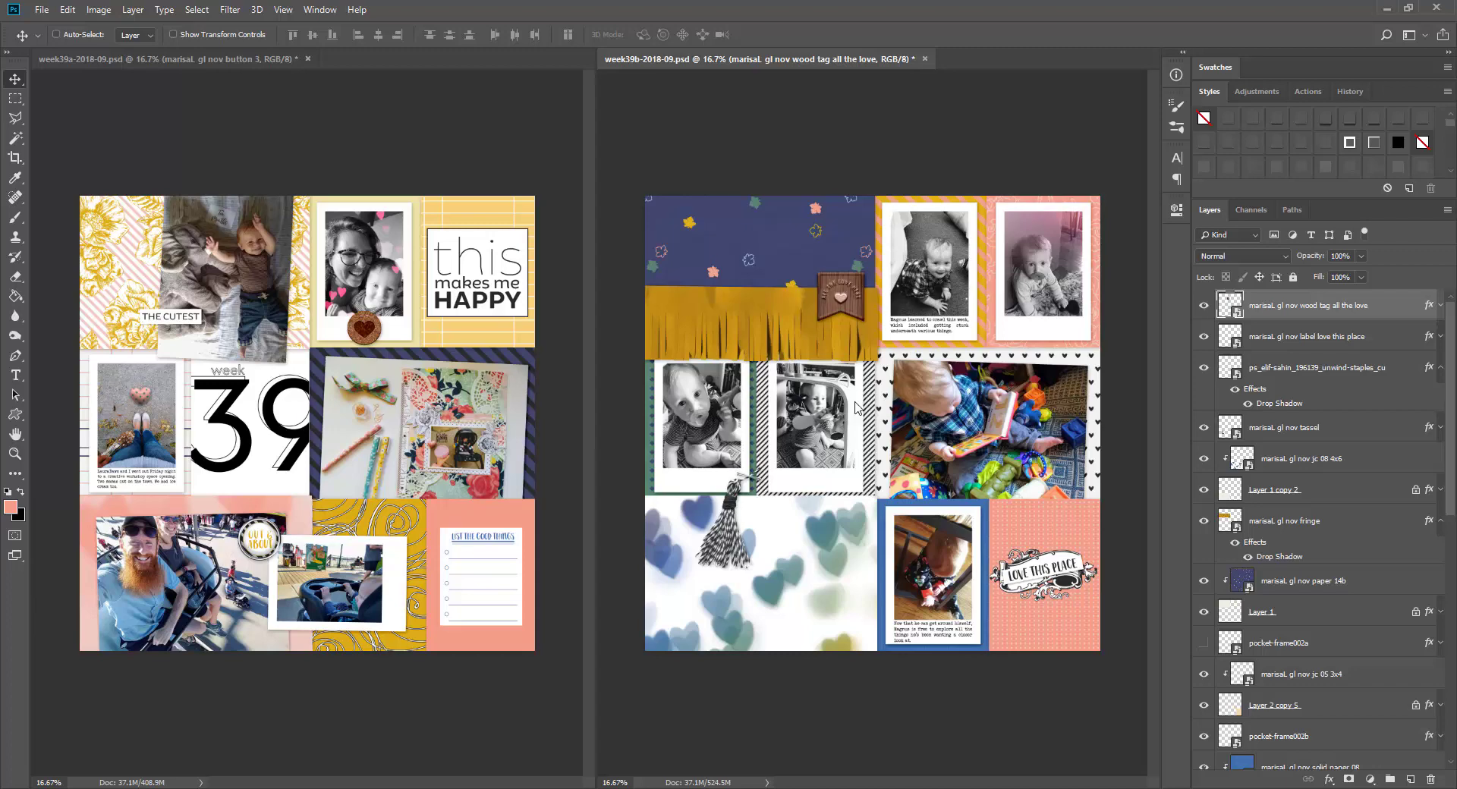
Add a flower to the top-left block and stretch stitching across the fringe
key("ctrl+v")
left_click_drag(856, 408, 880, 290)
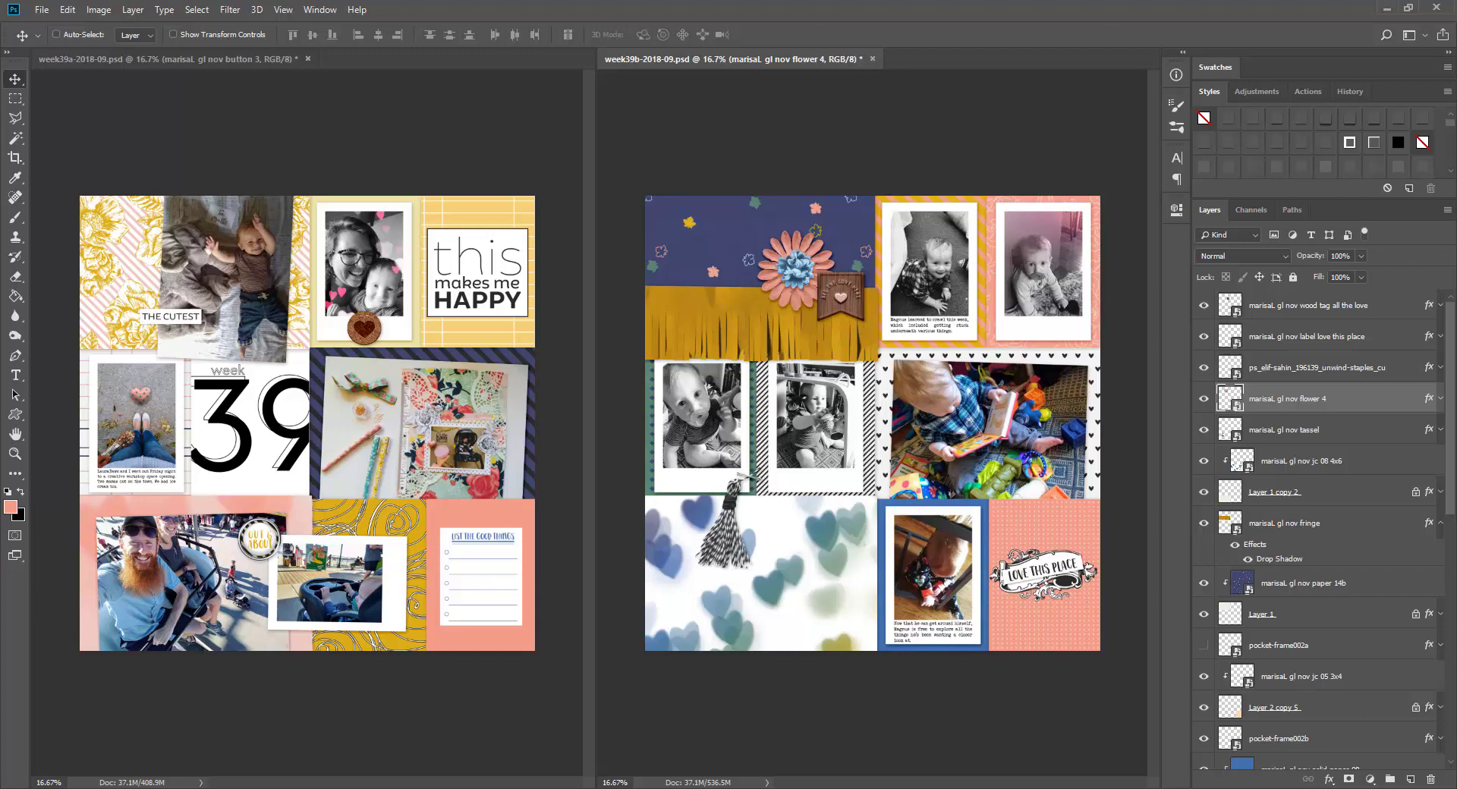
left_click(733, 313, "ctrl")
key("ctrl+v")
key("ctrl+t")
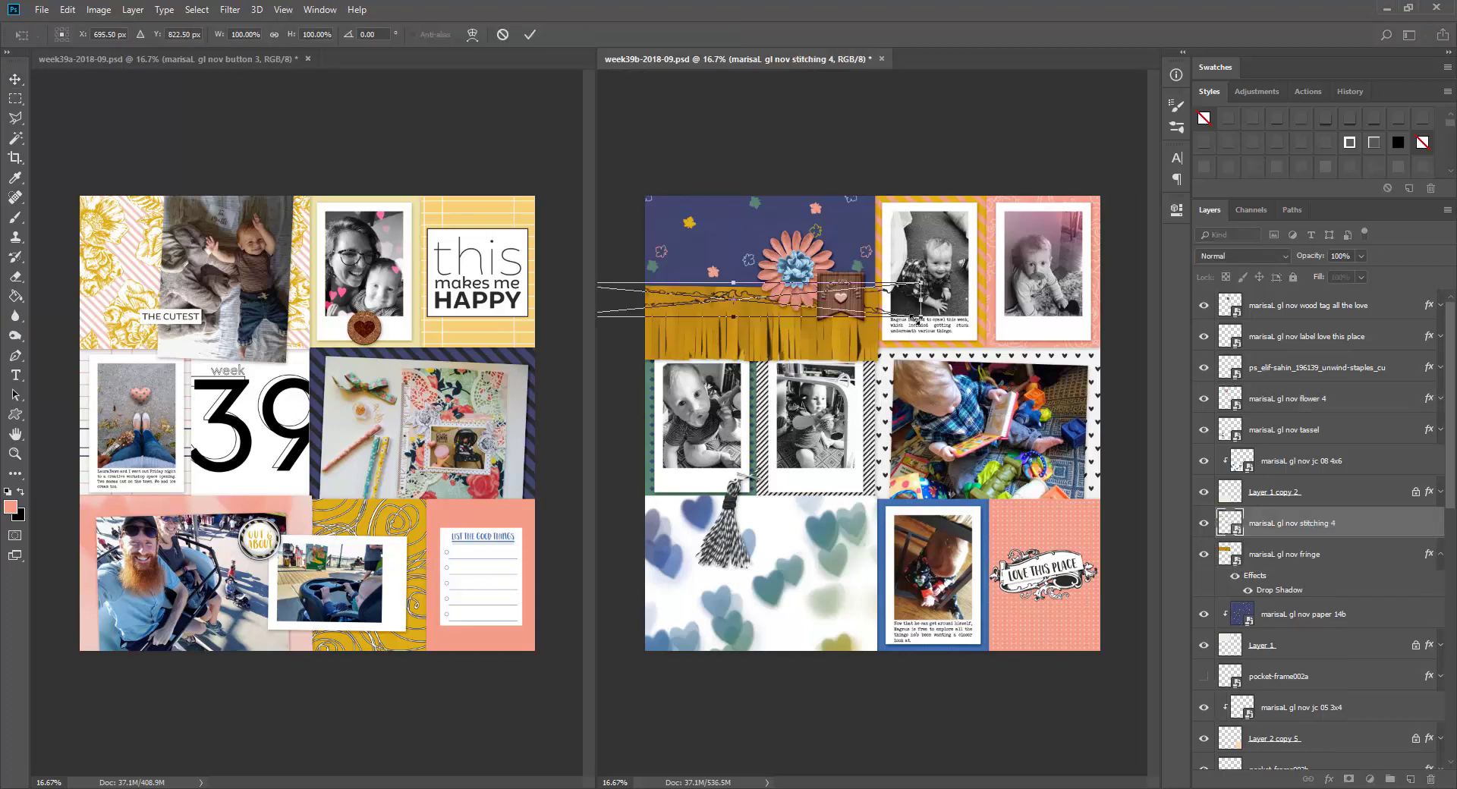
left_click_drag(906, 315, 893, 320)
key("Return")
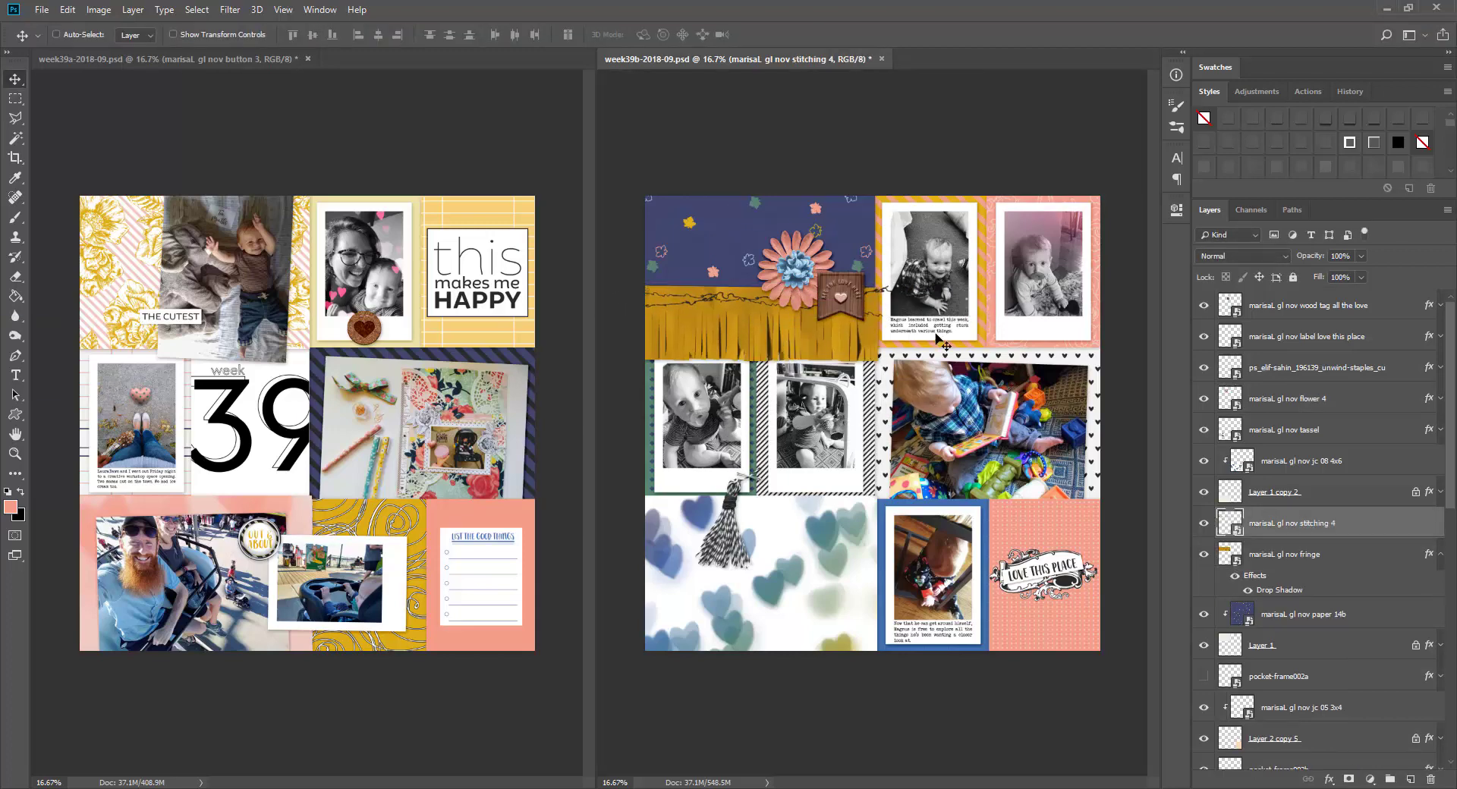
Delete the flower and position a green leaf cluster behind the wood tag
right_click(802, 269)
left_click(850, 265)
key("Delete")
key("ctrl+v")
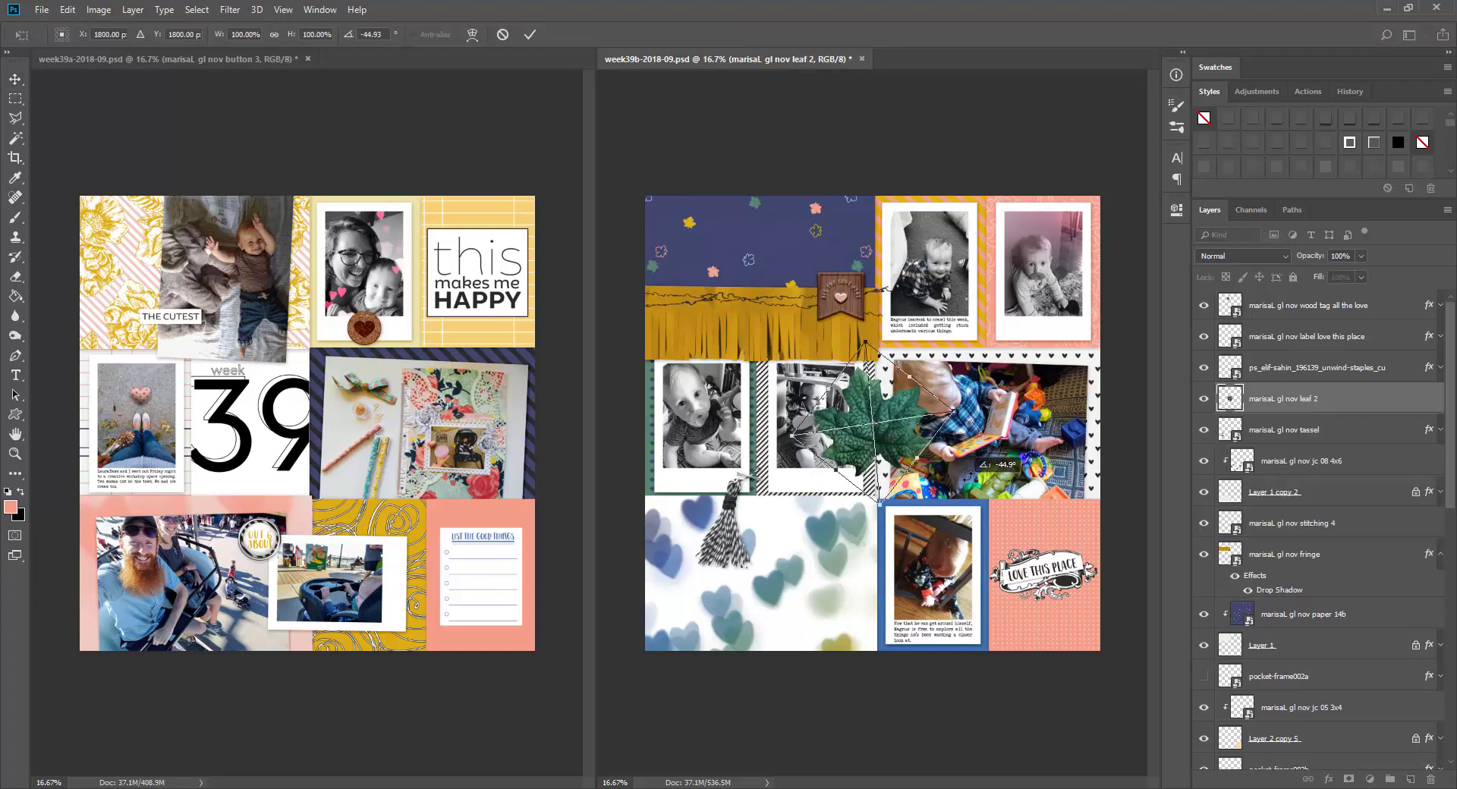
left_click_drag(998, 493, 941, 342)
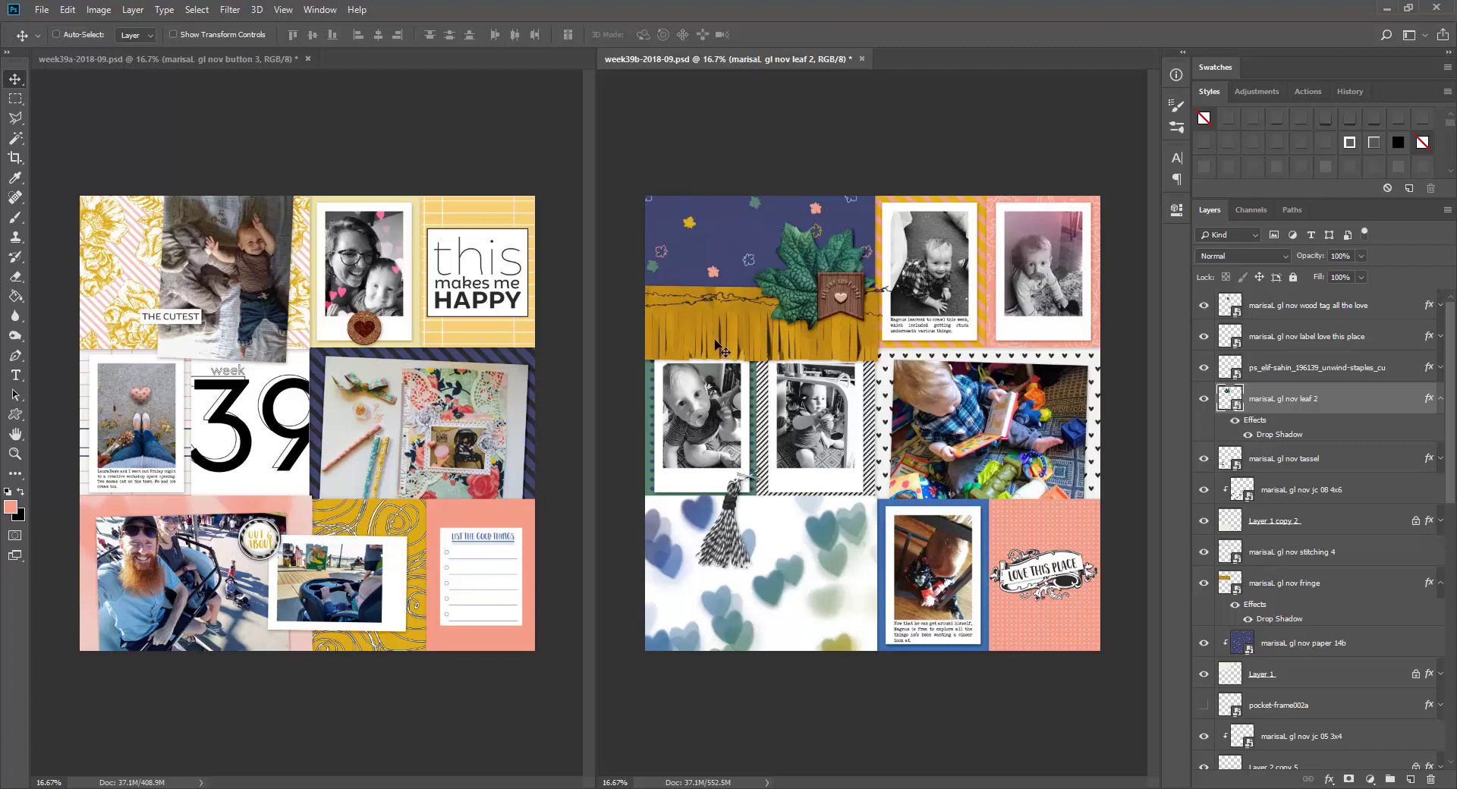
scroll(1306, 531, "down", 5)
Select the lower pocket frame layers, consolidate all documents into tabs, and save
left_click(1282, 754)
left_click(1299, 661, "ctrl")
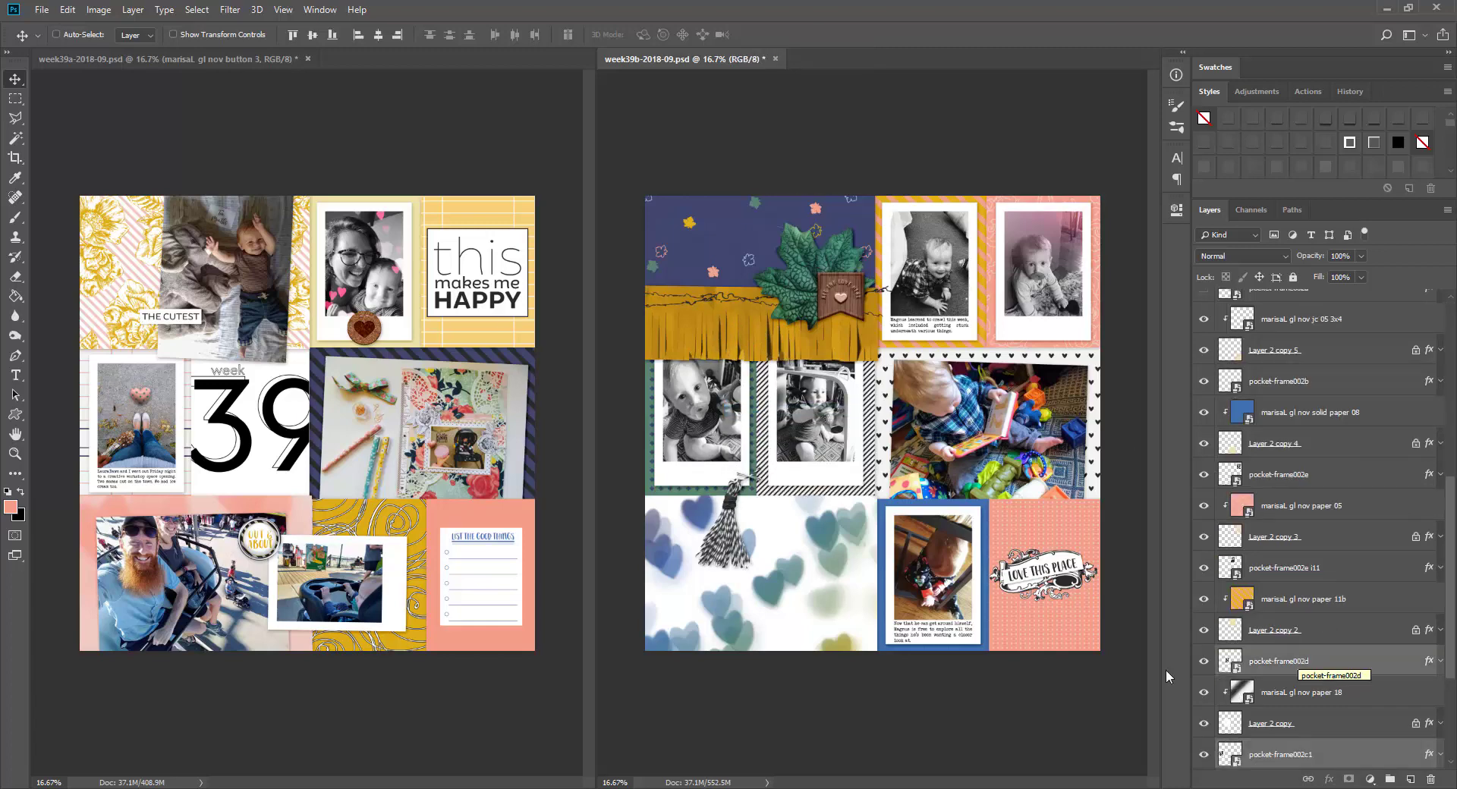
left_click(320, 9)
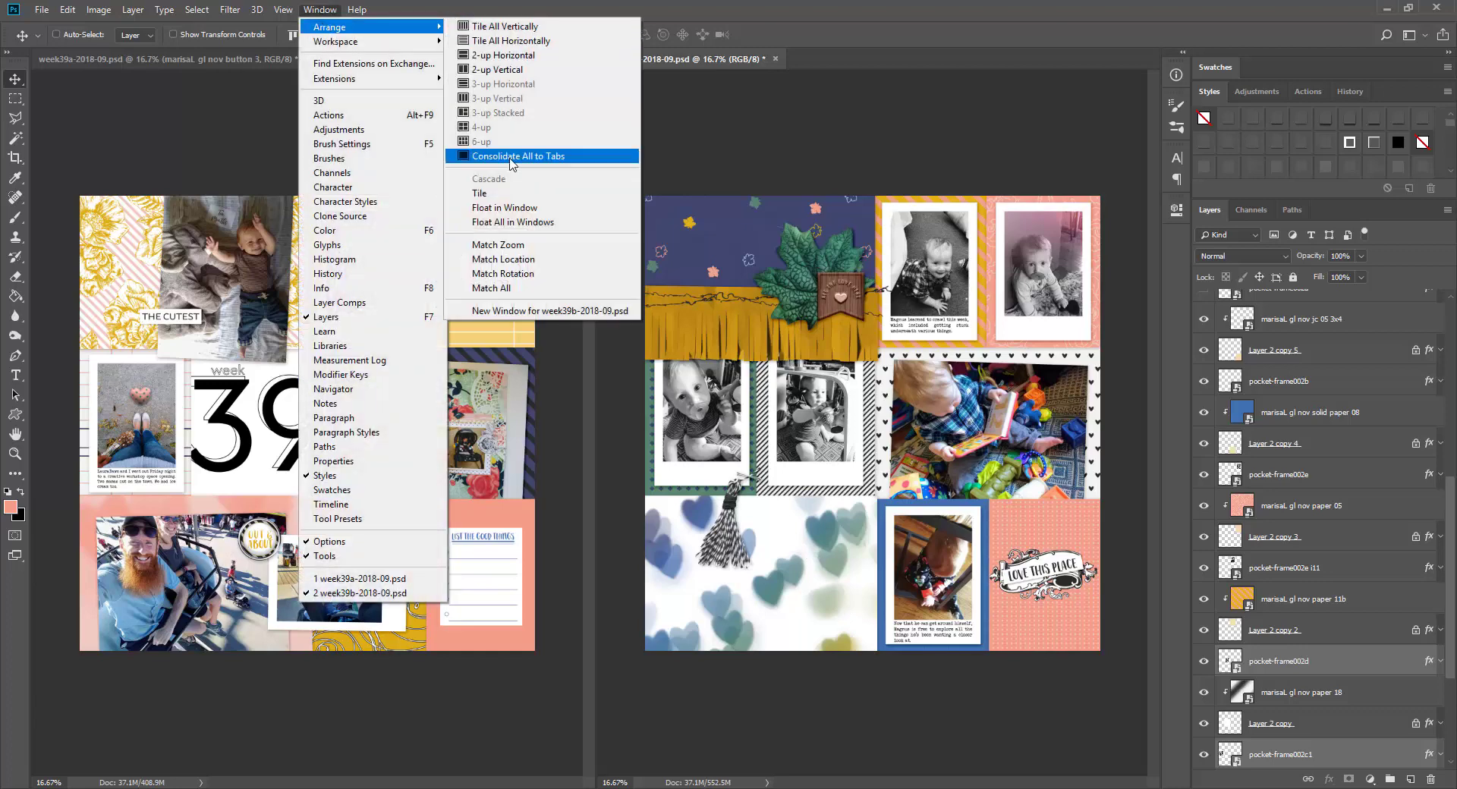
left_click(706, 157)
key("ctrl+0")
key("ctrl+s")
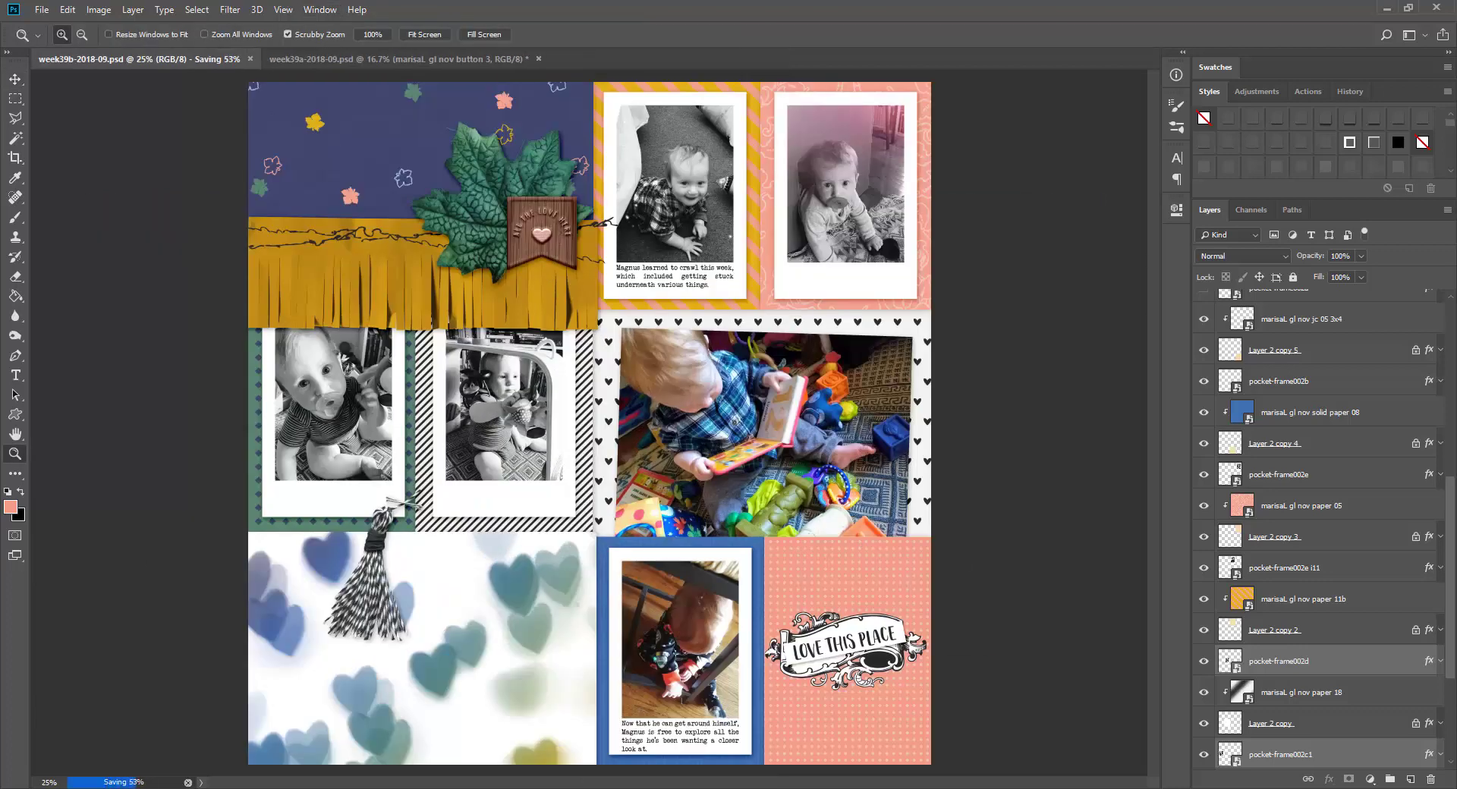
Paste round tag 3, stack it below the tassel layer, and nudge it beside the tassel
key("ctrl+v")
key("v")
left_click_drag(589, 425, 376, 502)
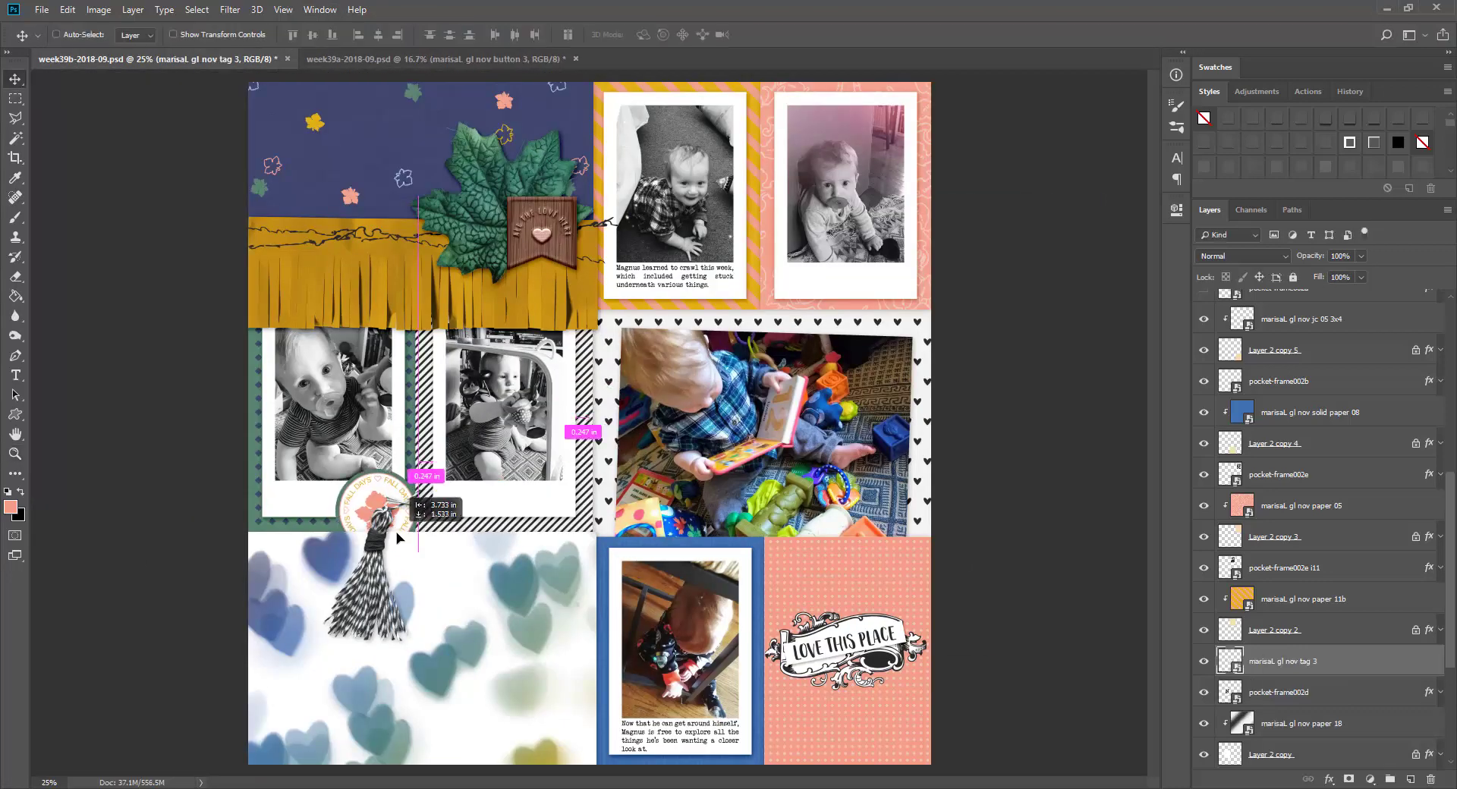
left_click_drag(1313, 244, 1306, 455)
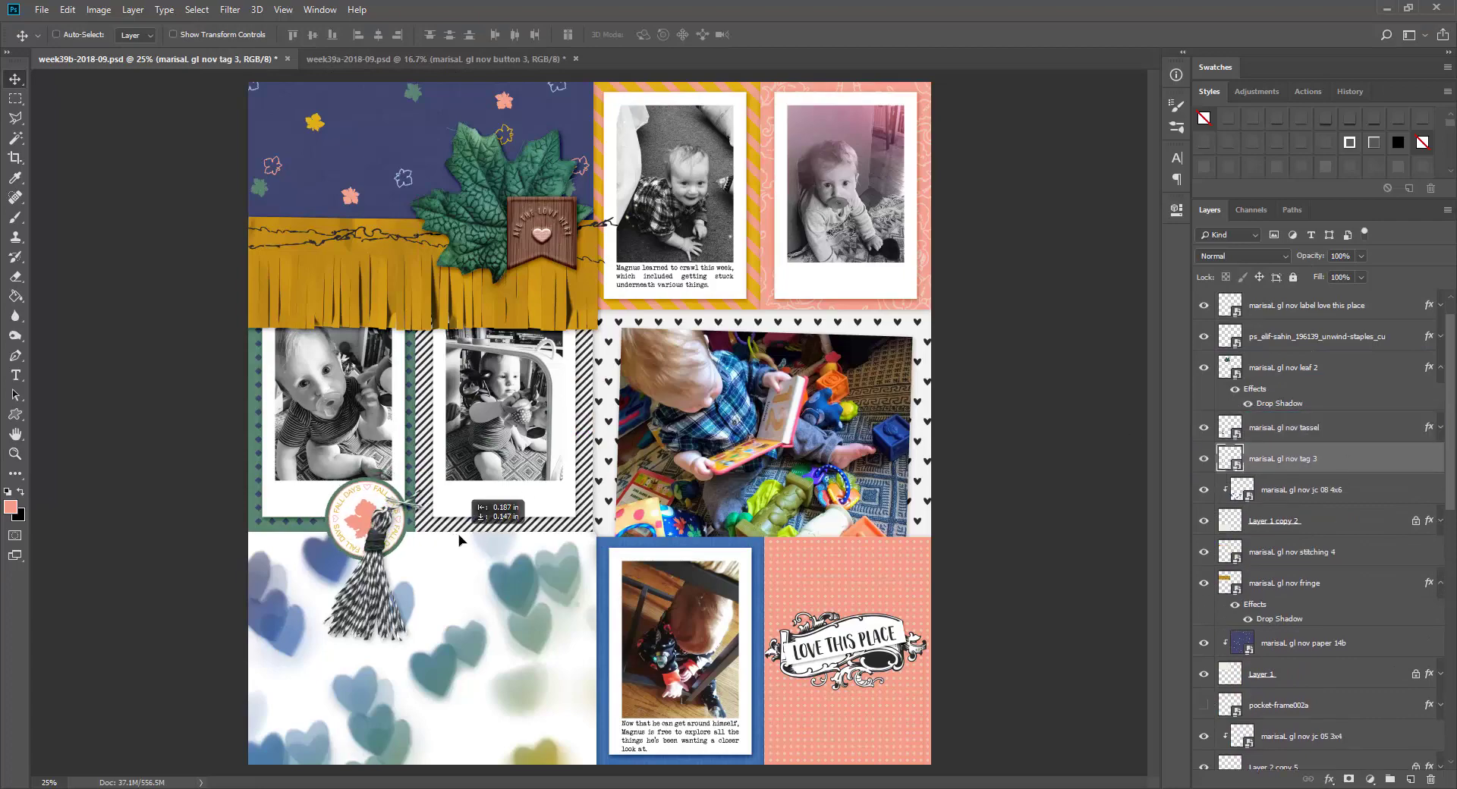
left_click_drag(449, 532, 460, 541)
Search Pixel Scrapper for 'september' and open a September stamp result in a background tab
type("september")
key("Return")
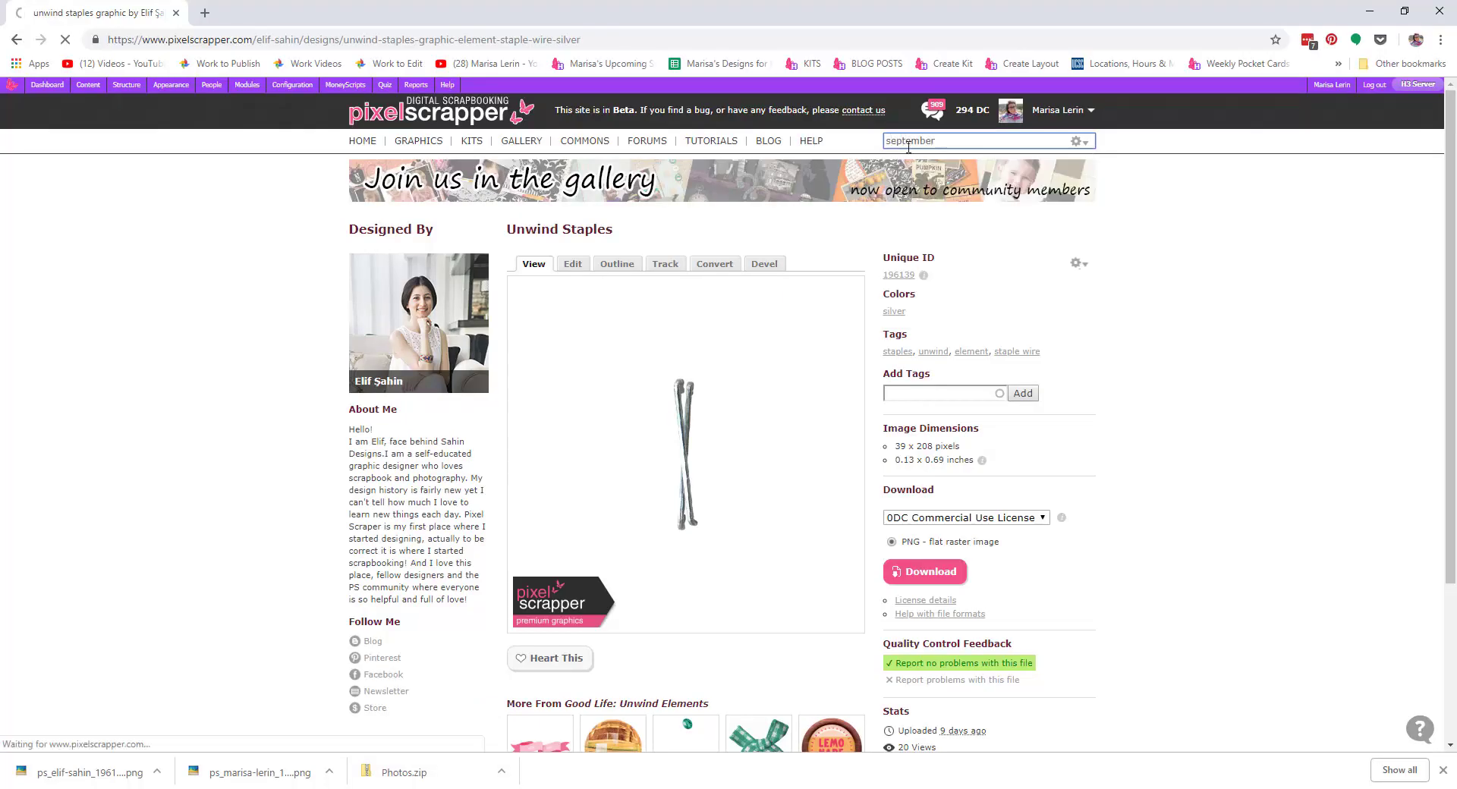
scroll(1022, 247, "down", 2)
middle_click(1022, 246)
Browse to the second results page, then switch to the September stamp's page
scroll(1256, 433, "down", 5)
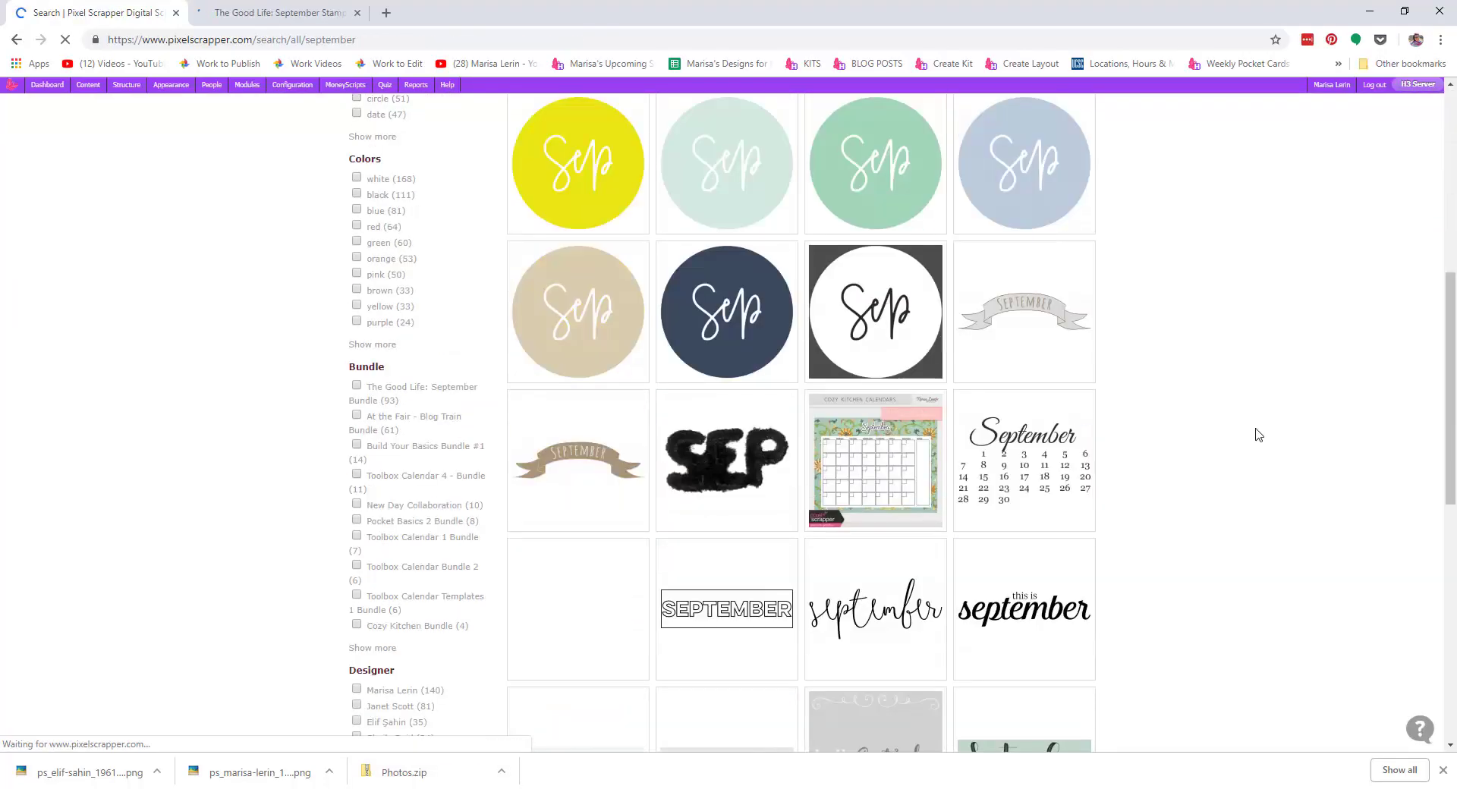
scroll(1256, 433, "down", 5)
scroll(1256, 433, "down", 5)
left_click(1024, 616)
scroll(1207, 547, "down", 3)
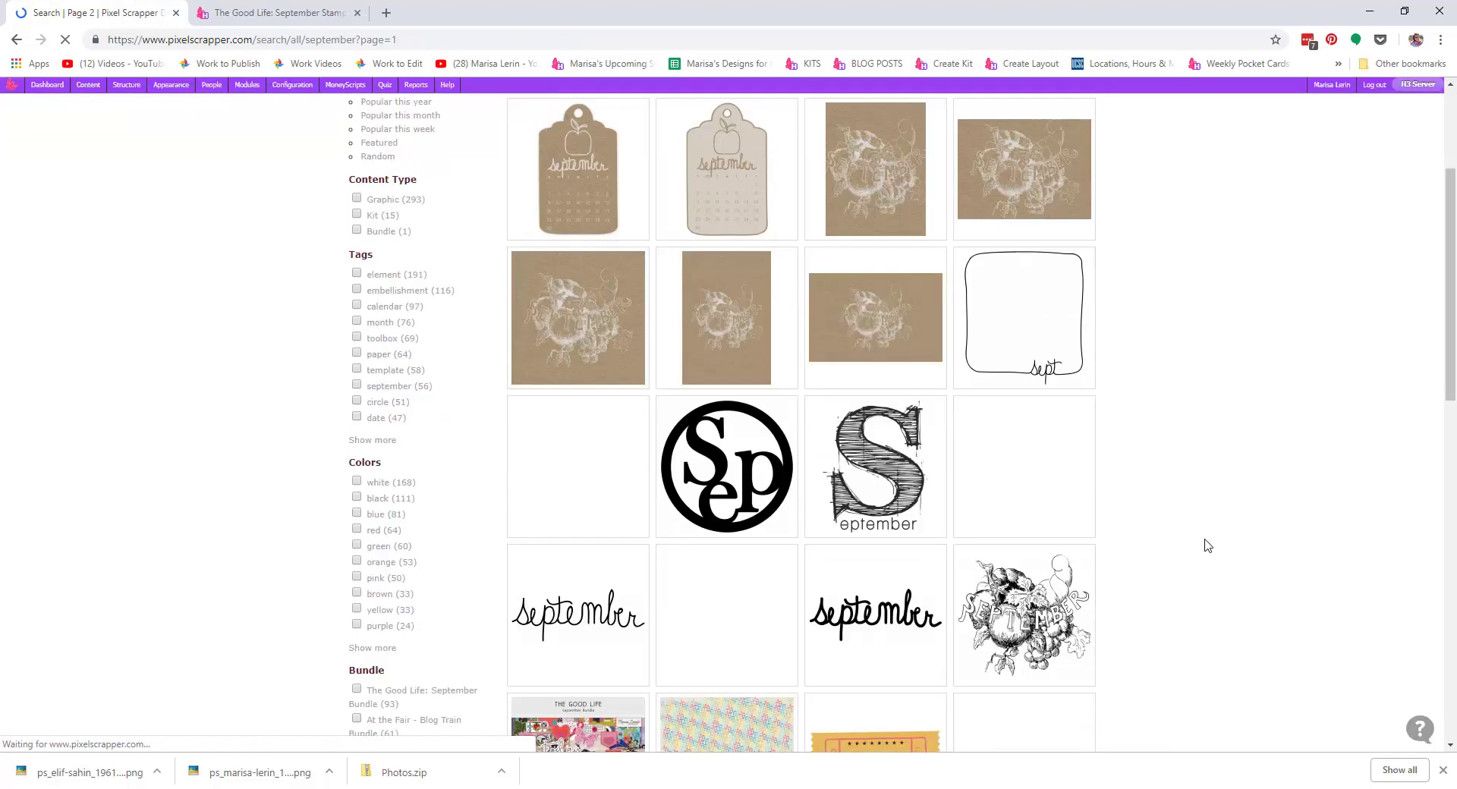
key("ctrl+Tab")
scroll(844, 492, "down", 4)
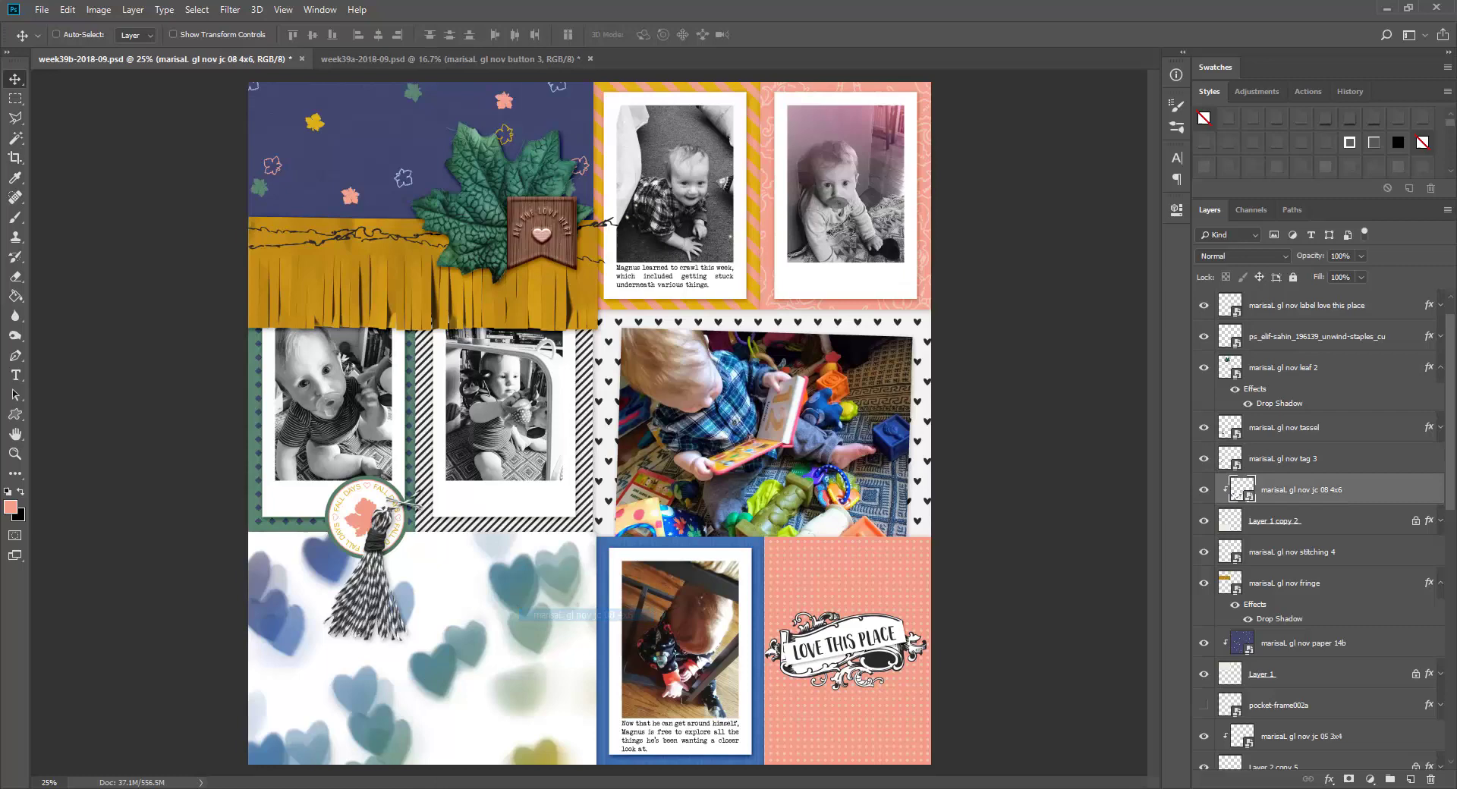
Shrink the HELLO SEPTEMBER title to the bottom-left and blend it into the page
mouse_move(557, 617)
left_mouse_down()
mouse_move(590, 422)
mouse_move(456, 706)
left_mouse_up()
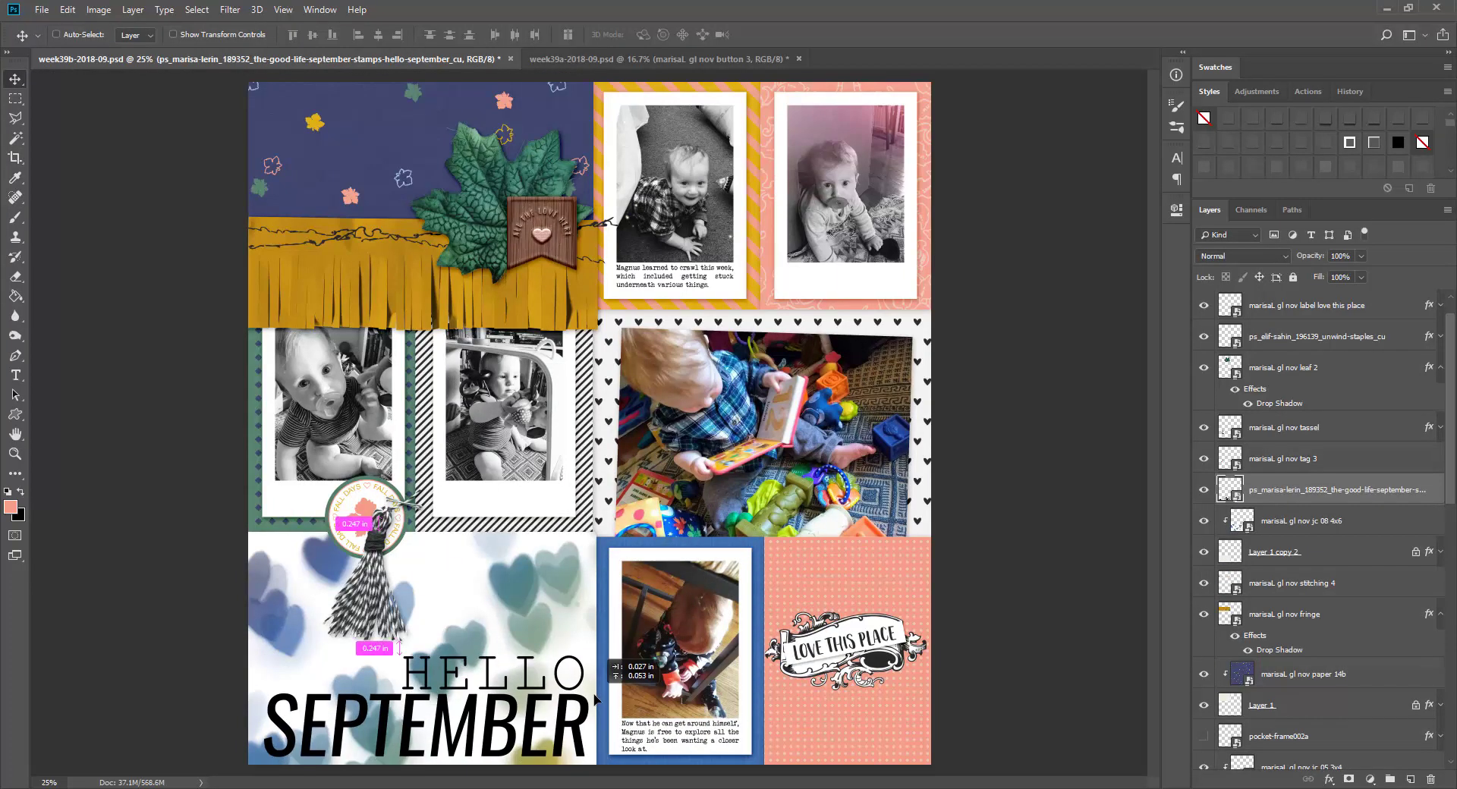
double_click(1335, 489)
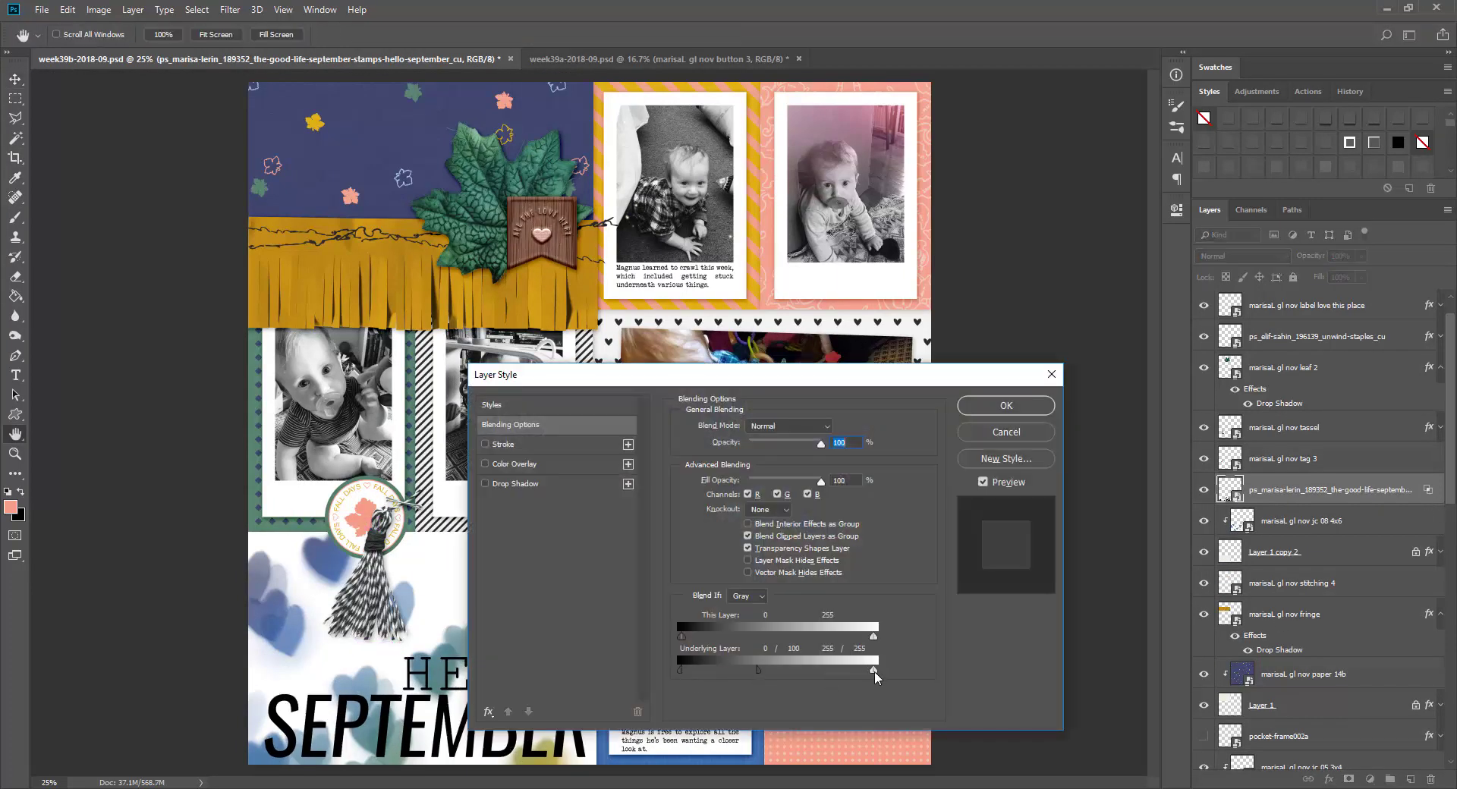
left_click_drag(679, 670, 757, 672)
left_click(983, 410)
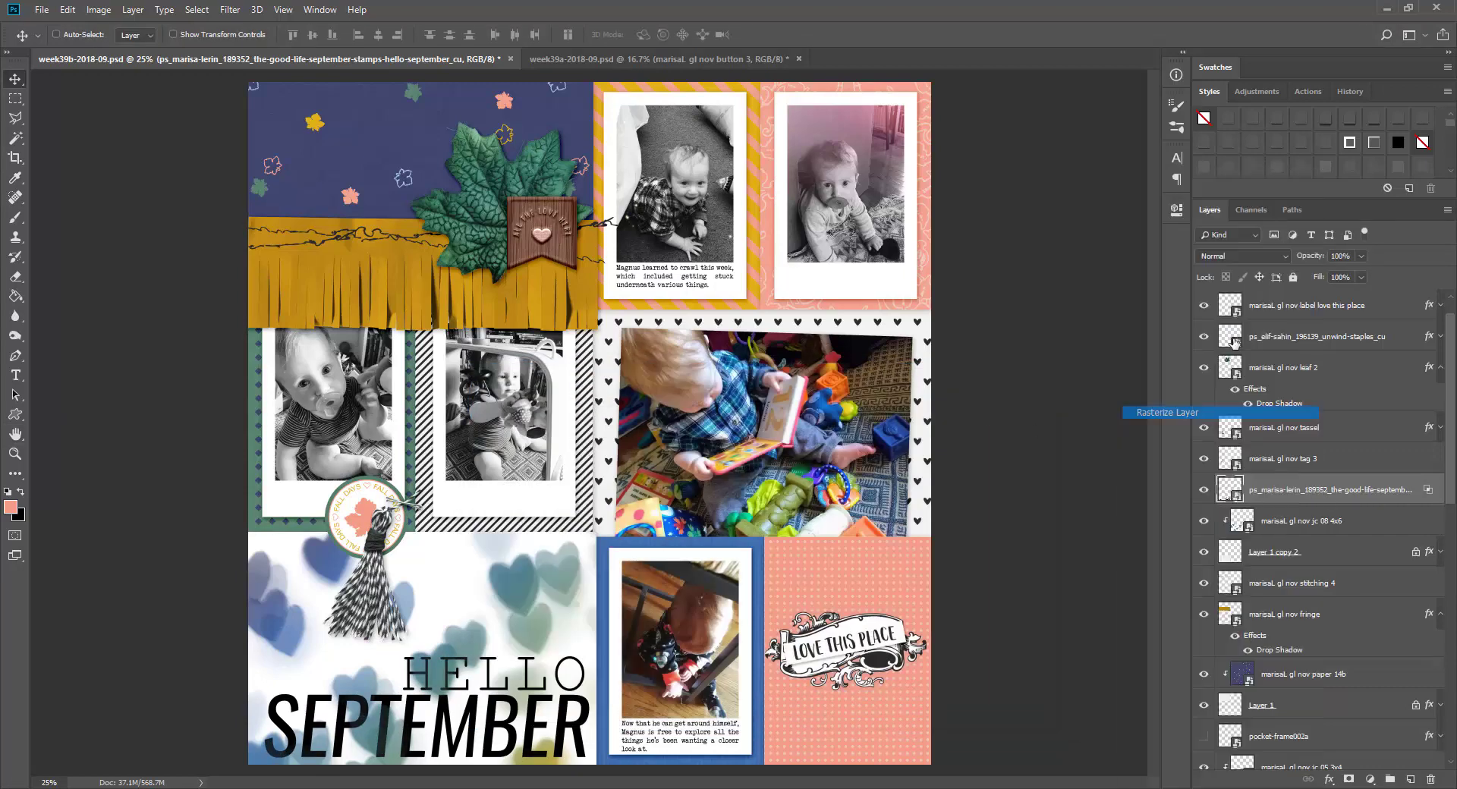
Pick a dark fill colour and bring the wood tag over from the week39a page
left_click(1215, 67)
left_click(1203, 91)
key("g")
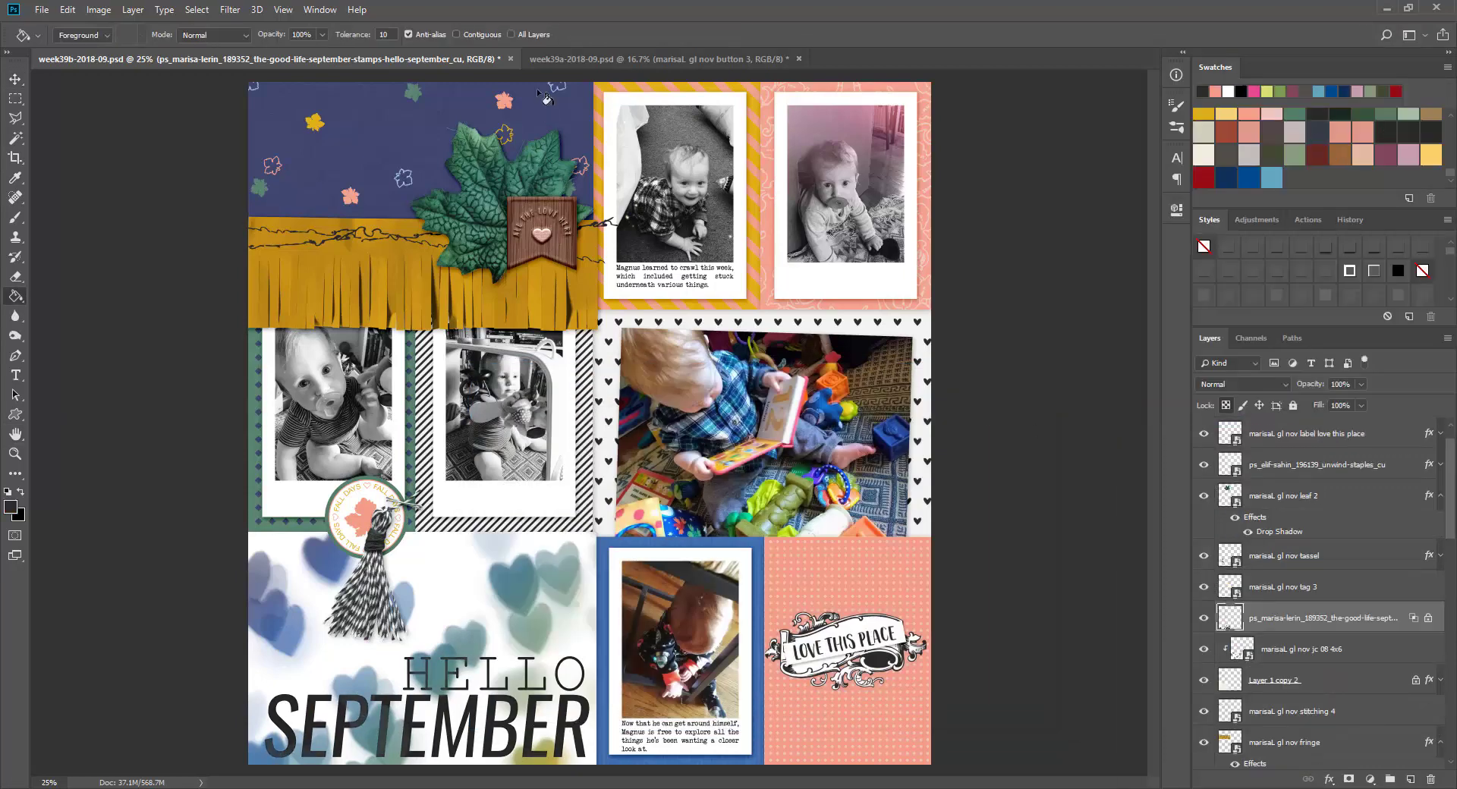
left_click(546, 59)
left_click(369, 59)
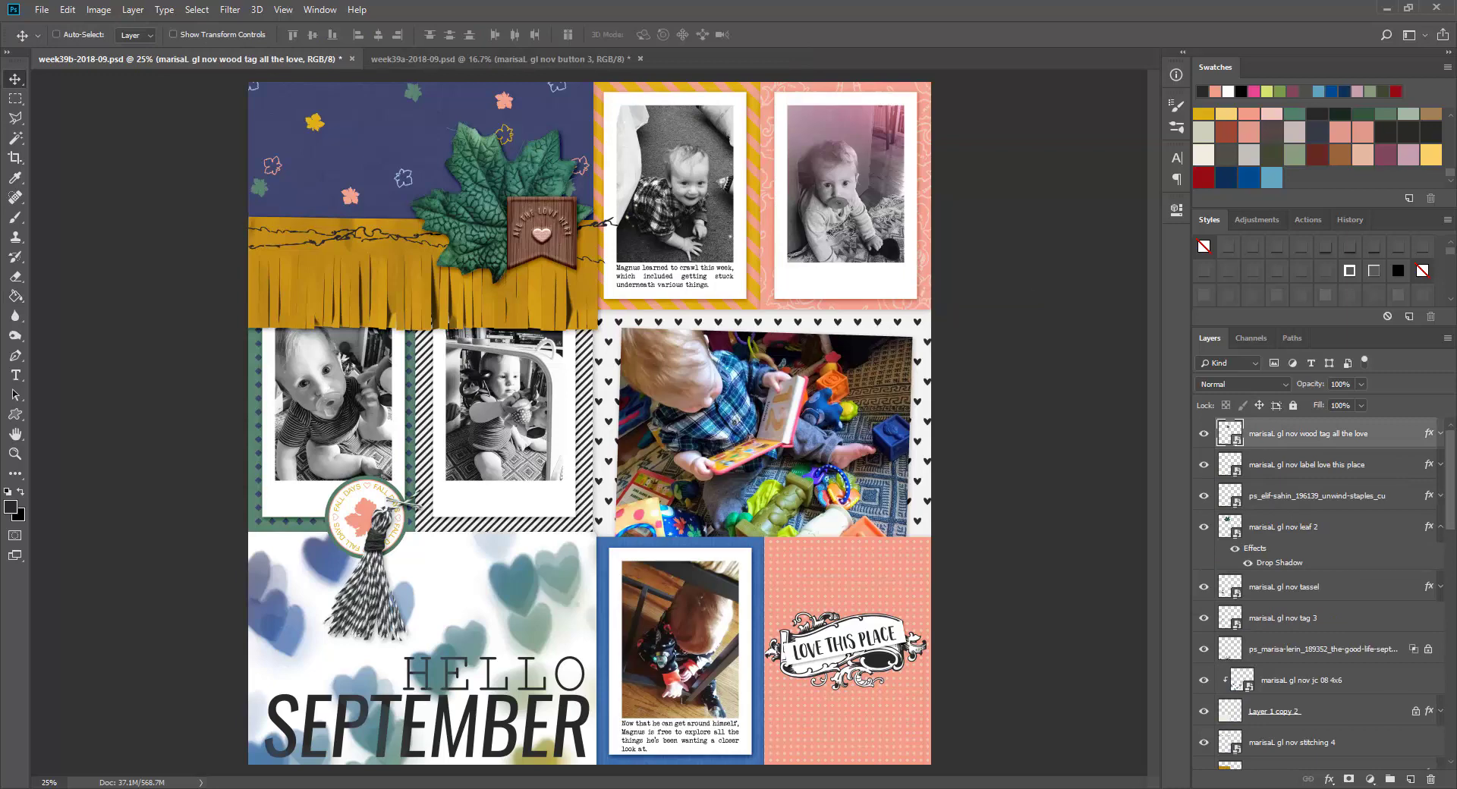
Paste the wood heart under the pink-framed photo and save week39b
key("ctrl+v")
left_click_drag(678, 439, 916, 324)
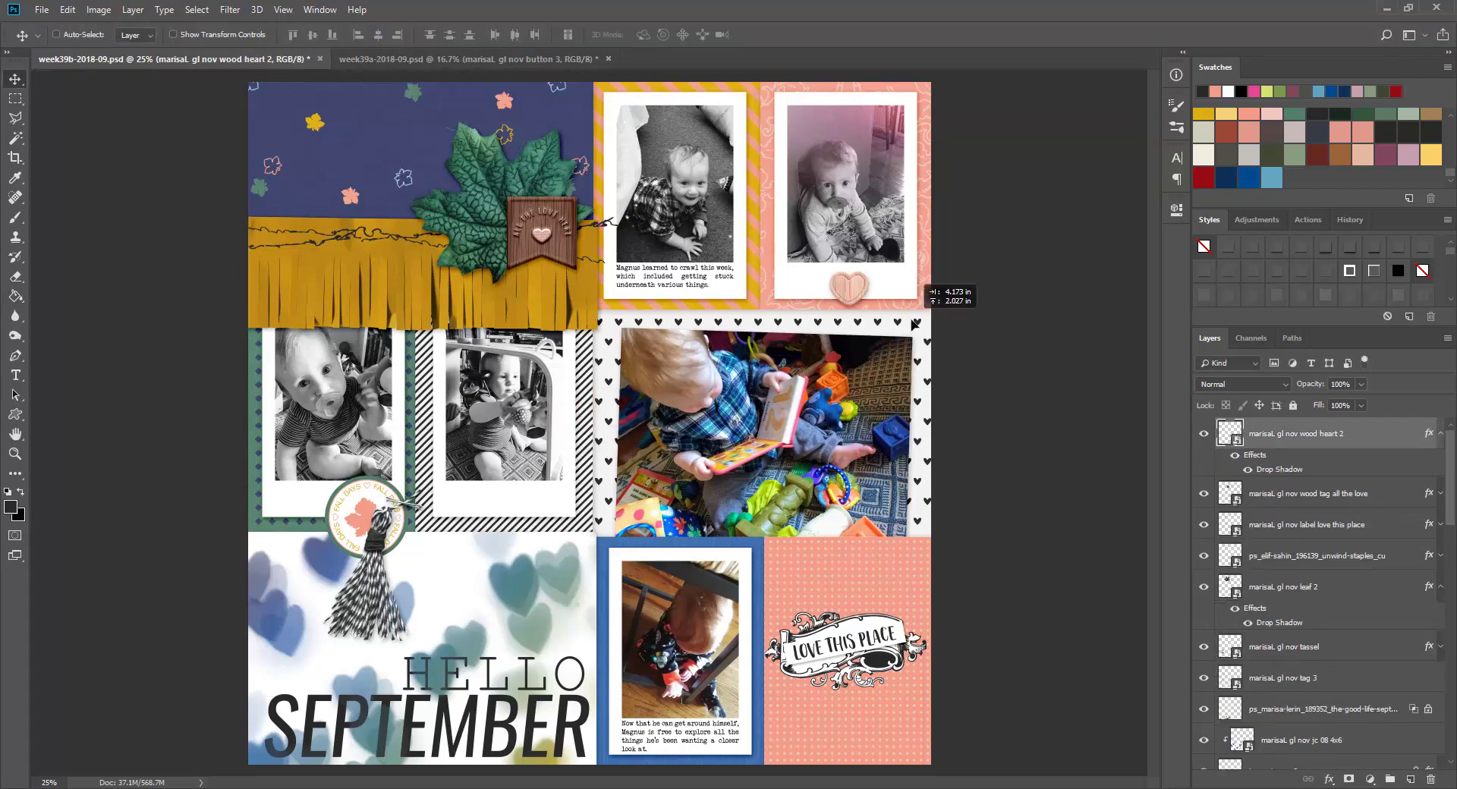
right_click(914, 324)
key("Escape")
key("ctrl+s")
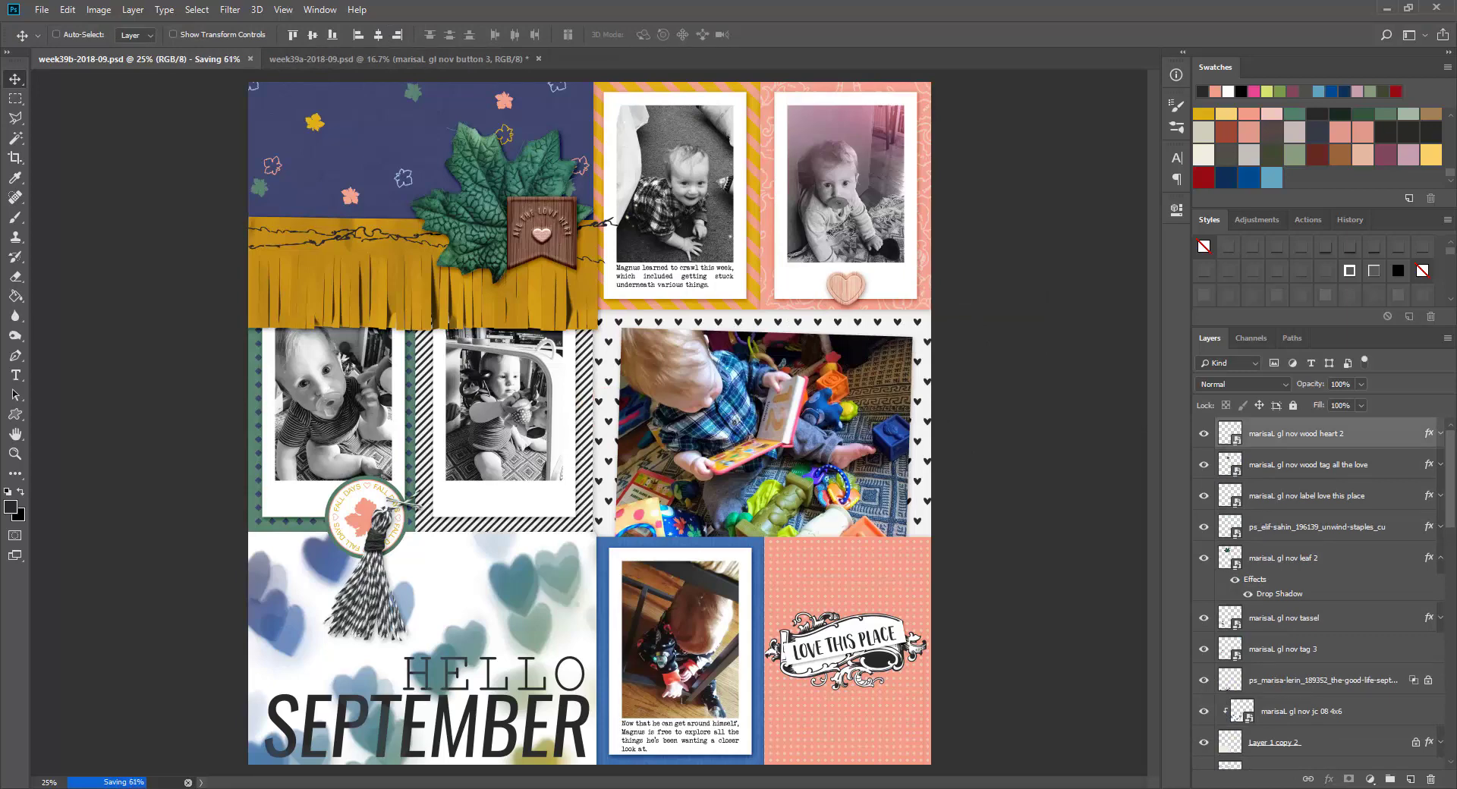
On week39a, paste the confetti hearts and move them up over the baby photo
key("ctrl+Tab")
key("z")
key("ctrl+plus")
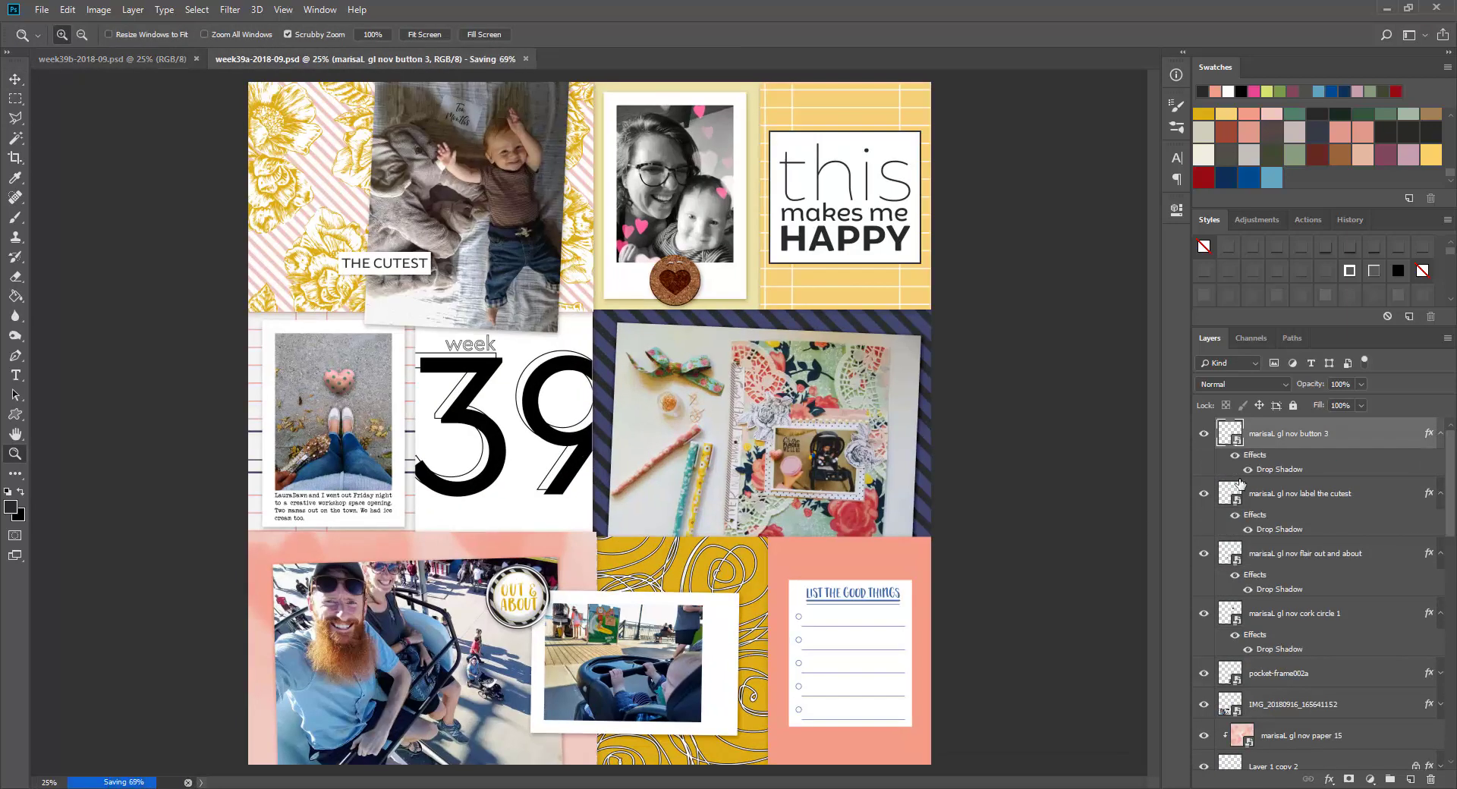
key("ctrl+v")
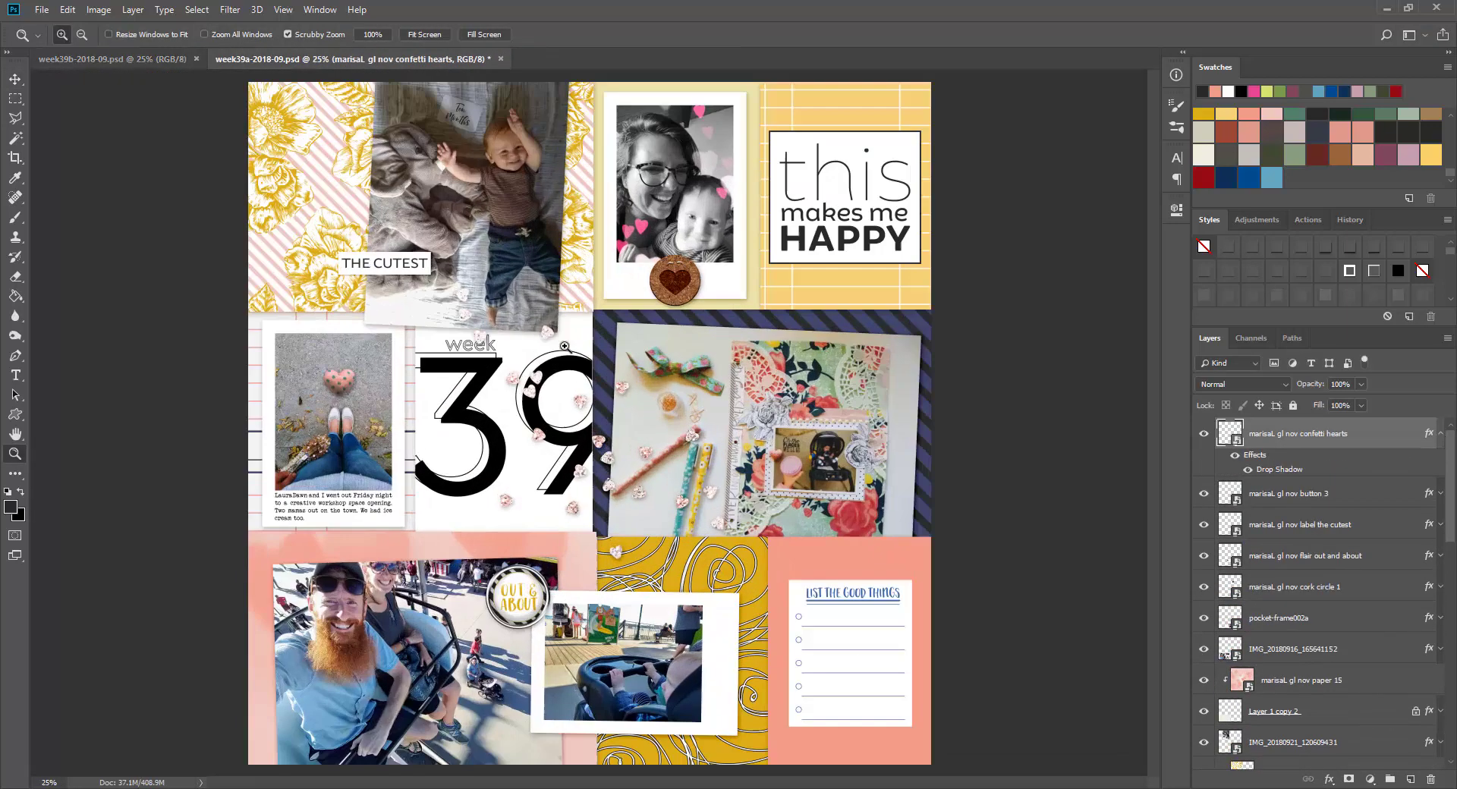
key("v")
left_click_drag(565, 346, 368, 160)
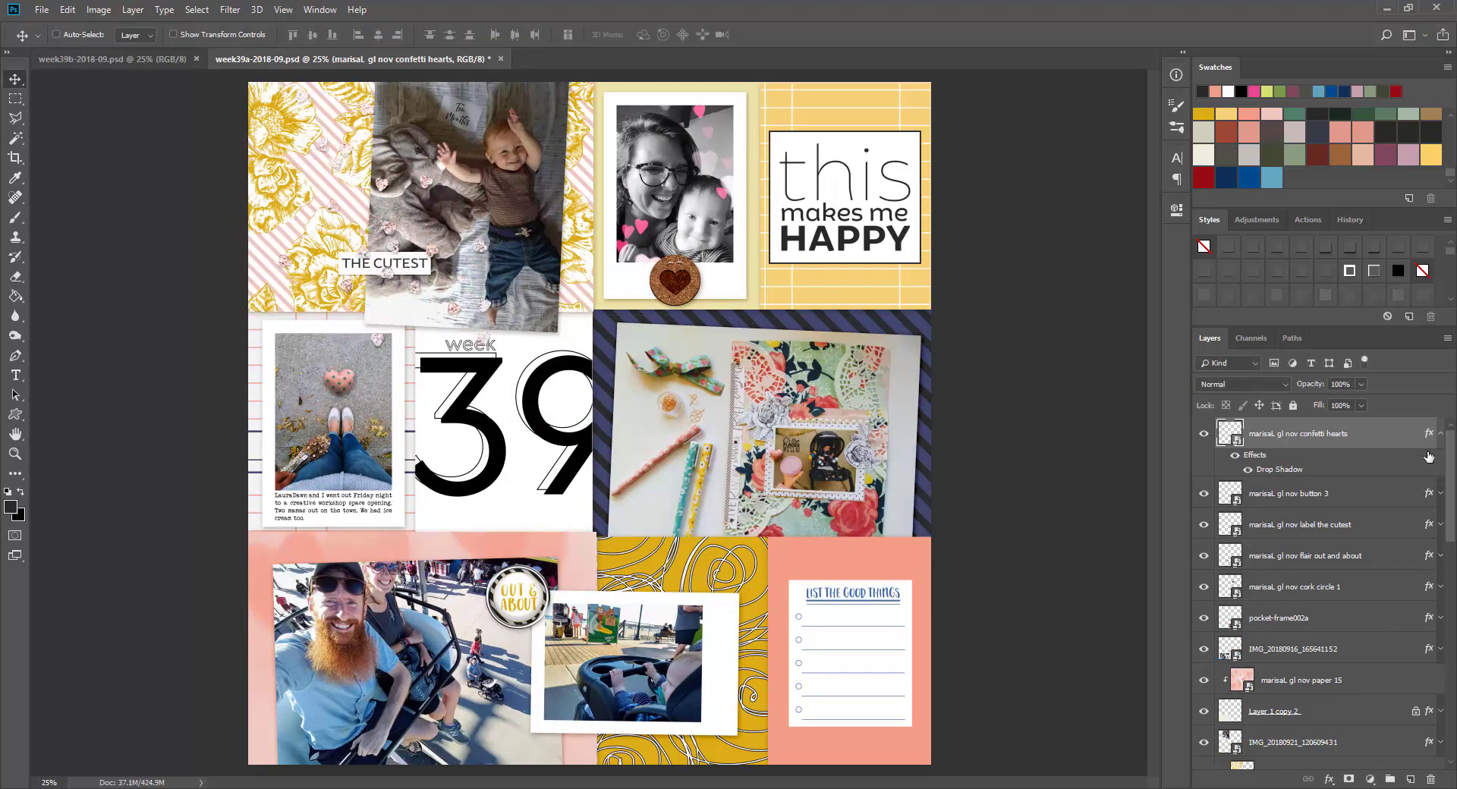
Drop a second heart cluster lower right, tuck the frame behind the baby photo, and save
key("ctrl+bracketleft")
key("ctrl+bracketleft")
left_click_drag(542, 379, 865, 740)
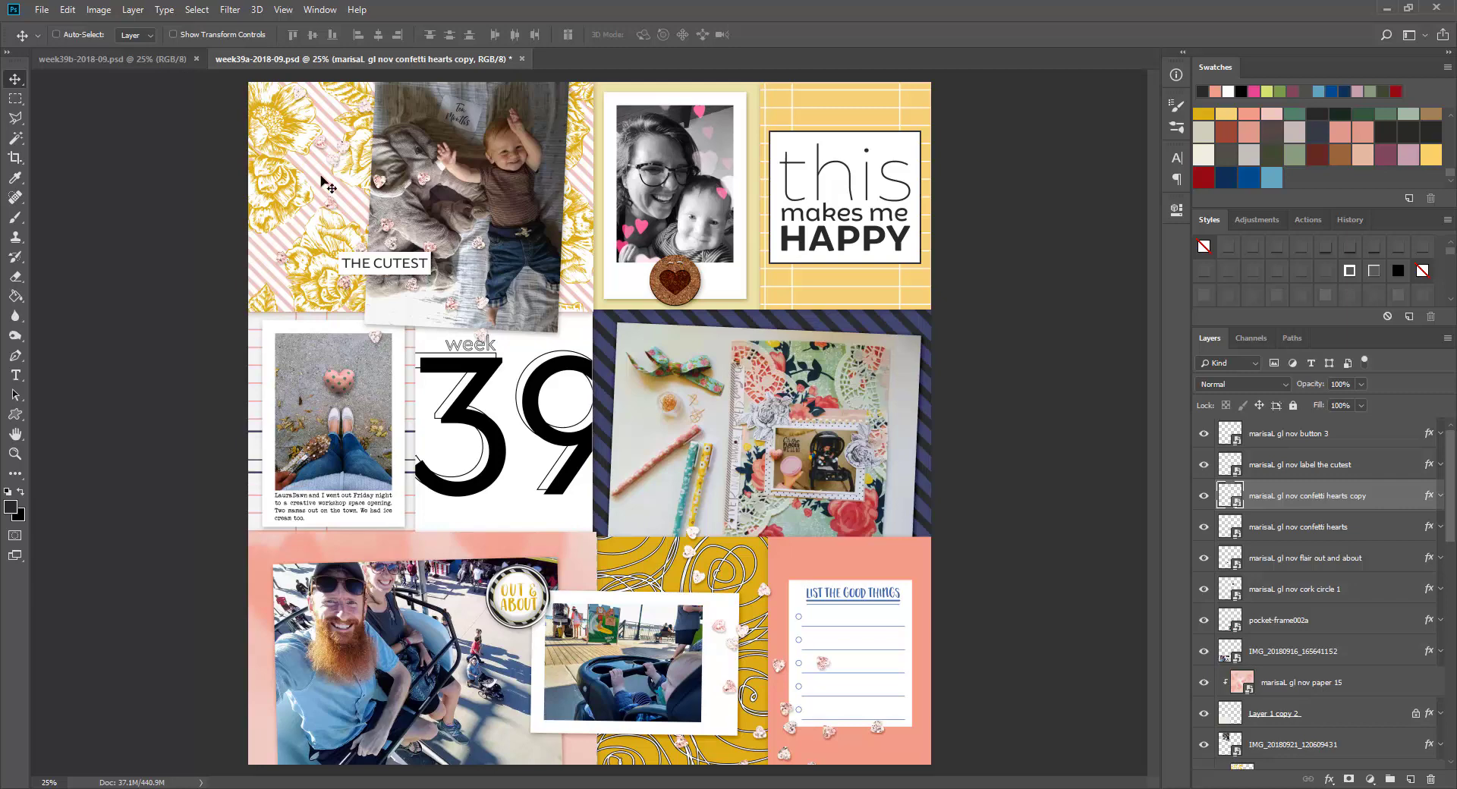
left_click_drag(677, 467, 608, 275)
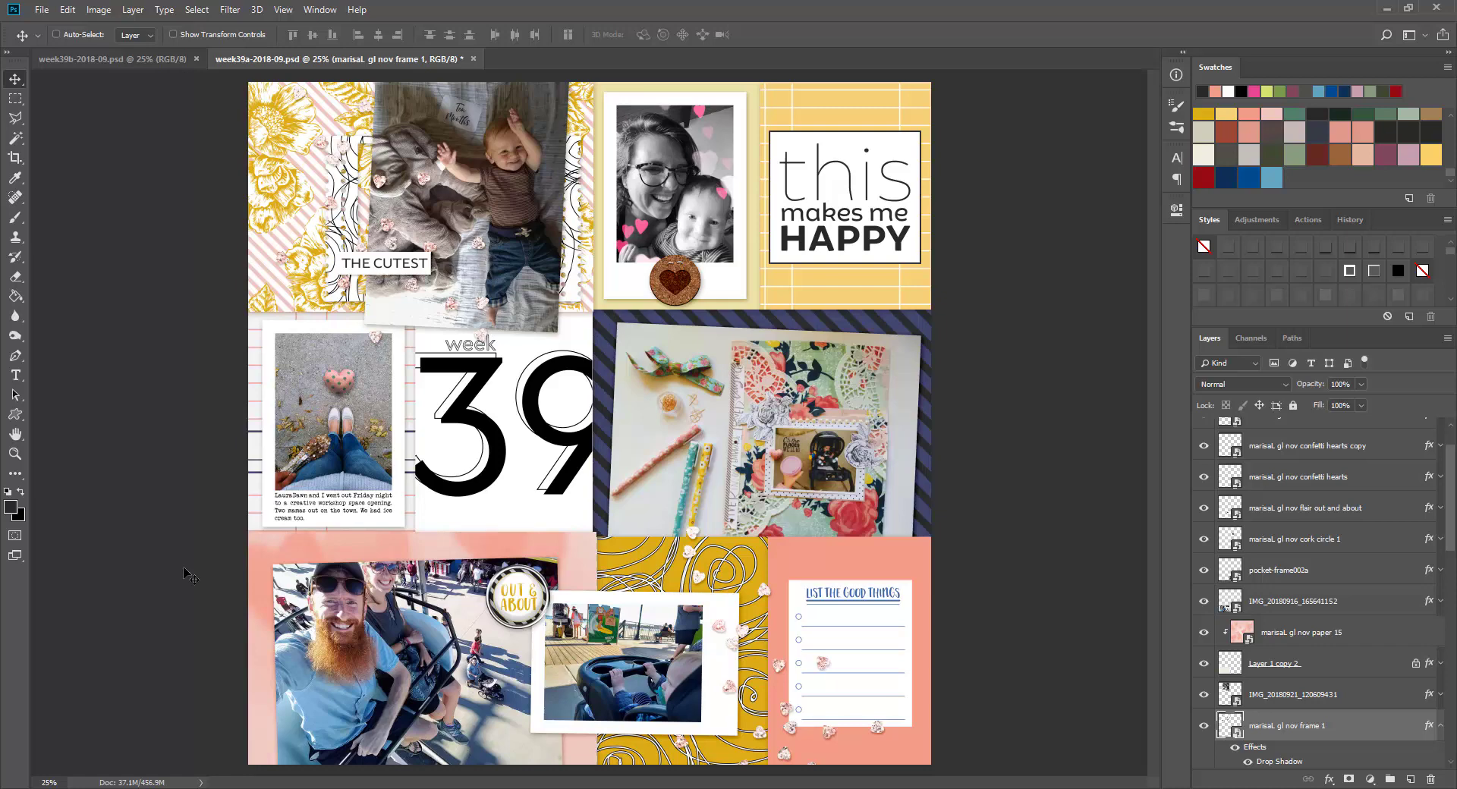
key("ctrl+s")
Type the first two list lines: 'walking the boardwalk' and 'craft time'
key("t")
left_click(812, 616)
type("walking the board")
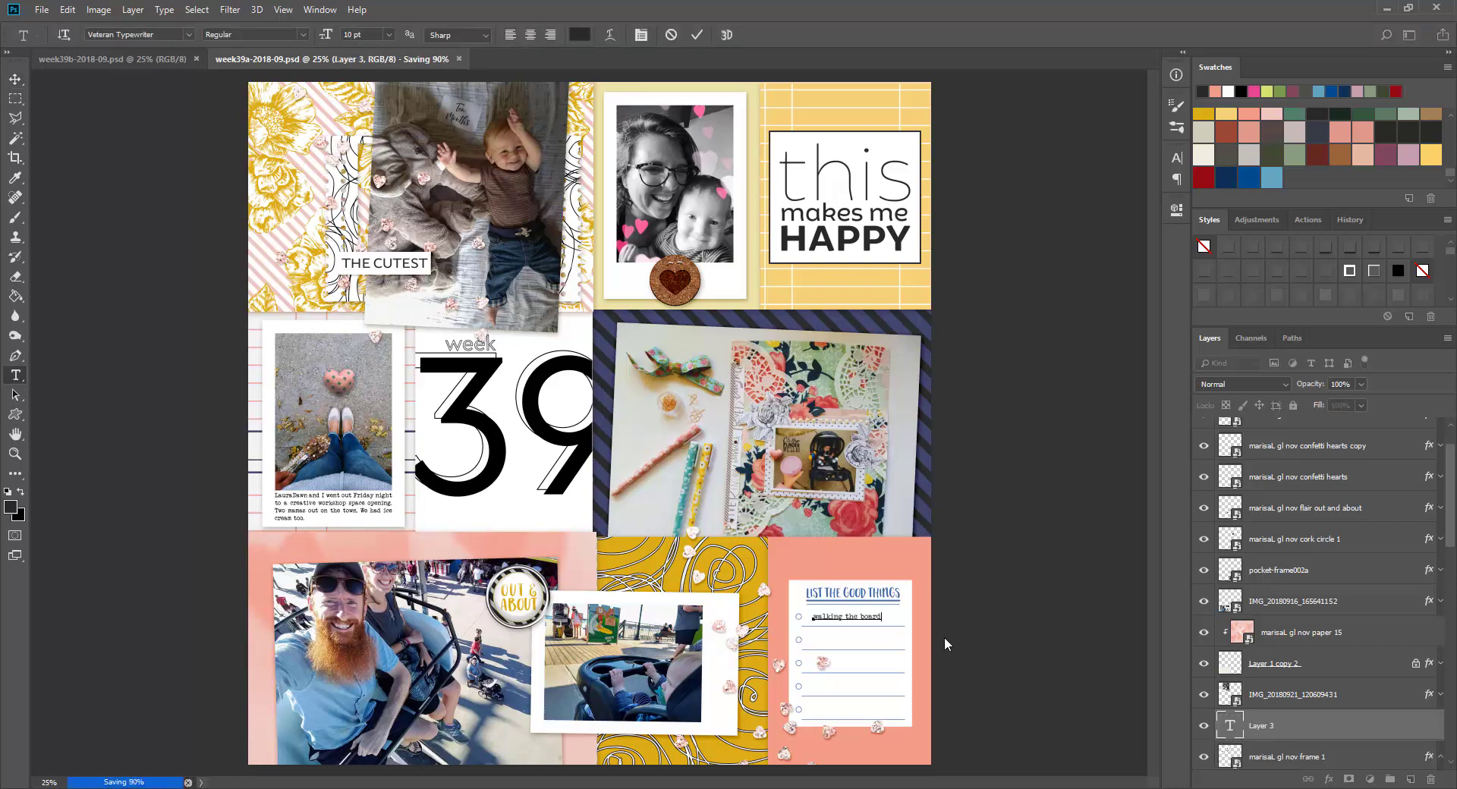
type("walk")
left_click(865, 642)
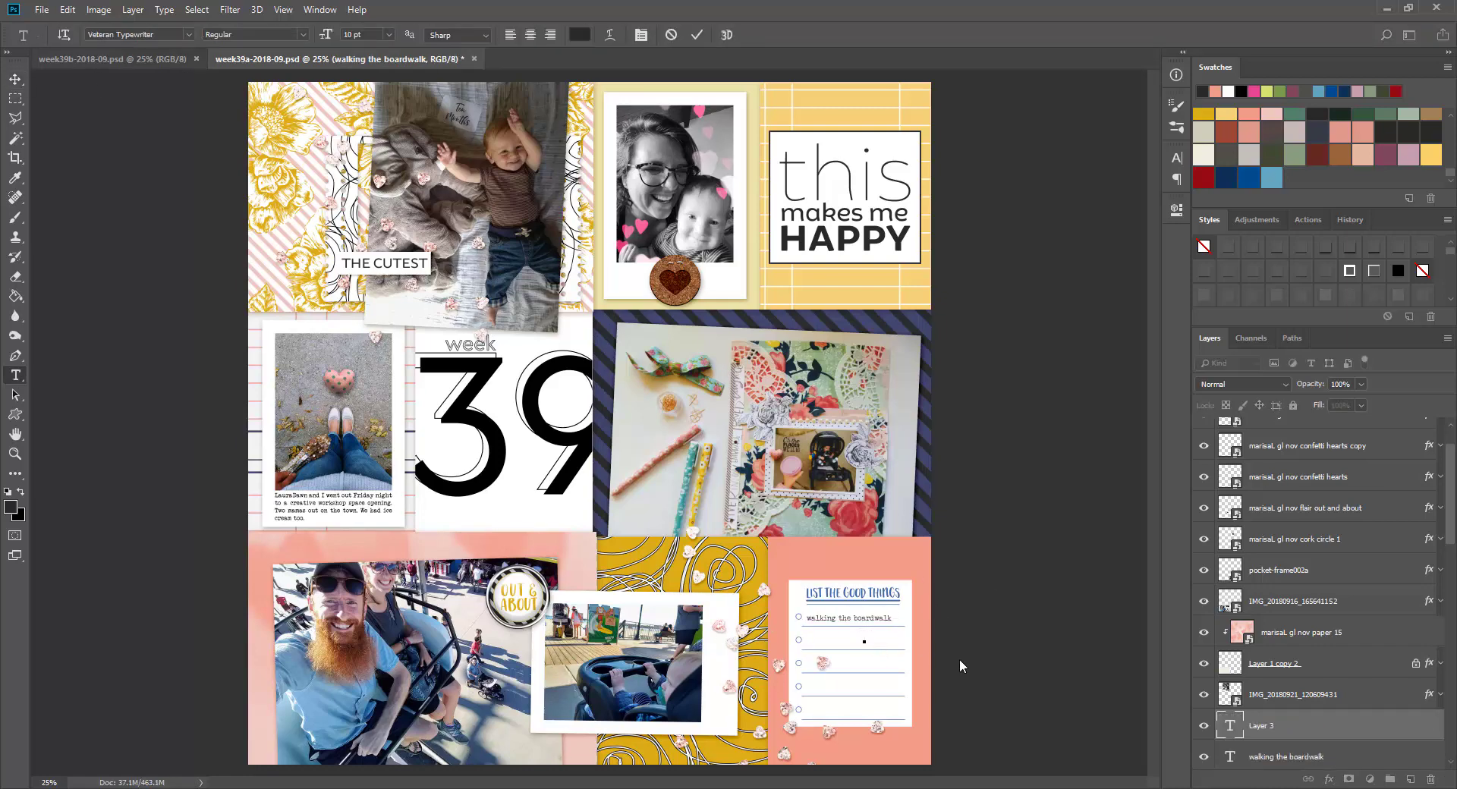
type("craft time")
key("ctrl+Return")
Add 'a night out' as the third line, glancing at week39b before returning
key("v")
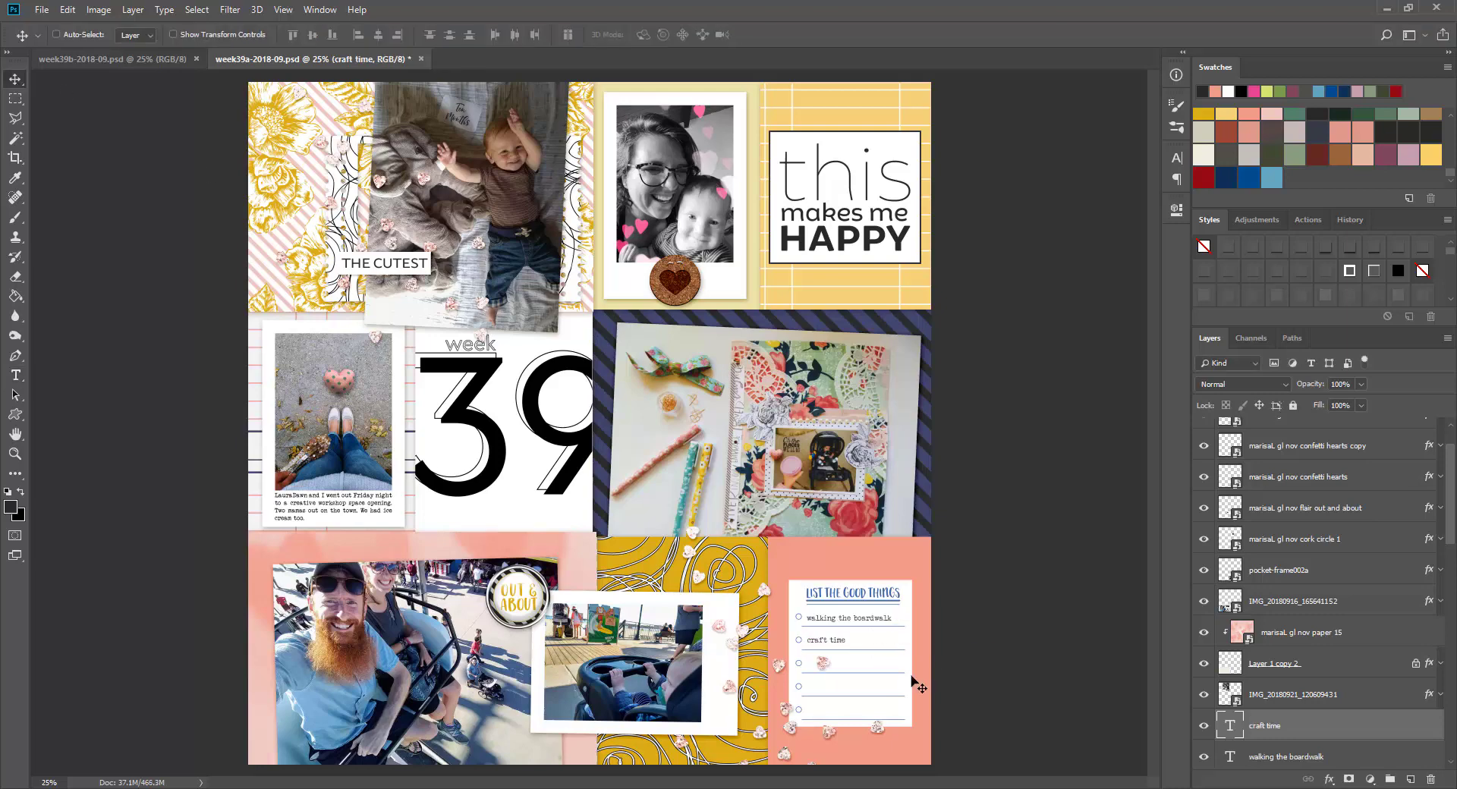
key("t")
left_click(865, 663)
type("a night out")
key("ctrl+Return")
key("v")
left_click(113, 60)
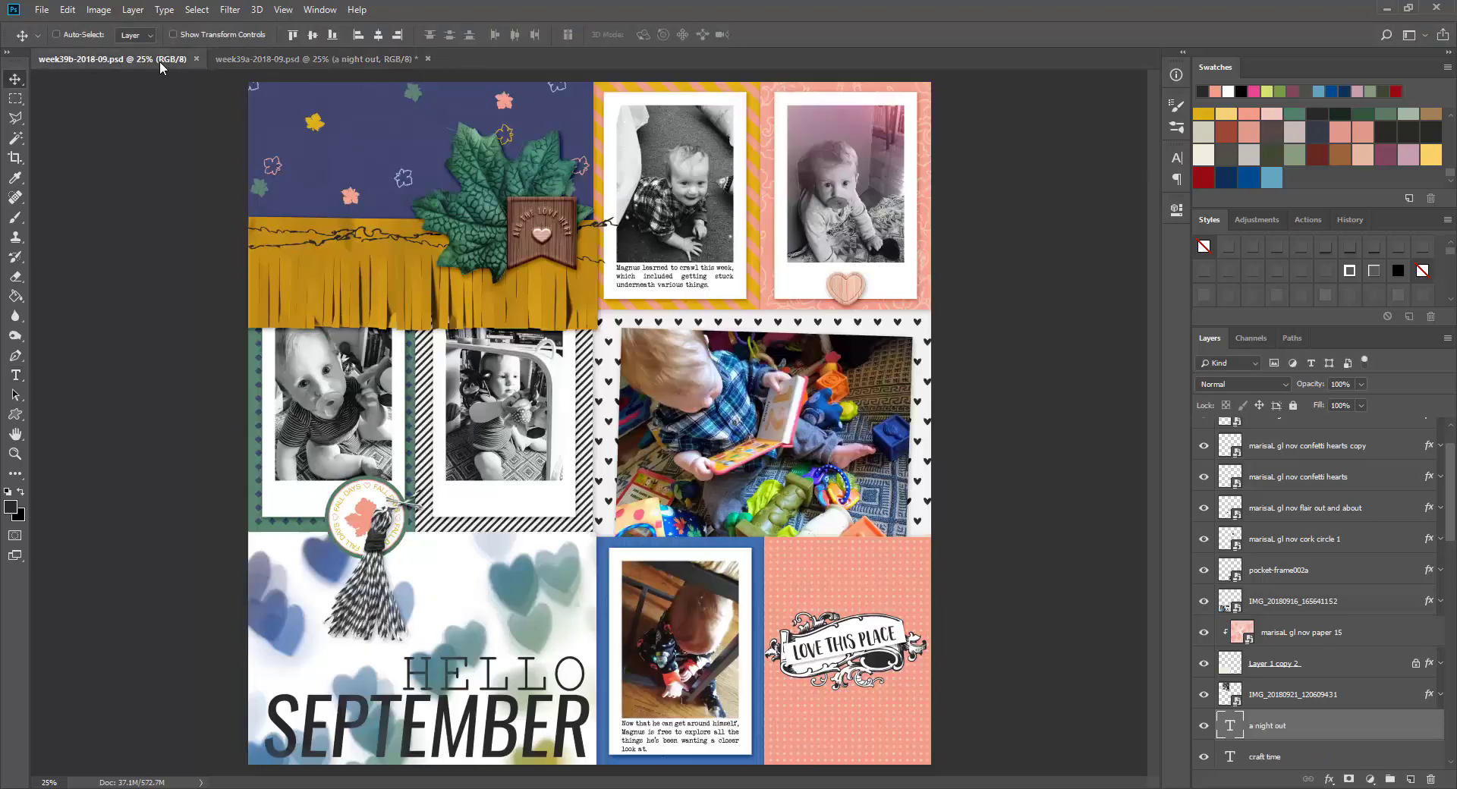
left_click(321, 57)
Add 'baby interests' and 'smiles' as the fourth and fifth list lines
key("t")
left_click(840, 687)
type("baby int")
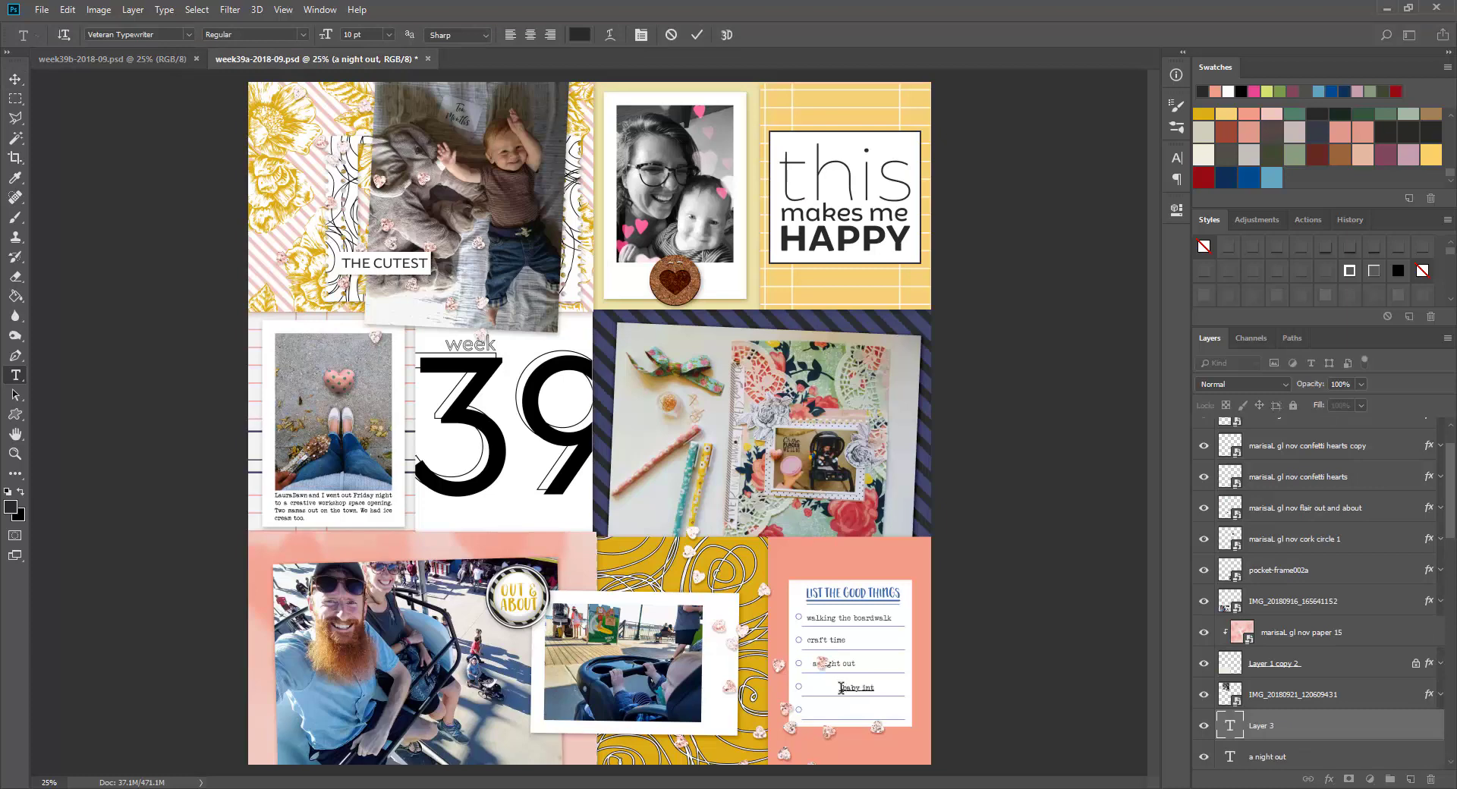
type("erests")
key("ctrl+Return")
key("v")
key("t")
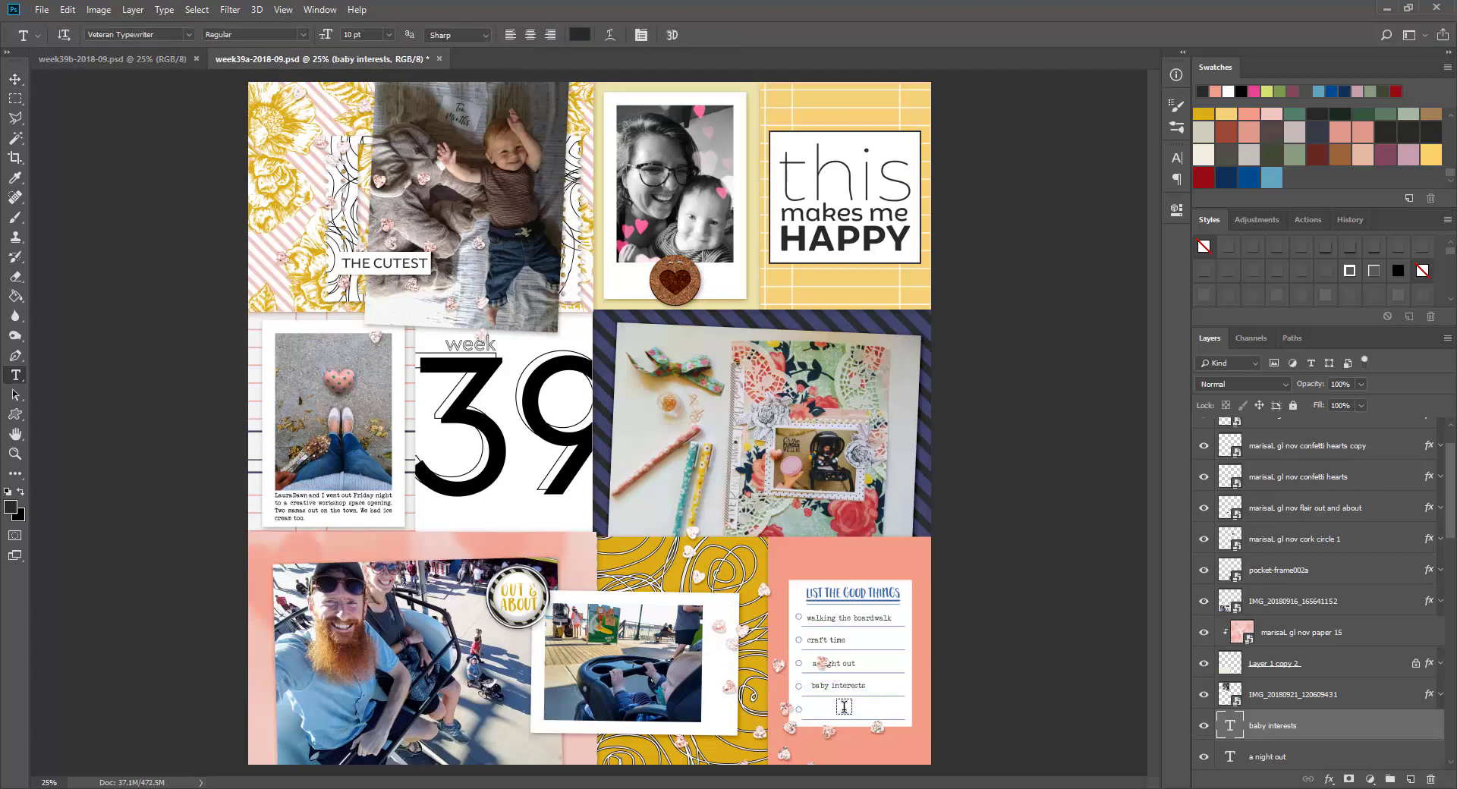
left_click(844, 706)
type("smiles")
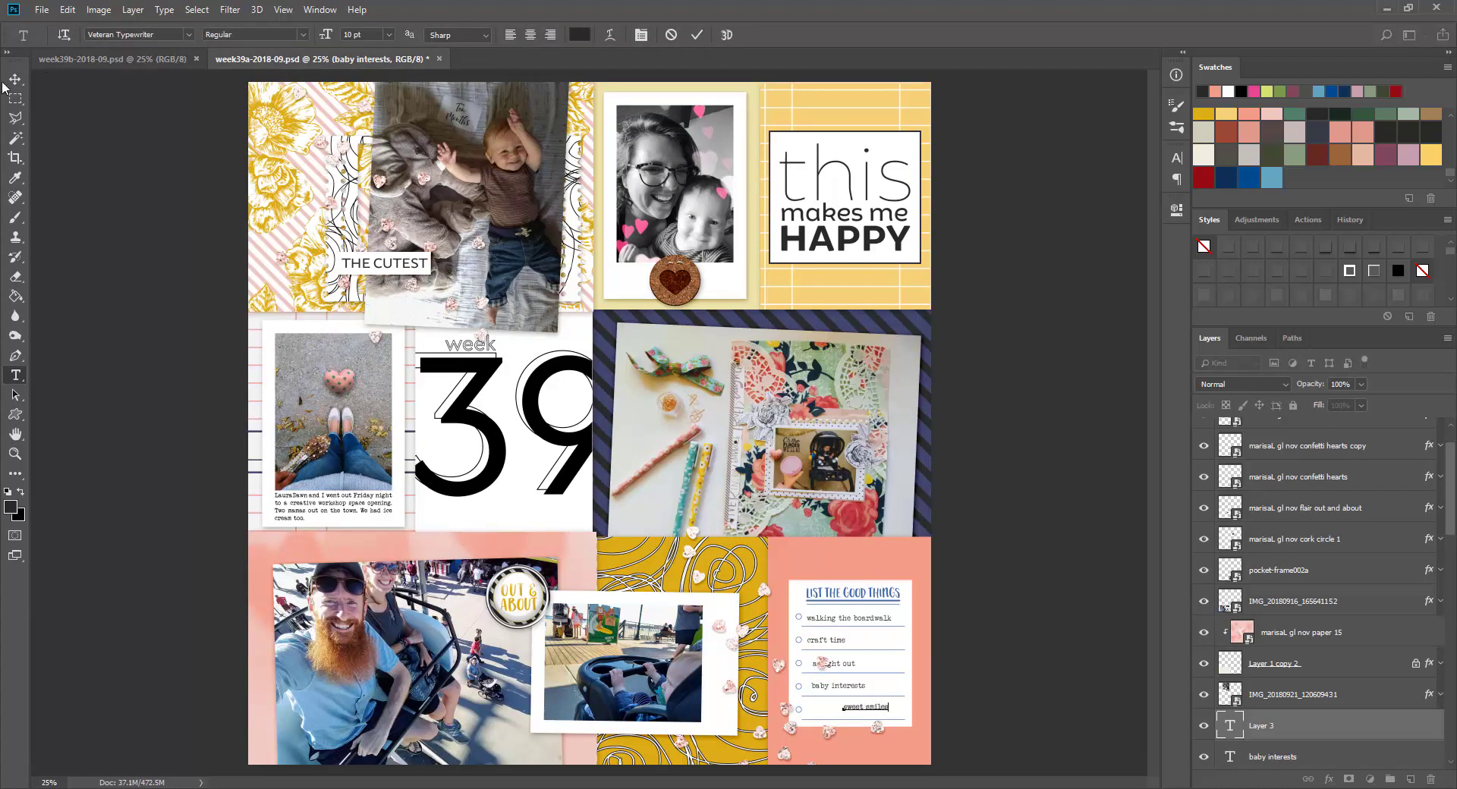
key("ctrl+Return")
key("v")
left_click(1290, 663, "shift")
Left-align the five list lines and distribute them evenly
left_click(357, 35)
left_click(450, 35)
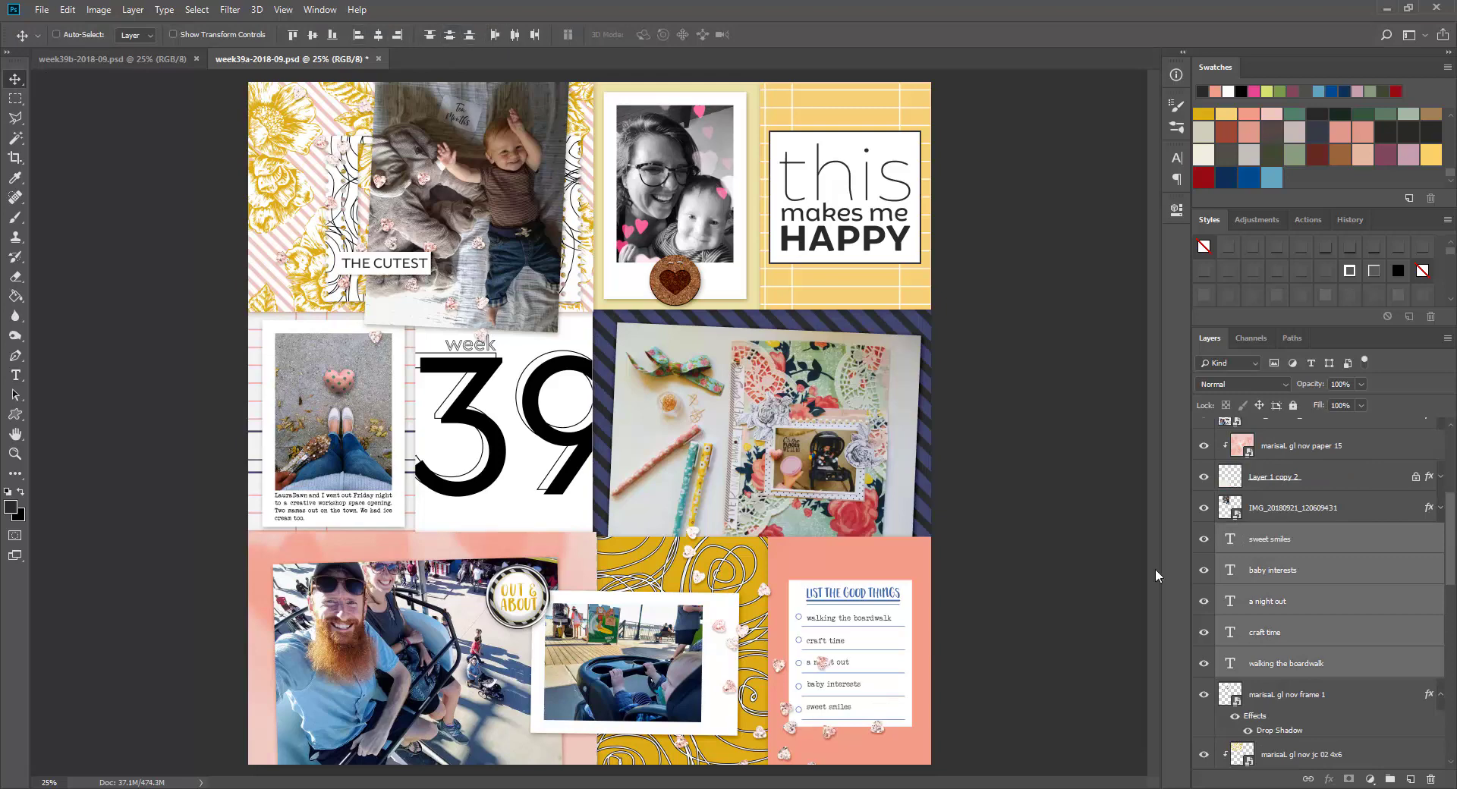
left_click(1286, 541)
left_click(1311, 664)
Nudge the walking the boardwalk and craft time lines upward
key("Up")
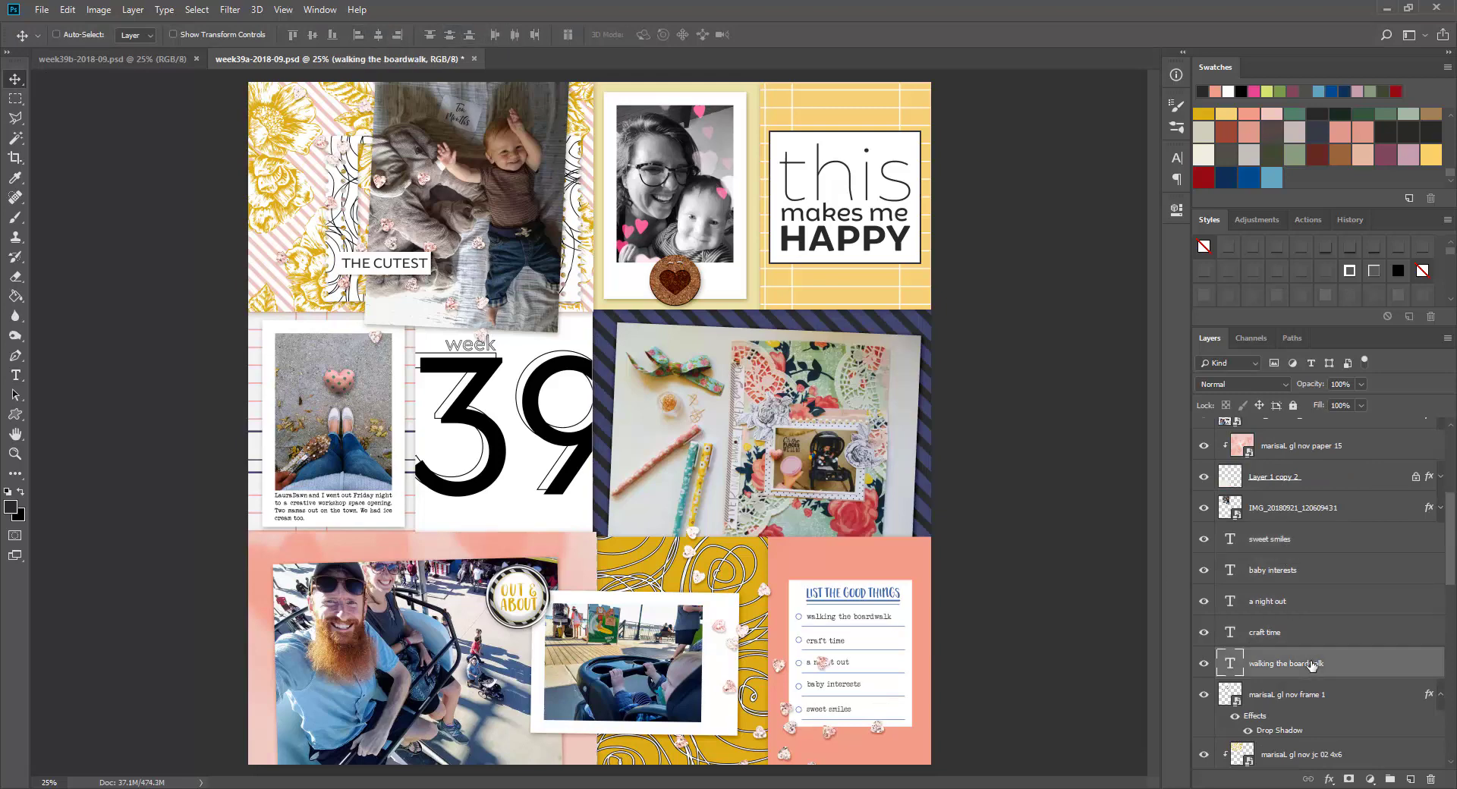
left_click(1311, 636)
key("Up")
left_click(1302, 579)
Rasterize the confetti hearts copy layer for erasing and save the page
right_click(827, 664)
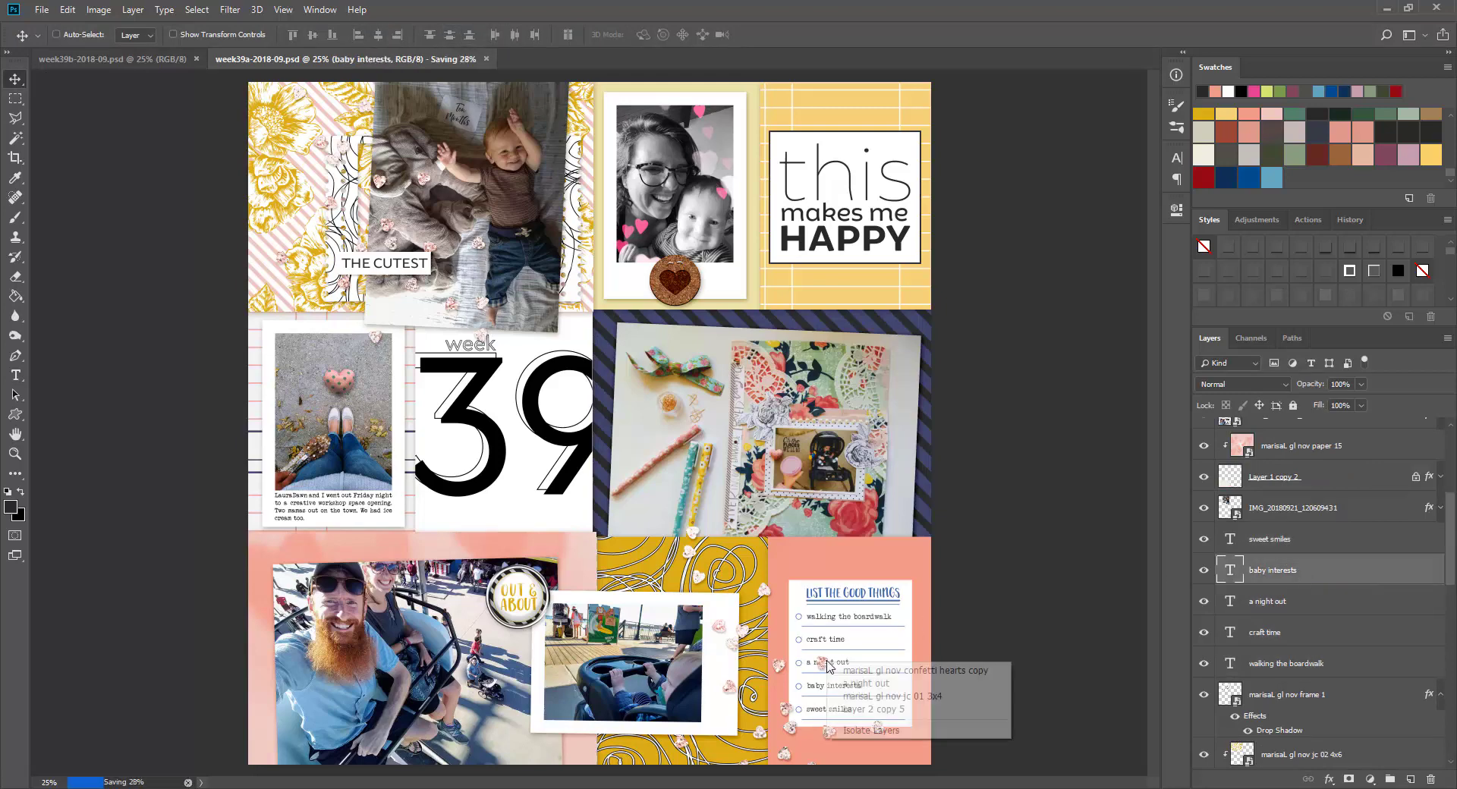
left_click(872, 683)
right_click(1305, 434)
left_click(1214, 485)
key("e")
key("ctrl+s")
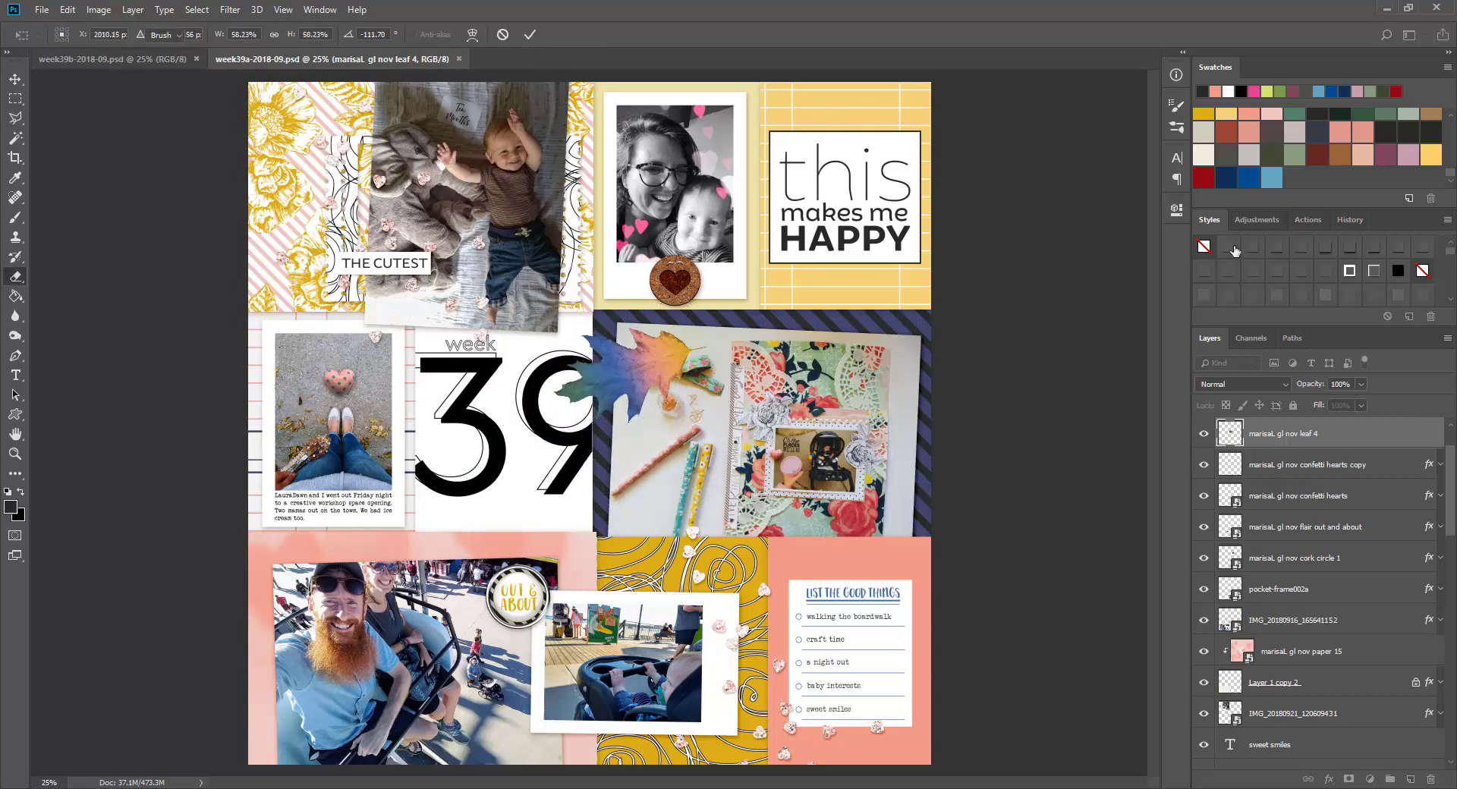
Place autumn leaf 4 at the floral photo's lower-right corner and nudge it into place
mouse_move(740, 379)
left_mouse_down()
mouse_move(848, 501)
mouse_move(971, 585)
left_mouse_up()
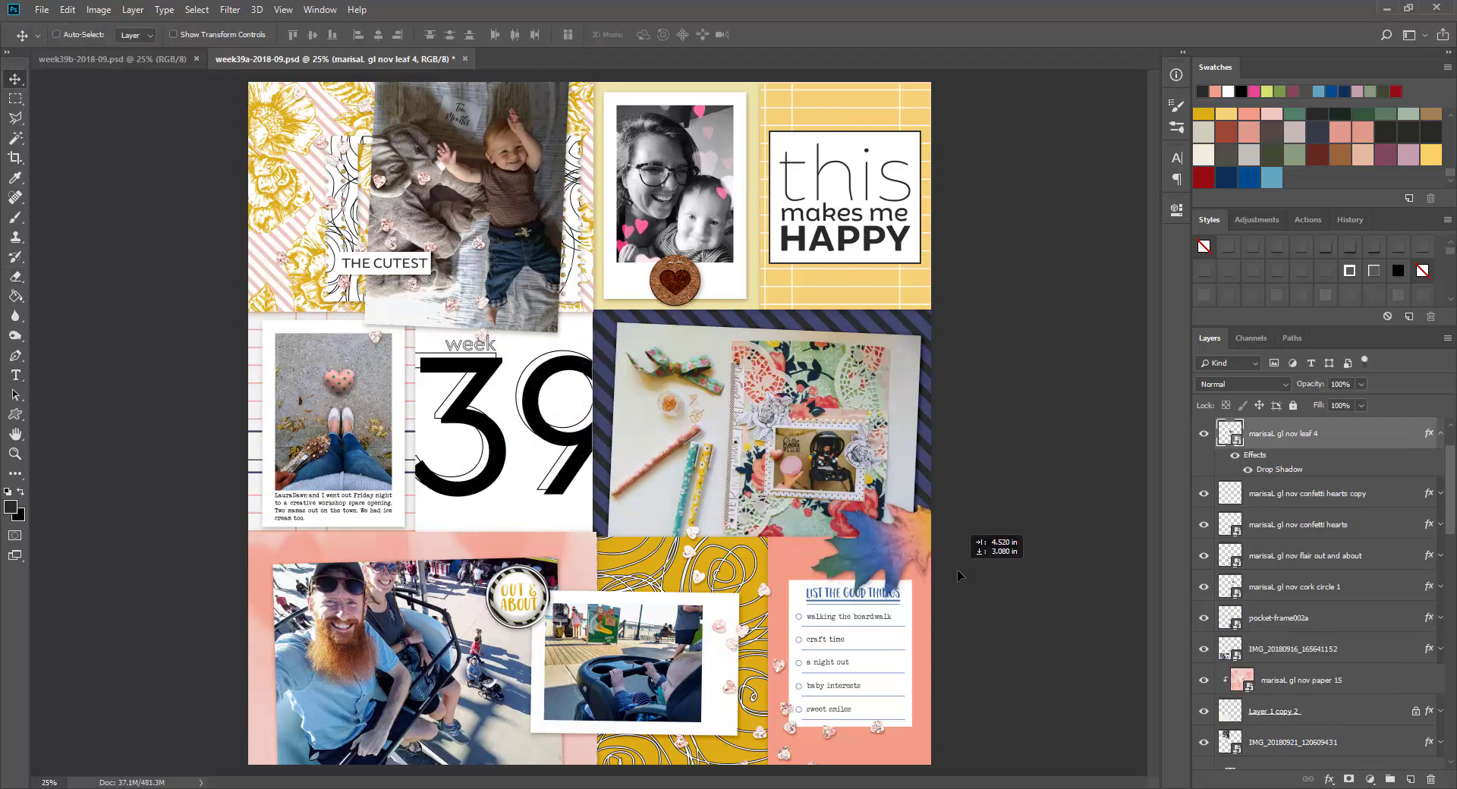
left_click(1440, 433)
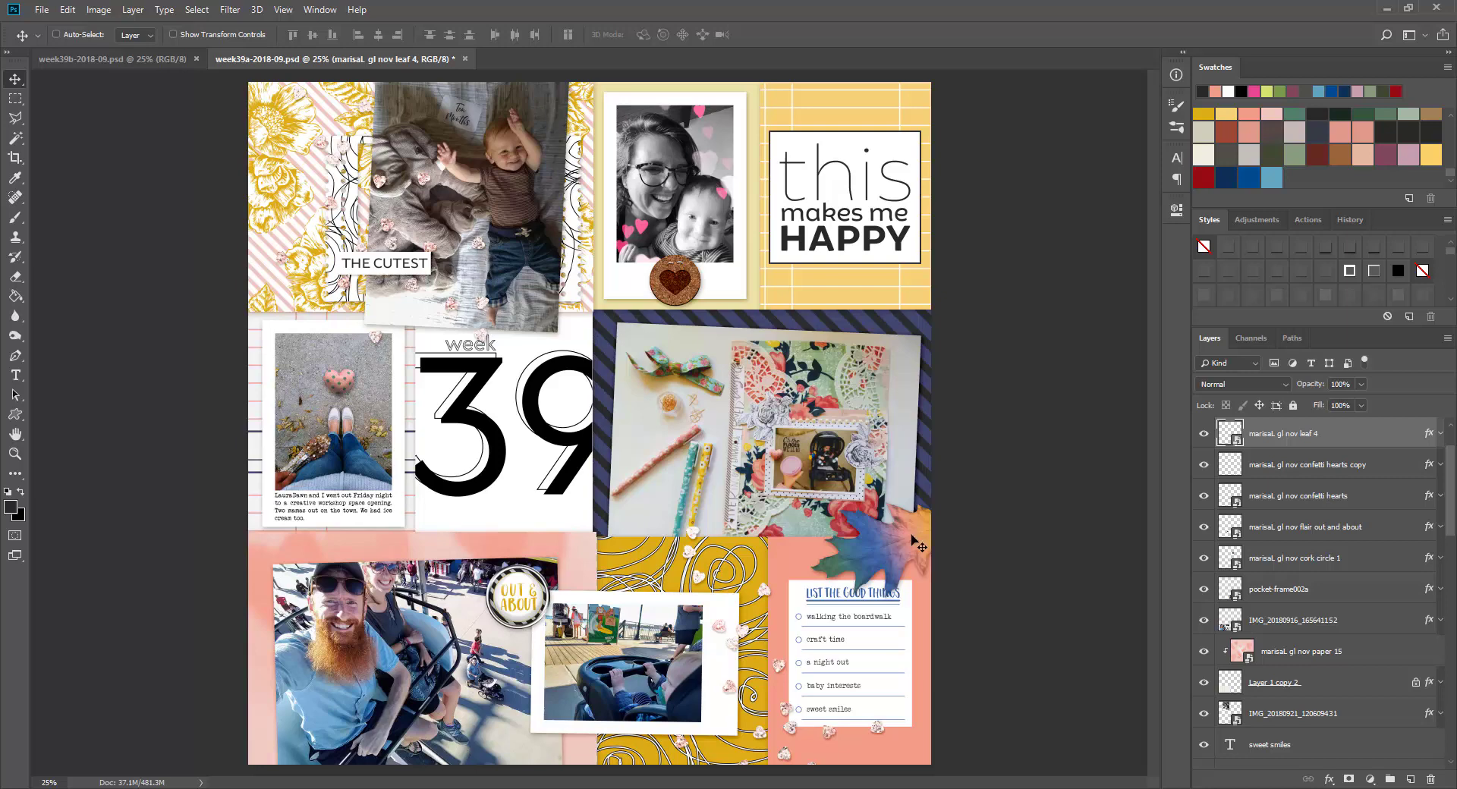
left_click_drag(920, 546, 916, 535)
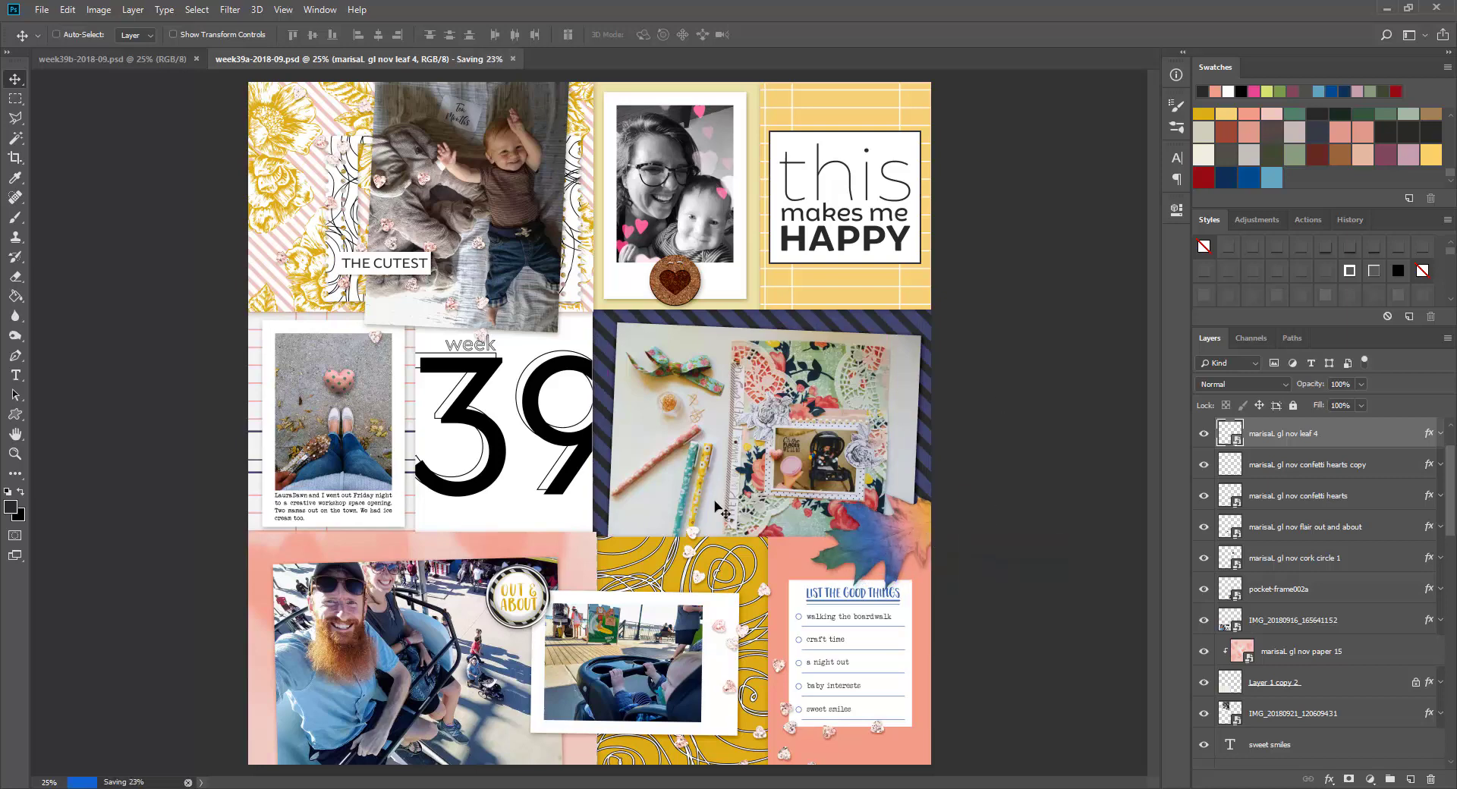